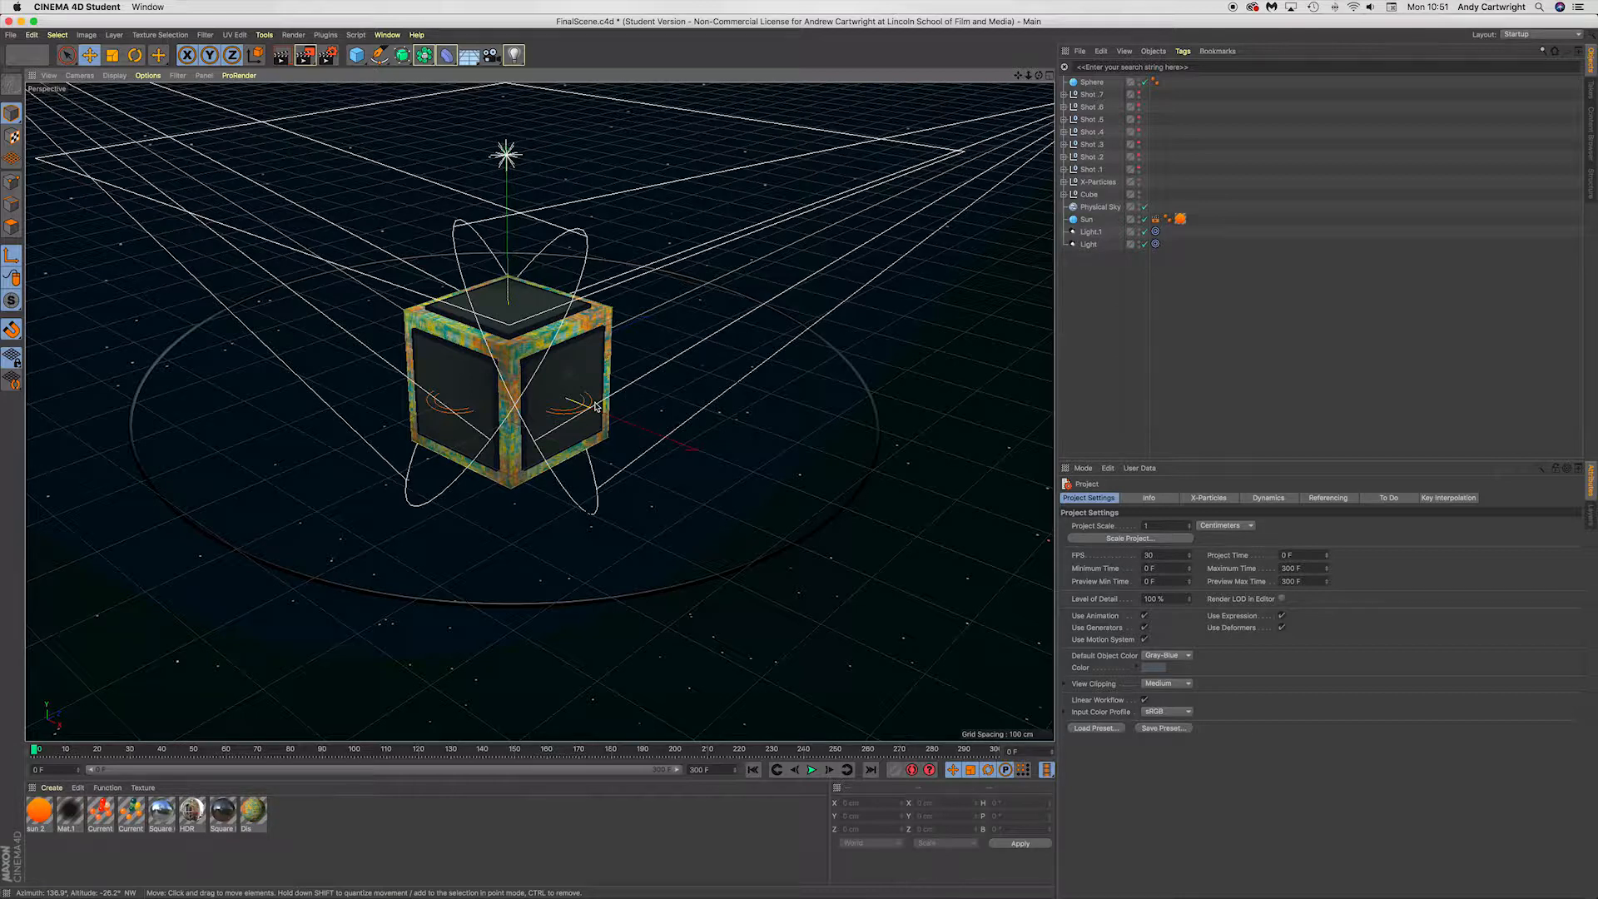
# Examine the Physical Sky object's fog settings and inspect the scene around the cube.
pyautogui.moveTo(586, 395)
pyautogui.keyDown('alt'); pyautogui.mouseDown()
pyautogui.moveTo(558, 358)
pyautogui.moveTo(585, 392)
pyautogui.mouseUp(); pyautogui.keyUp('alt')
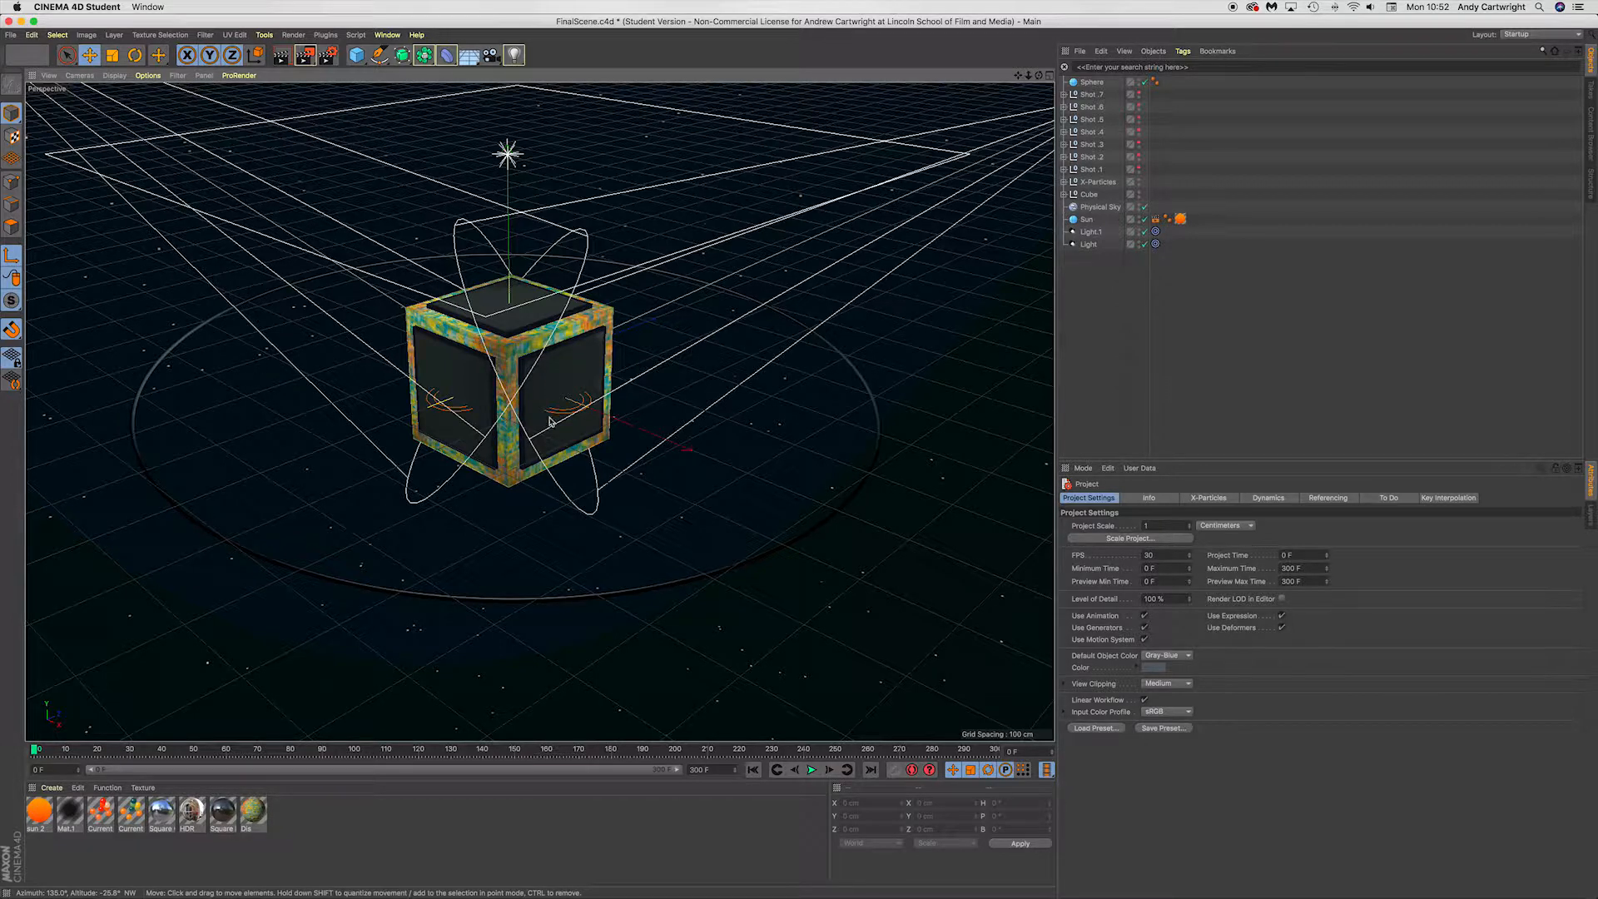
pyautogui.keyDown('alt'); pyautogui.moveTo(450, 331); pyautogui.dragTo(332, 378); pyautogui.keyUp('alt')
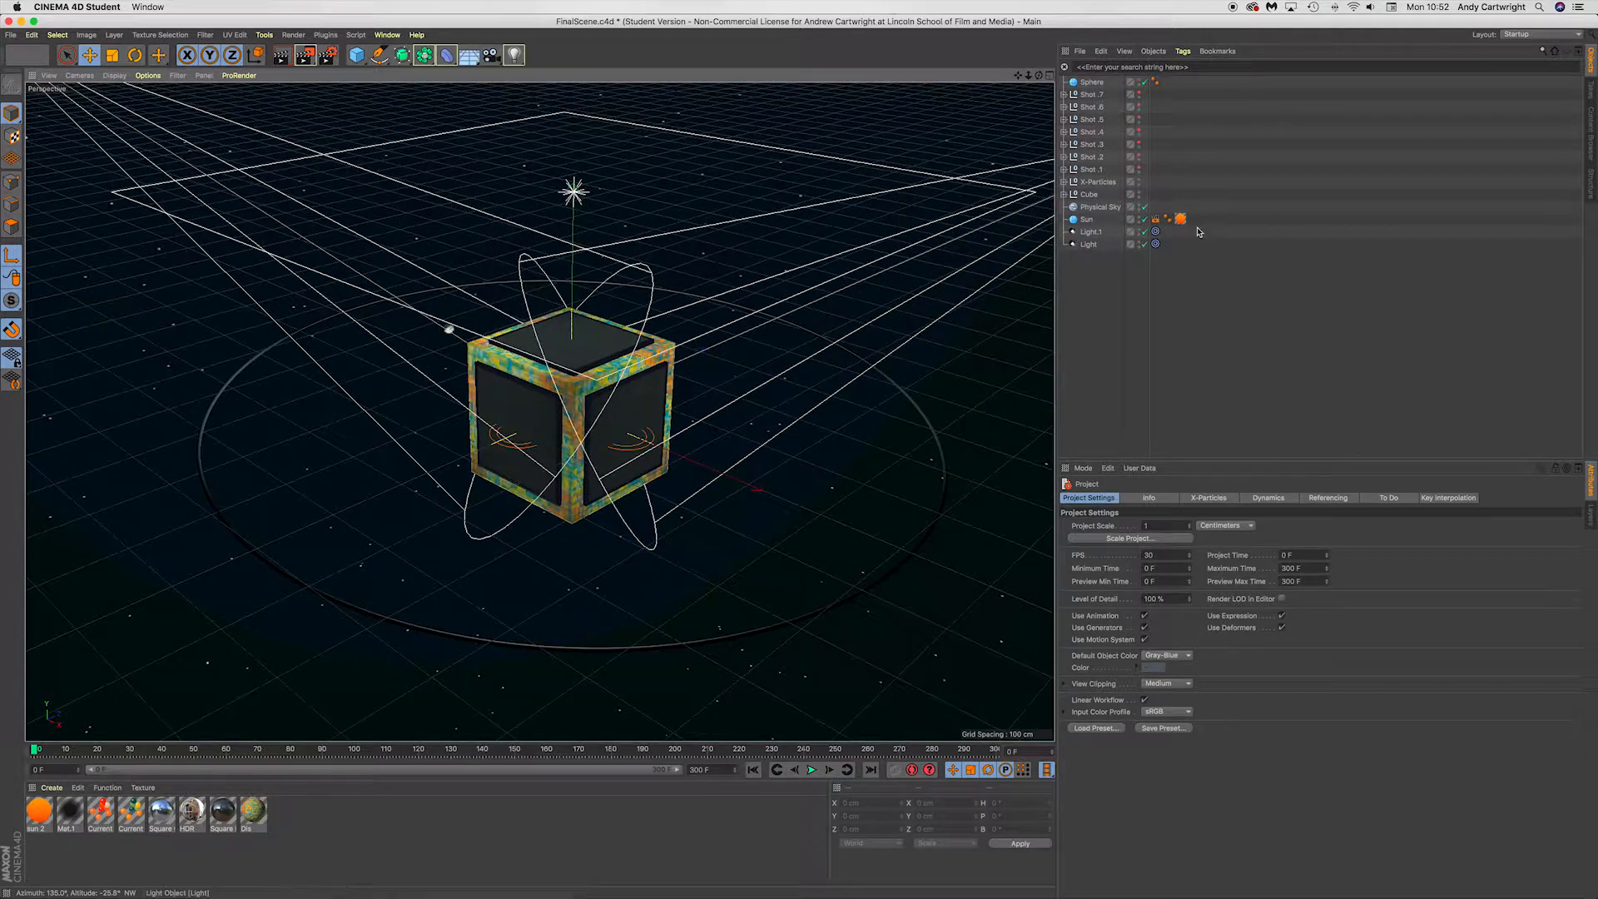
pyautogui.click(1091, 208)
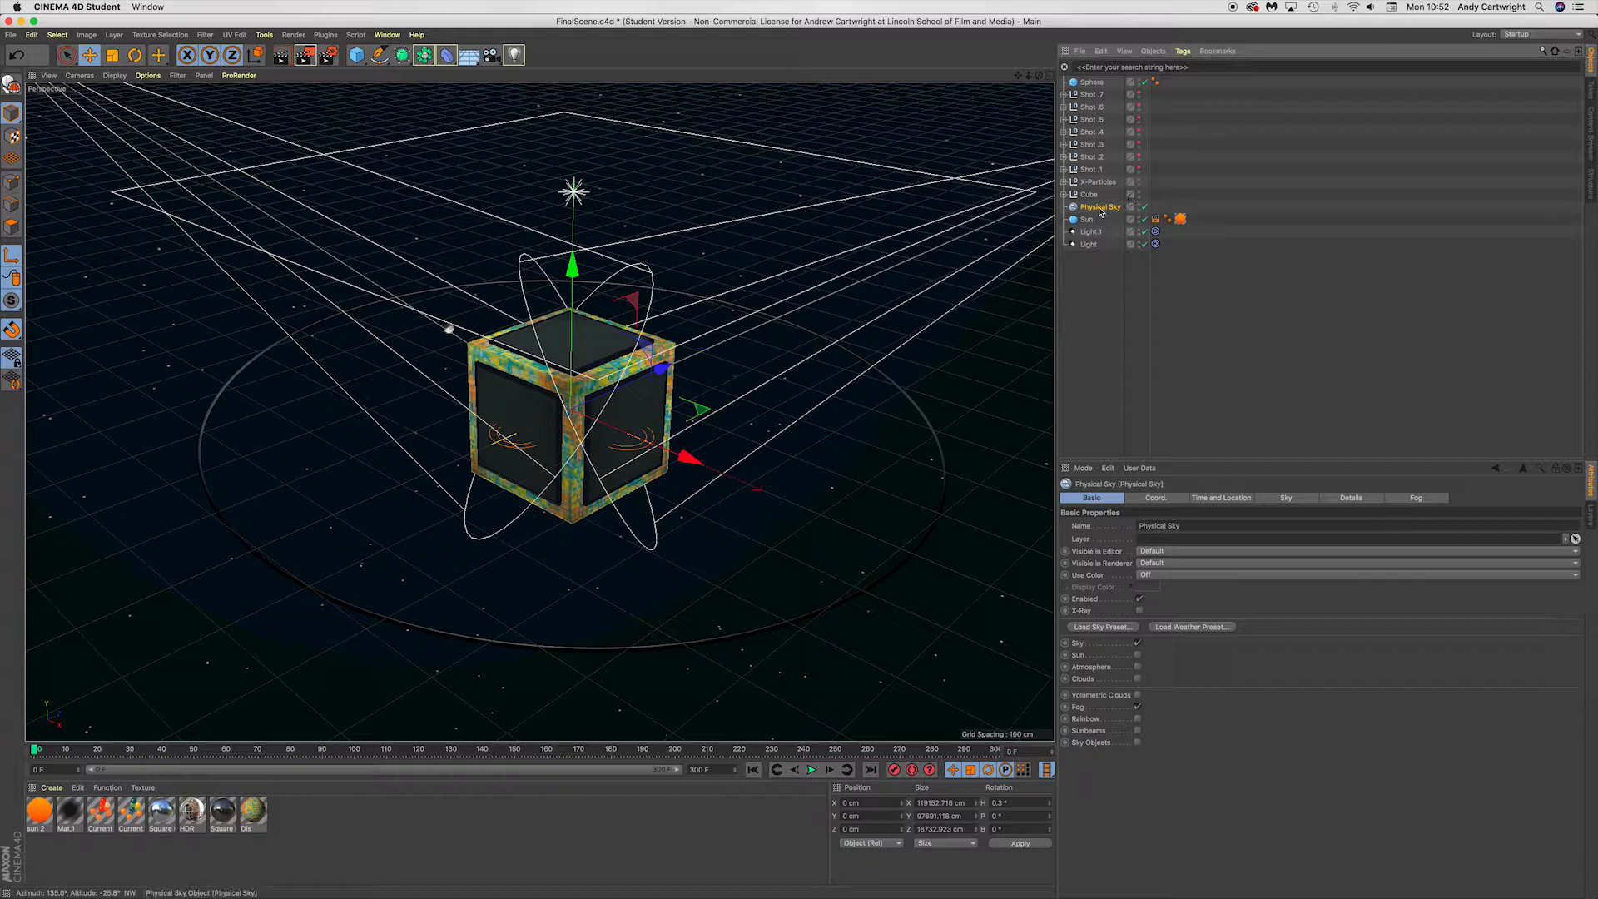
pyautogui.click(1077, 707)
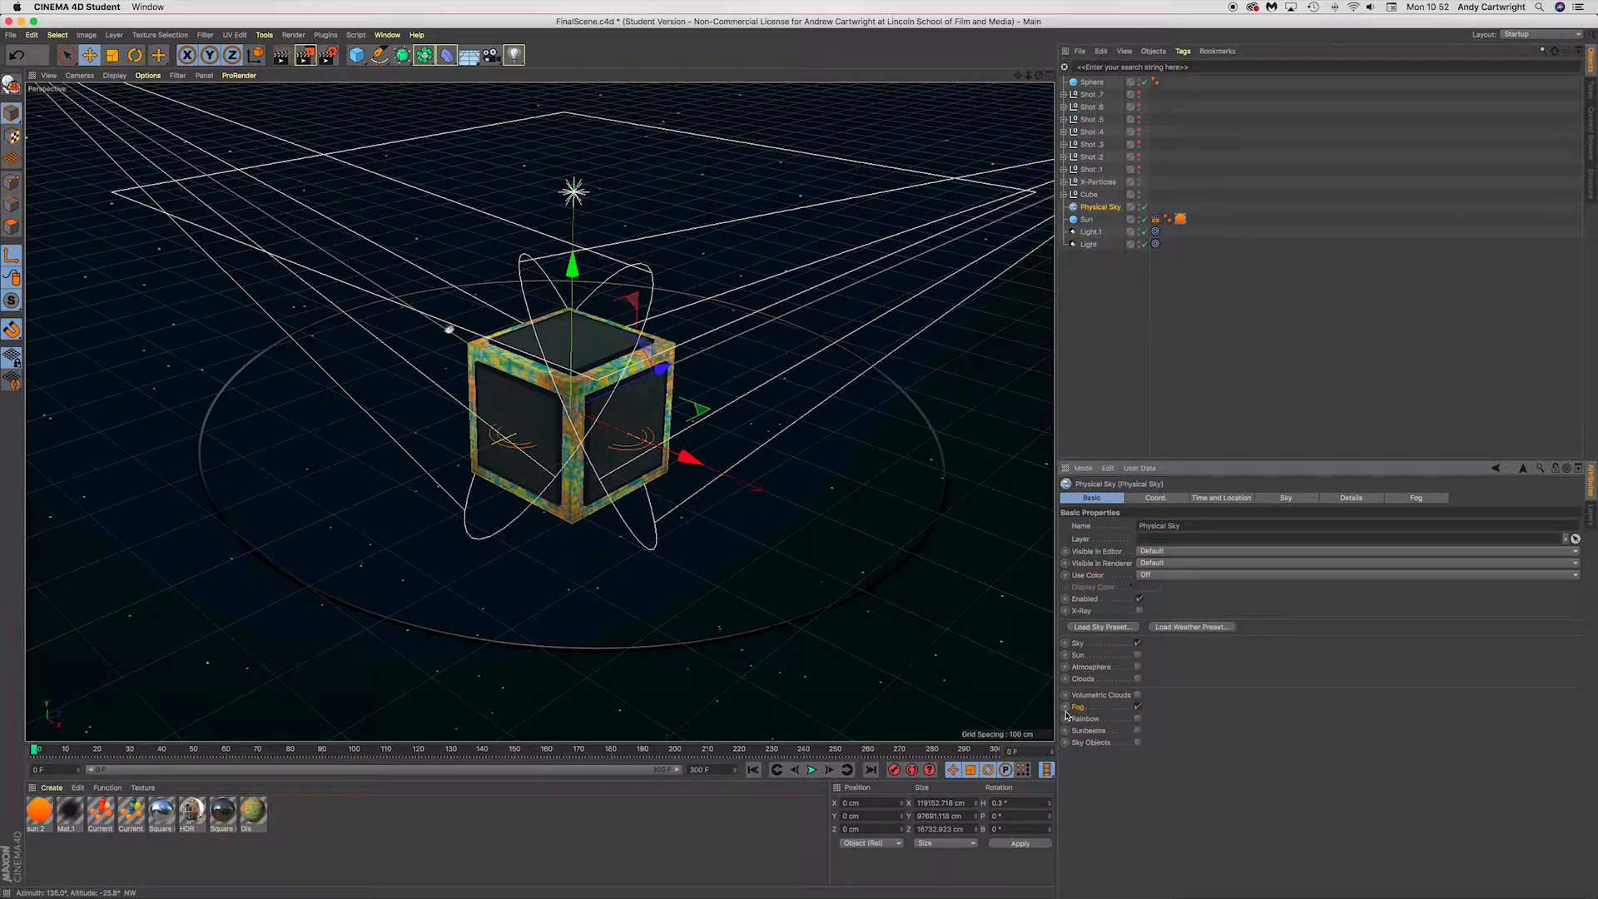
pyautogui.click(1421, 499)
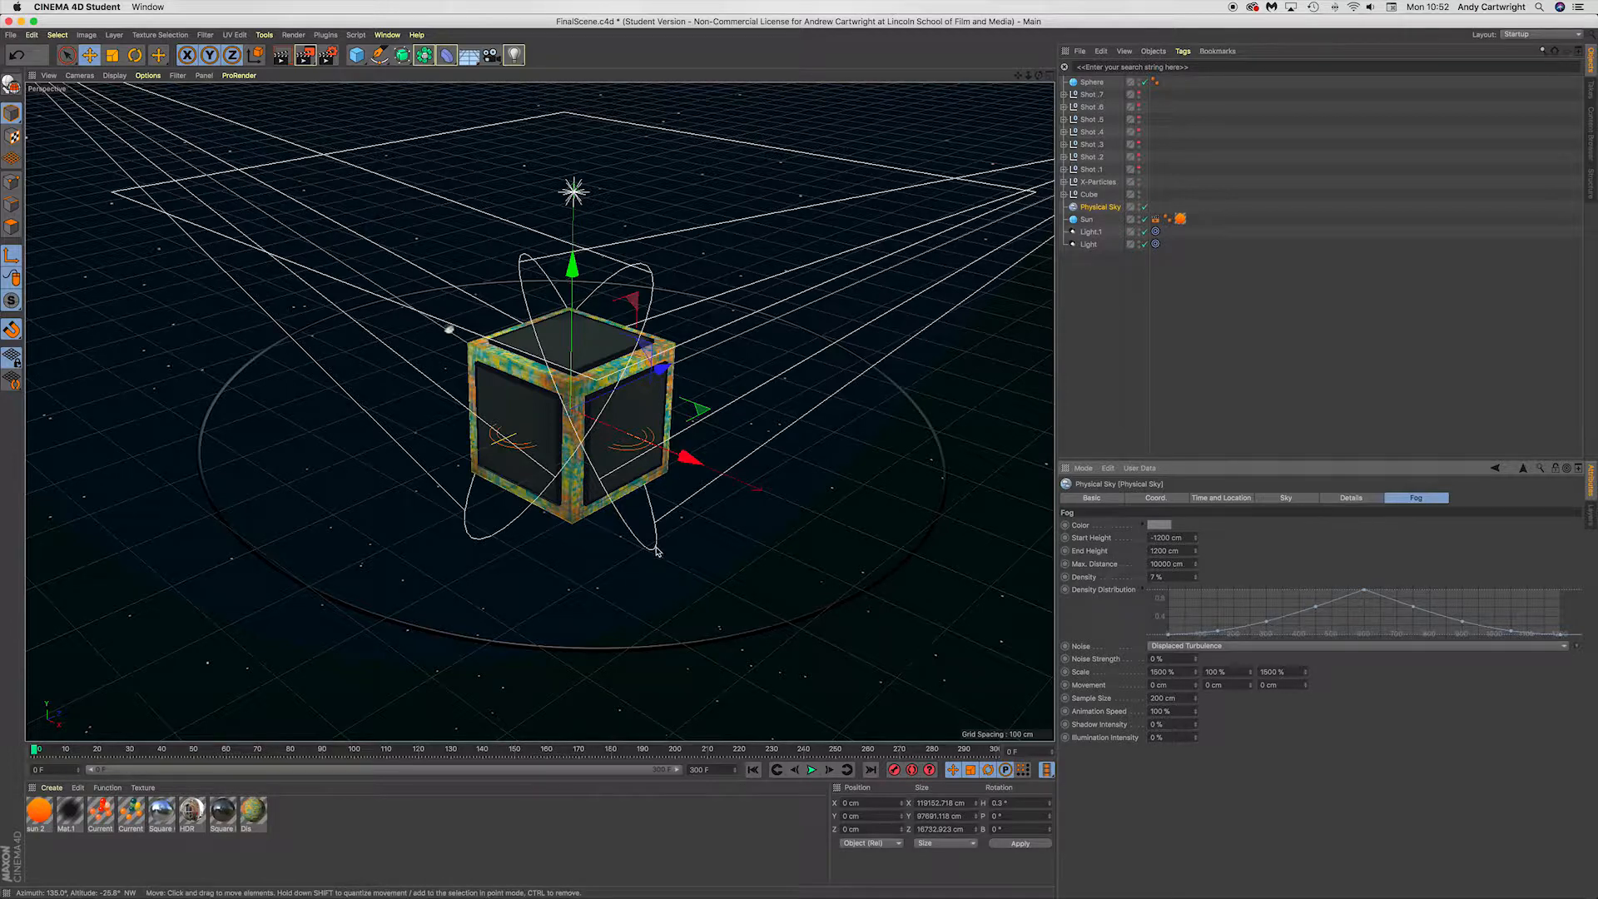
pyautogui.keyDown('alt'); pyautogui.moveTo(583, 578); pyautogui.dragTo(574, 551); pyautogui.keyUp('alt')
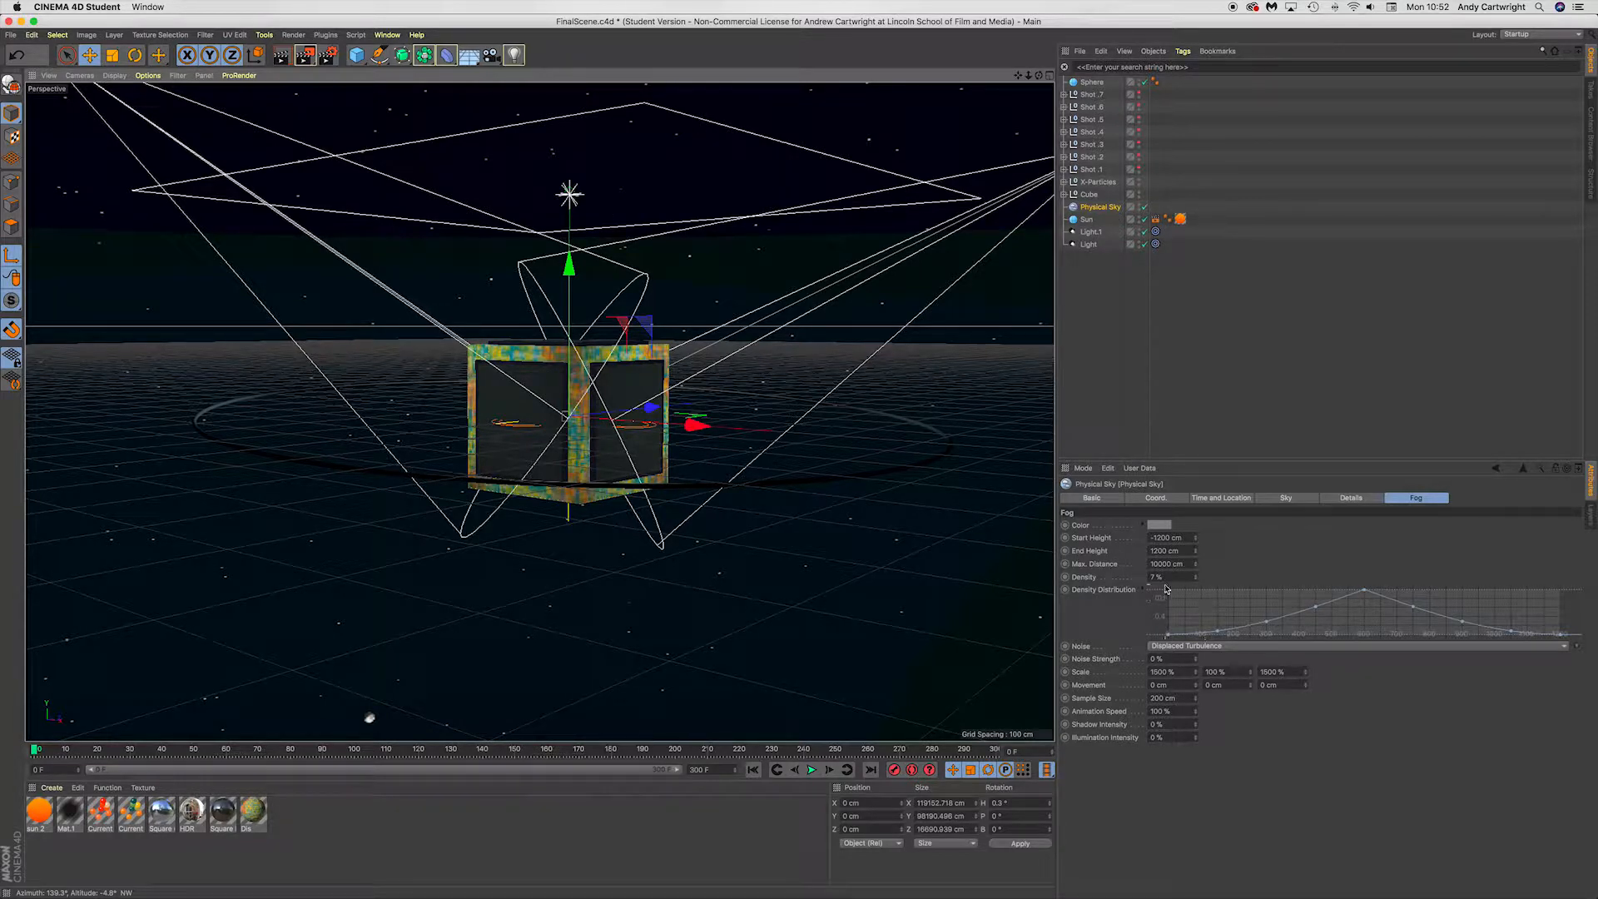
pyautogui.keyDown('alt'); pyautogui.moveTo(618, 509); pyautogui.dragTo(575, 524); pyautogui.keyUp('alt')
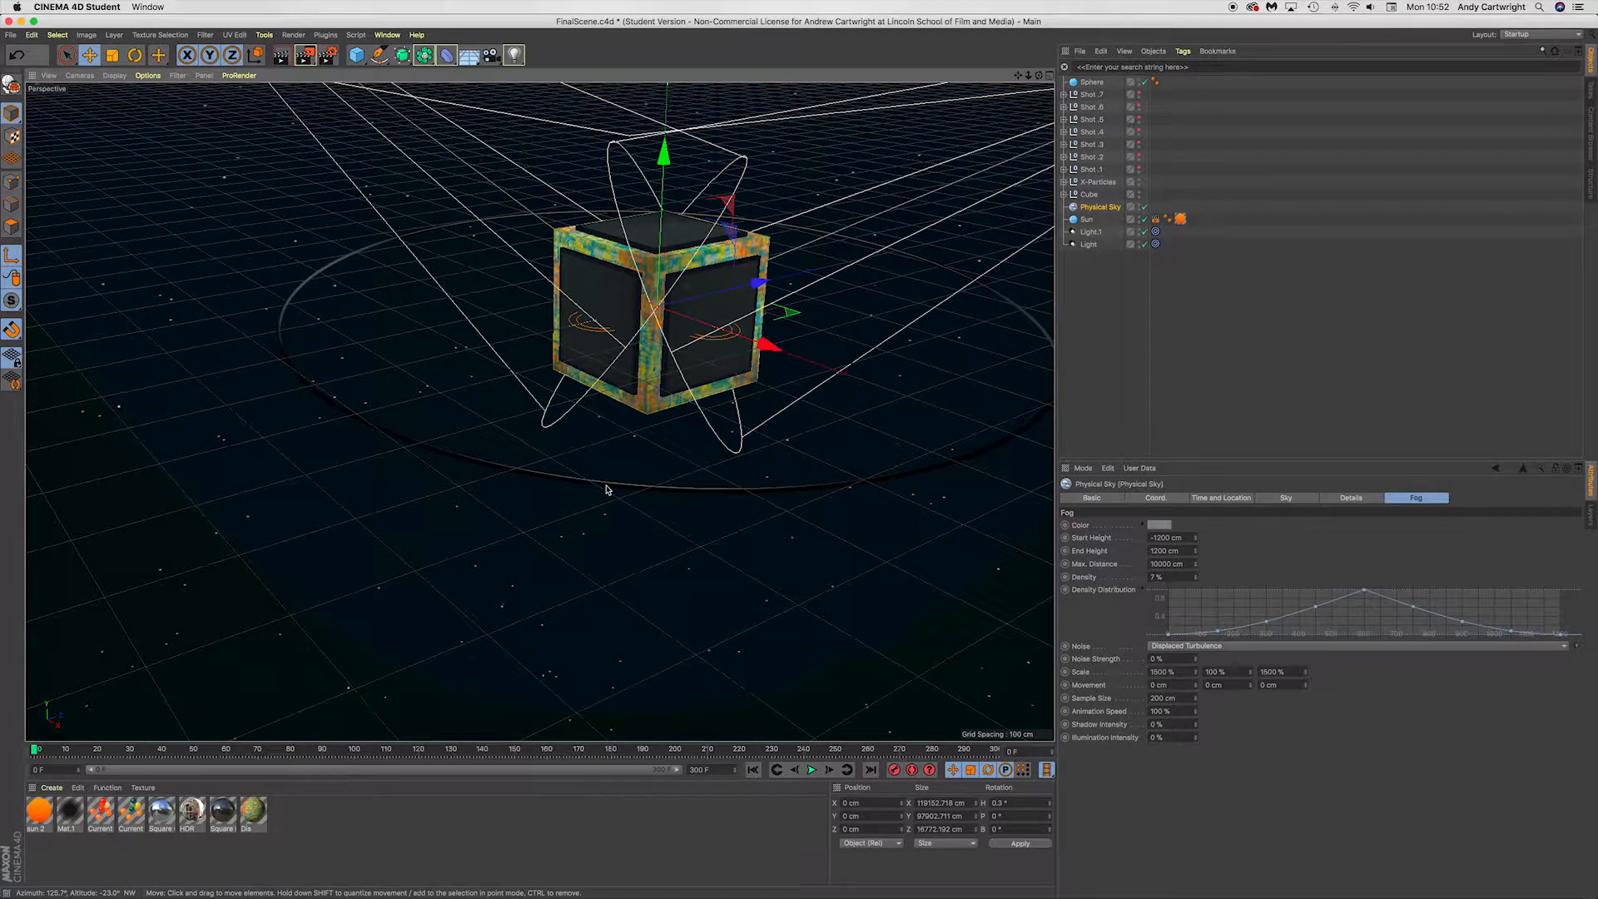
pyautogui.keyDown('alt'); pyautogui.moveTo(693, 489); pyautogui.dragTo(569, 582, button='middle'); pyautogui.keyUp('alt')
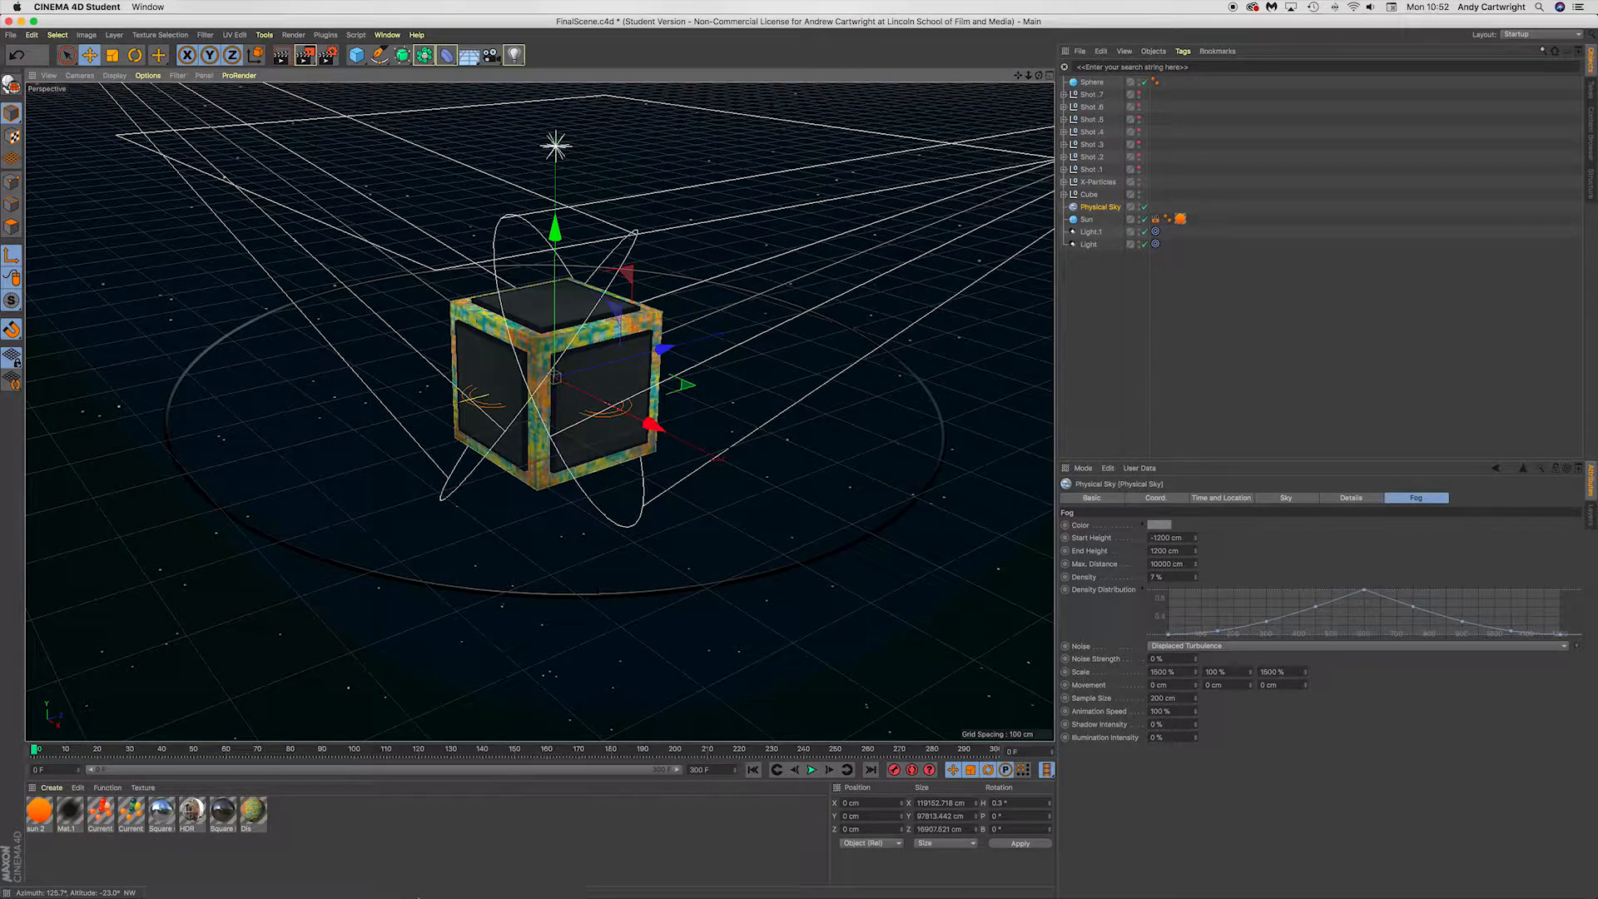
# In Finder, preview the desktop renders FinalSceneCU.png, FinalSceneCU2.png and FinalSceneMS.png, and close the previews and folder window.
pyautogui.moveTo(399, 892)
pyautogui.click(326, 875)
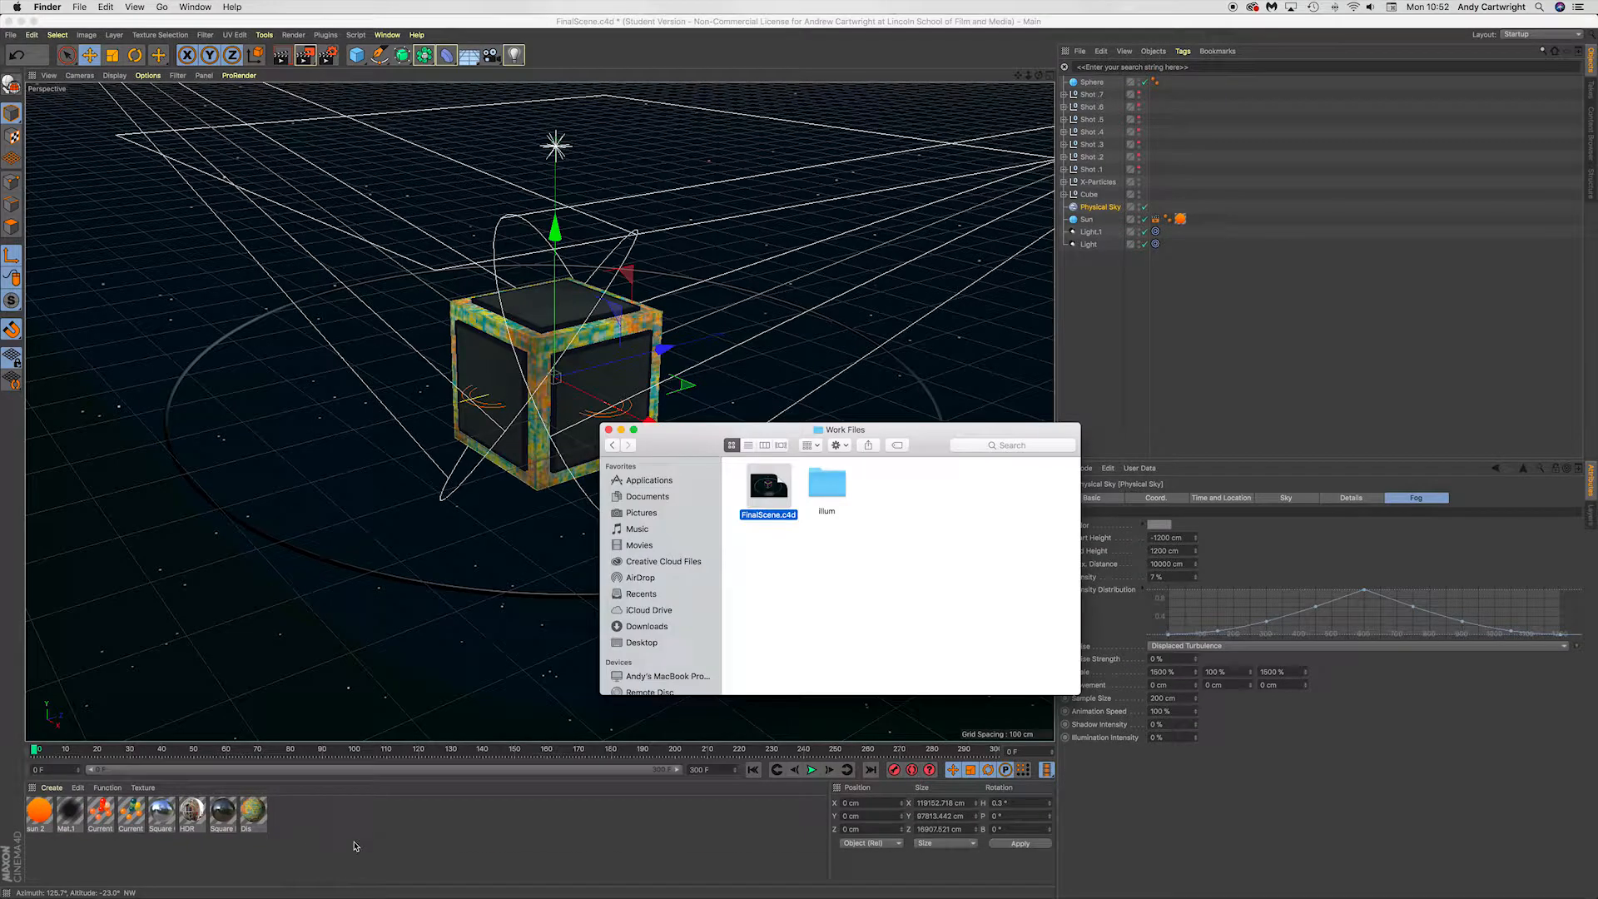
pyautogui.click(654, 642)
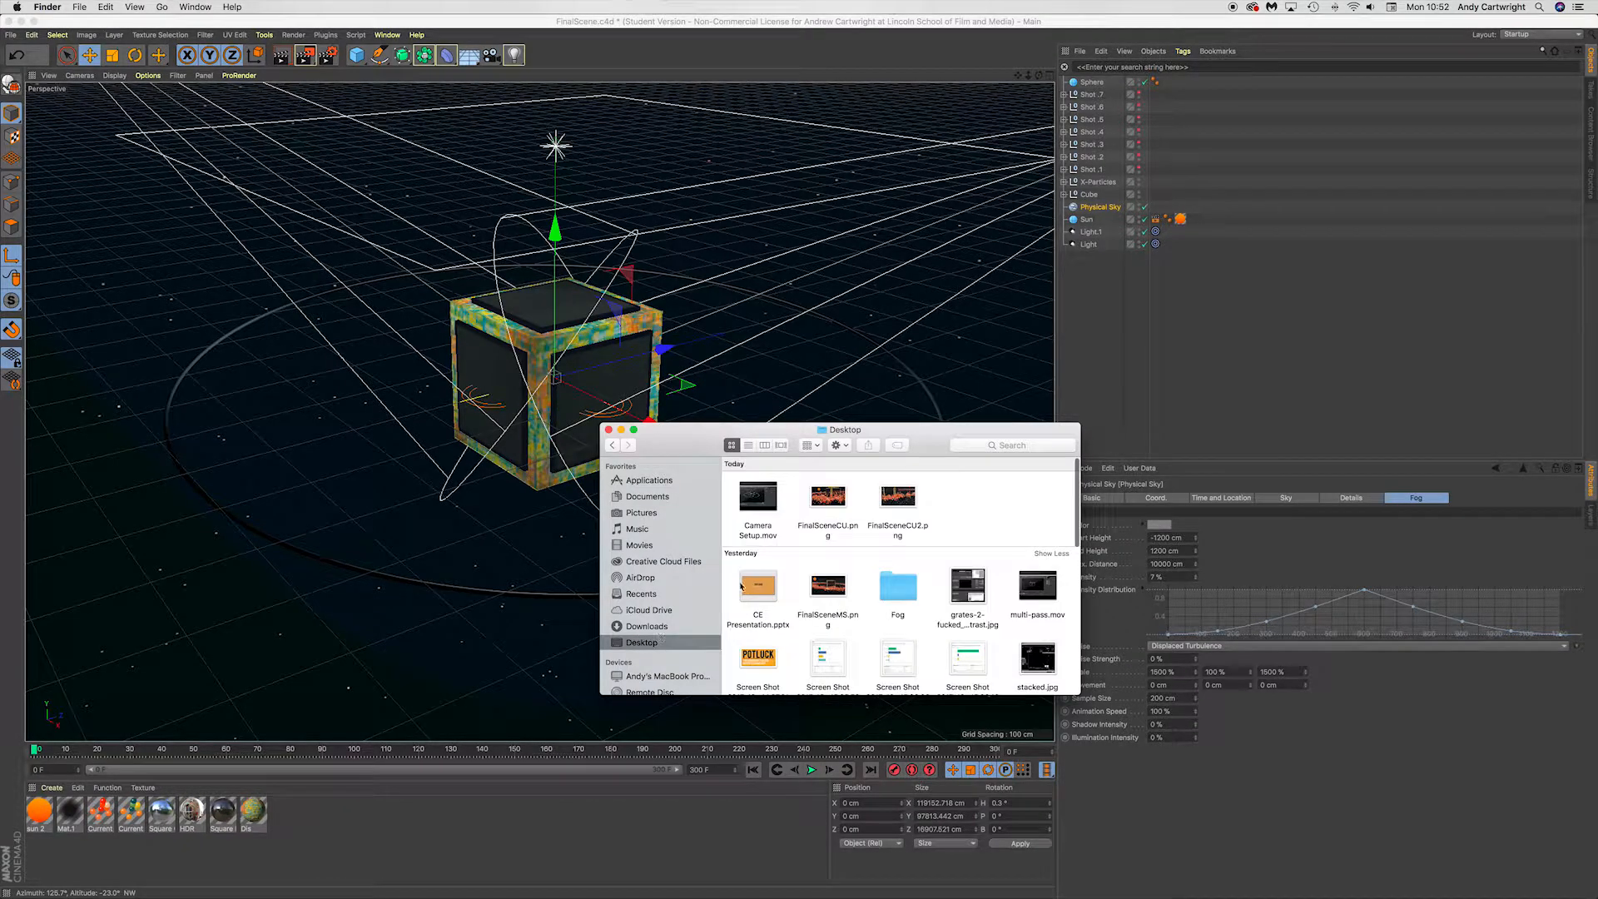
pyautogui.click(835, 498)
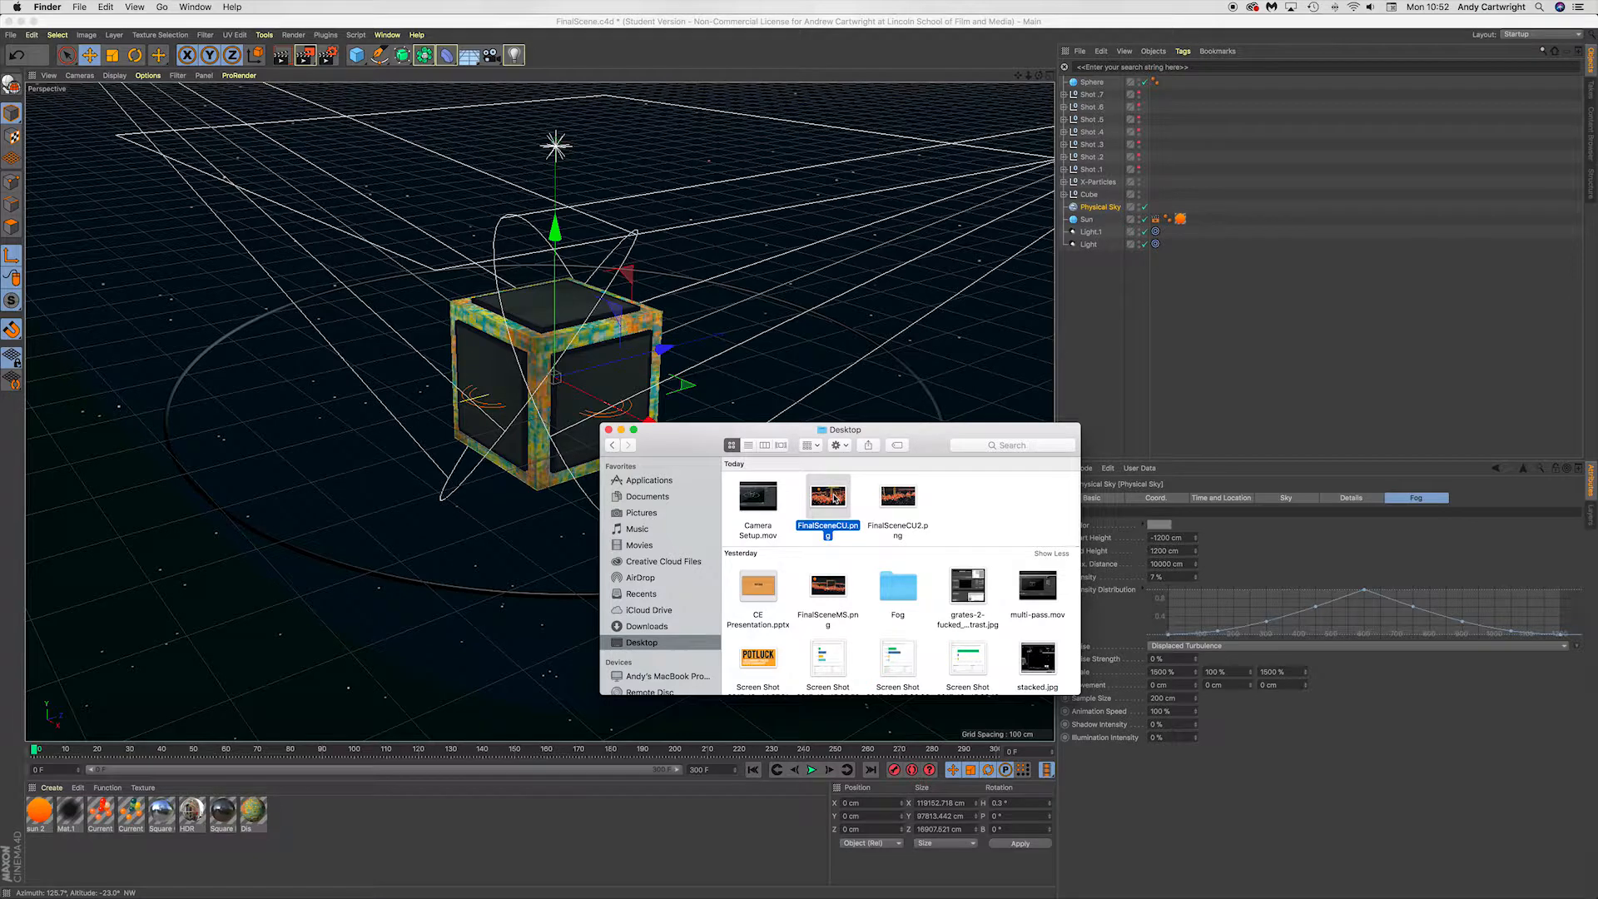
pyautogui.press('space')
pyautogui.press('Right')
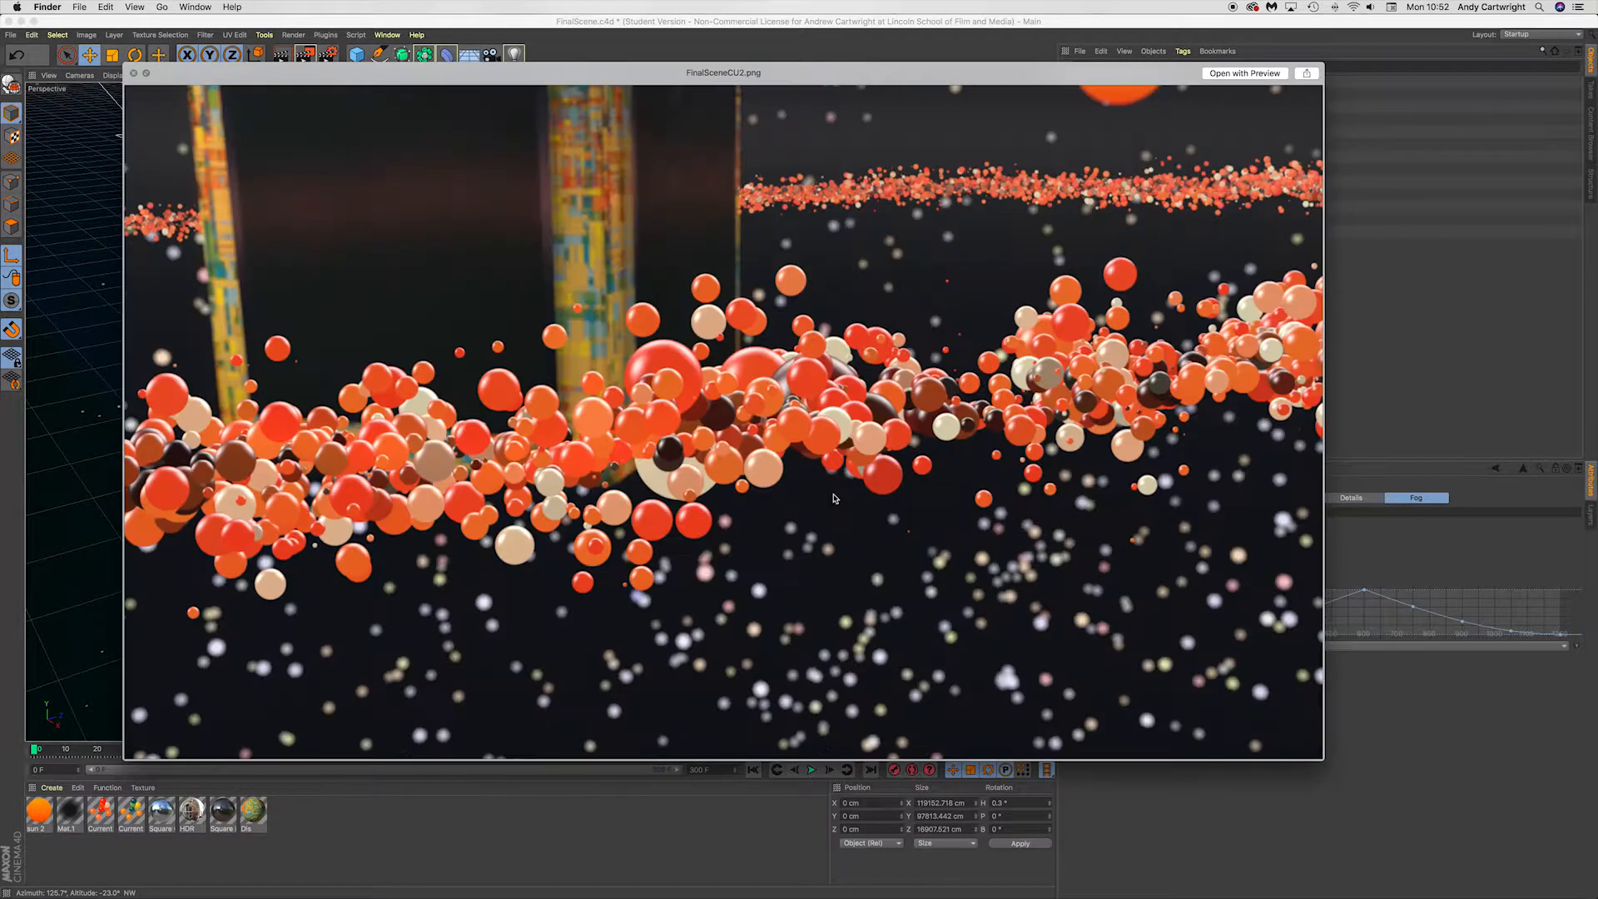
pyautogui.press('space')
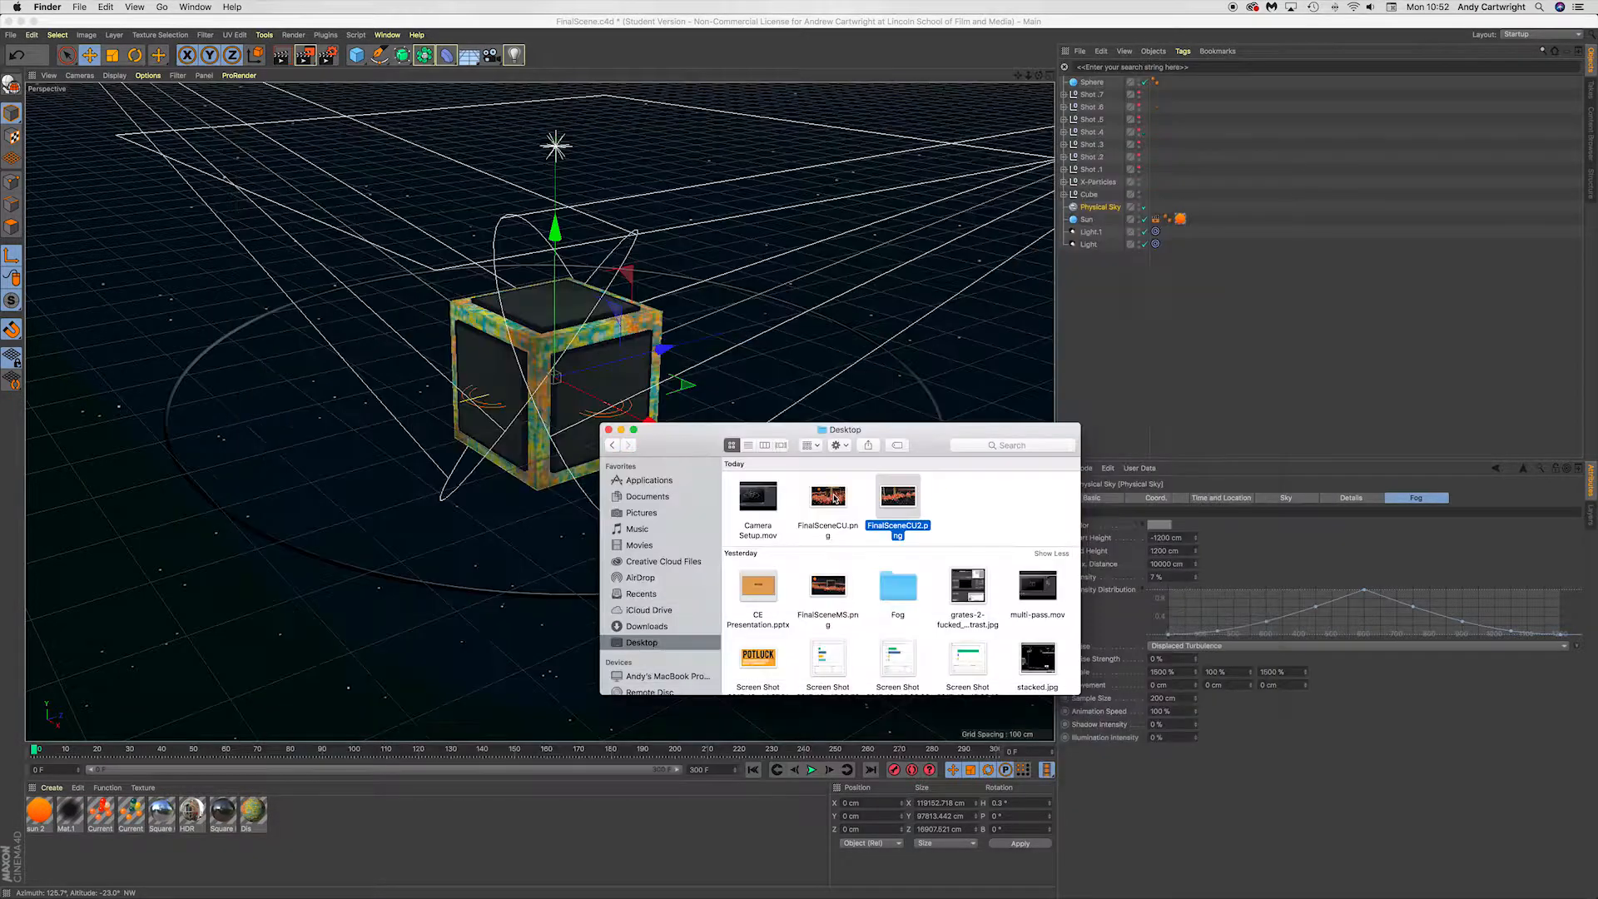
pyautogui.click(829, 594)
pyautogui.press('space')
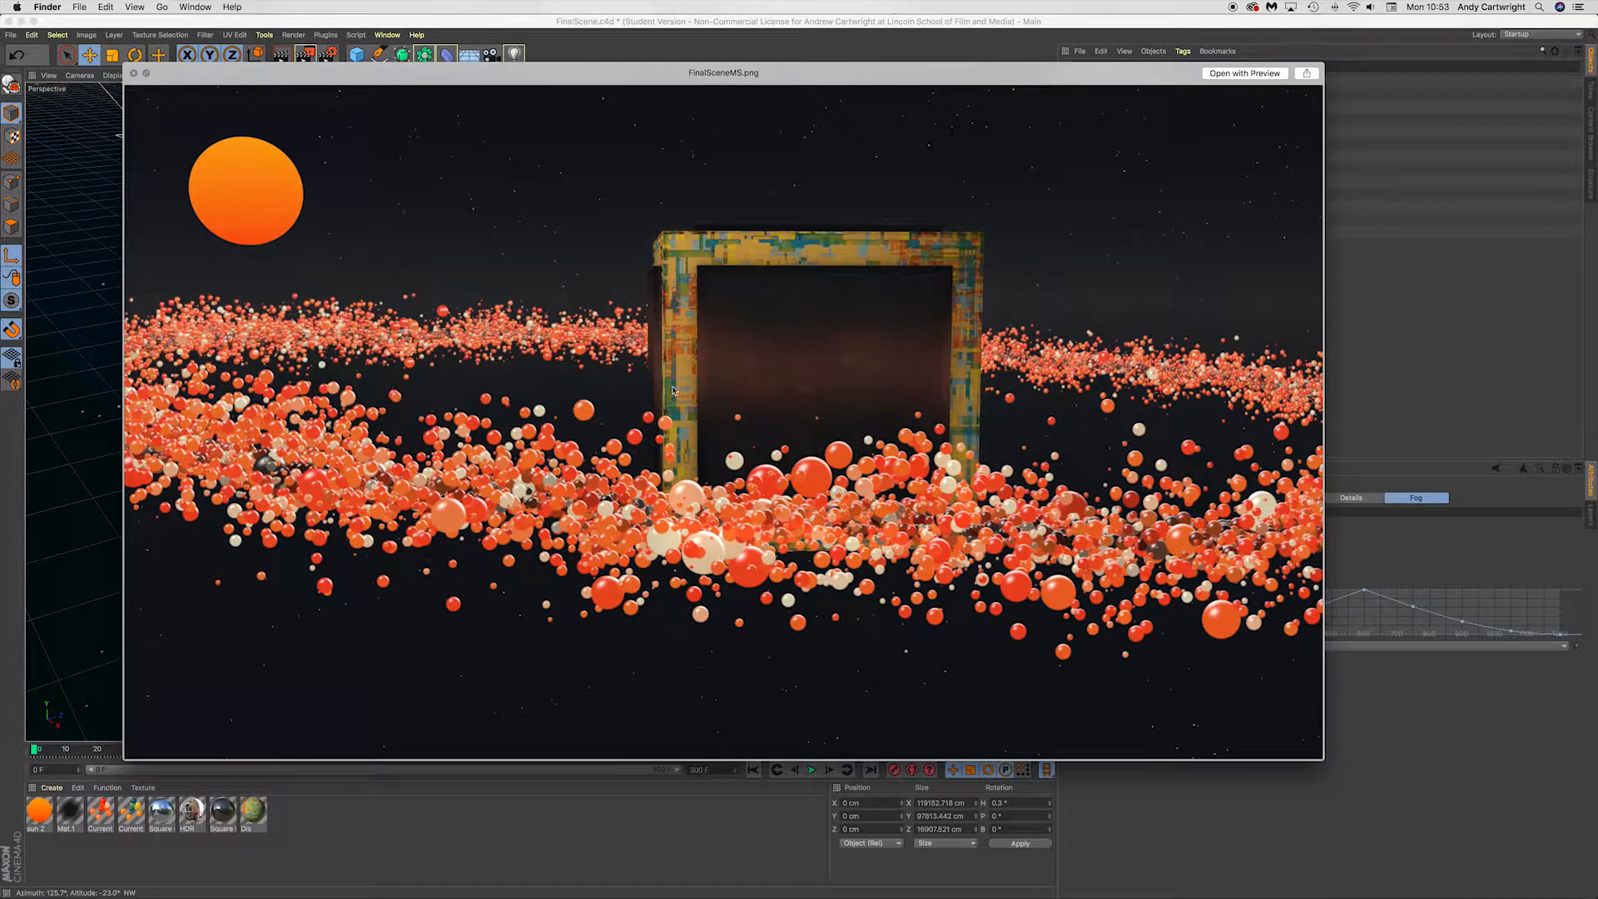
pyautogui.click(132, 74)
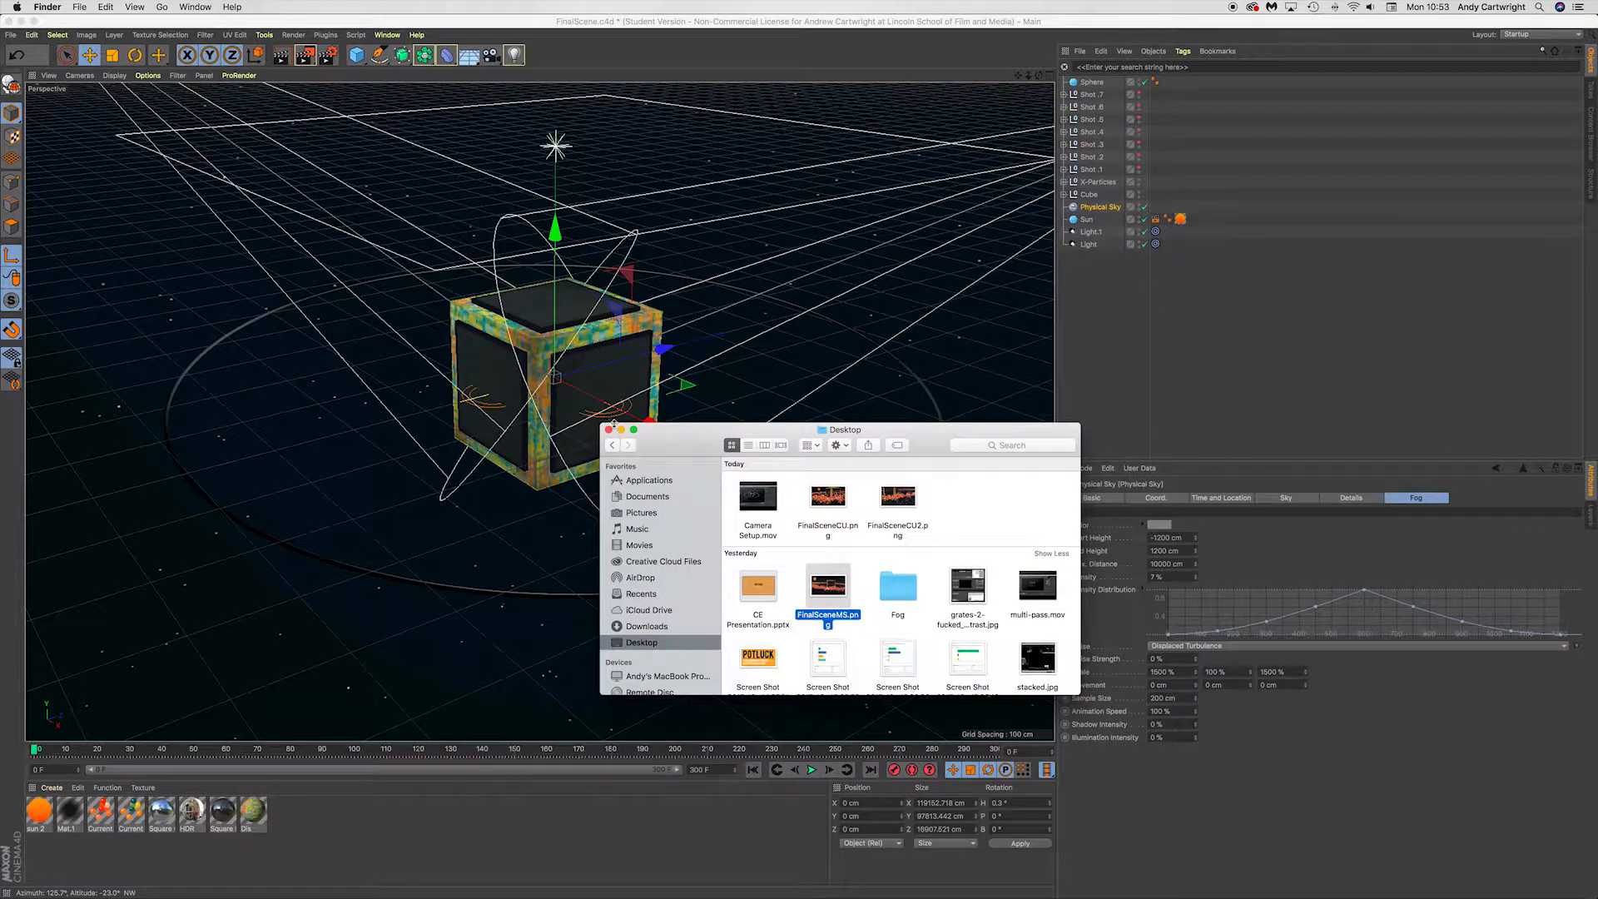
pyautogui.click(609, 429)
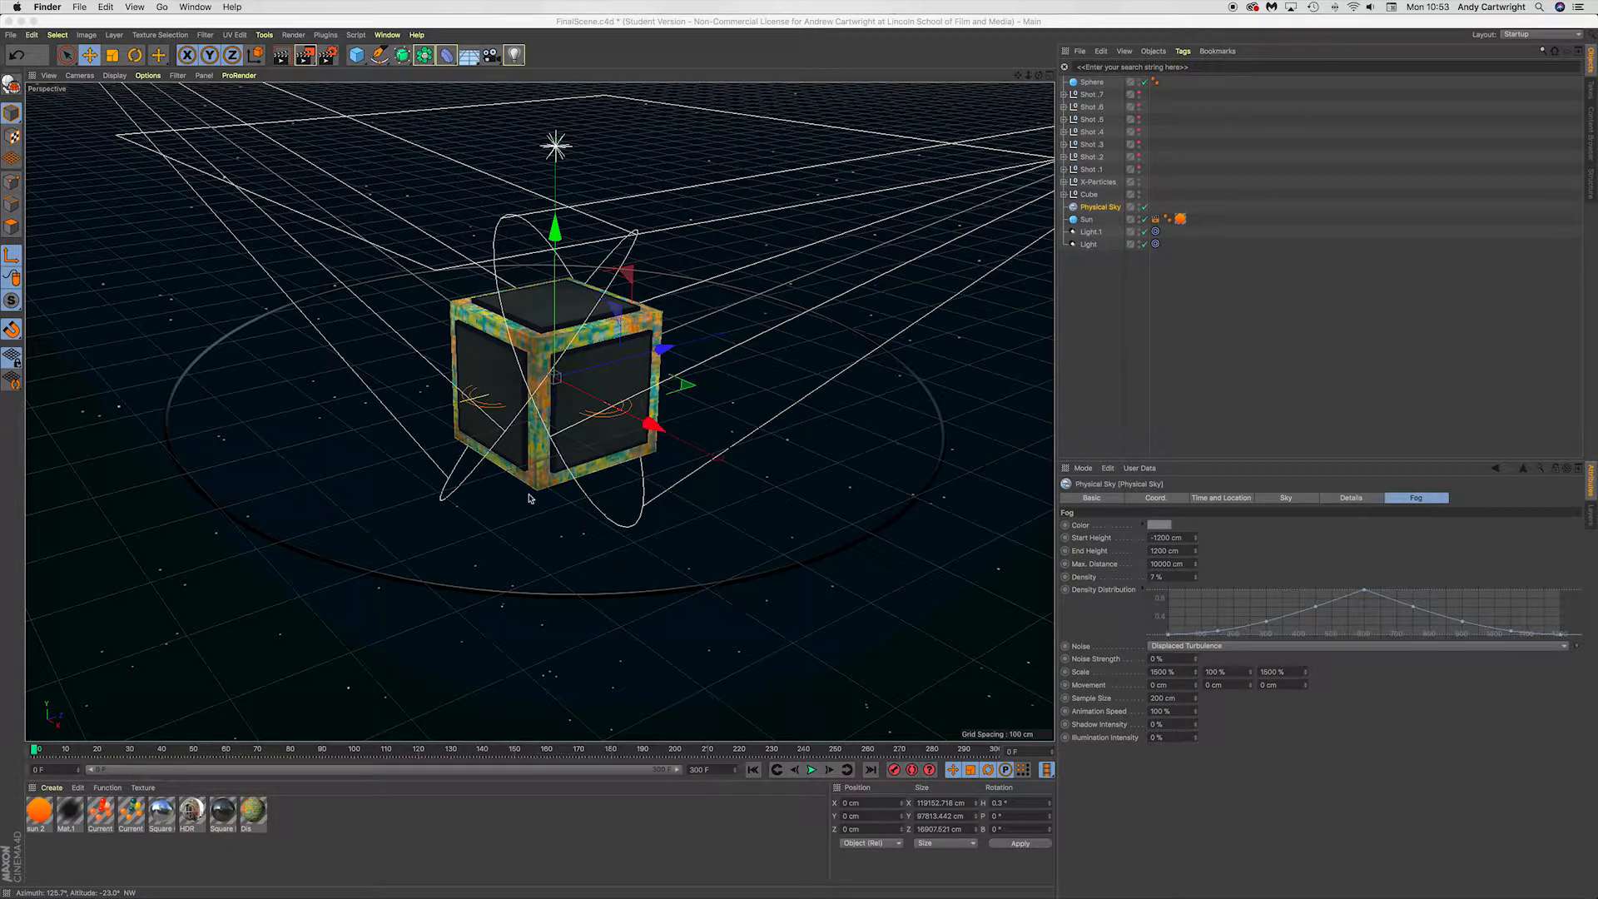
# Inspect the cube and sun from the front and play the animation briefly to view the particle ring.
pyautogui.keyDown('alt'); pyautogui.moveTo(648, 394); pyautogui.dragTo(542, 395); pyautogui.keyUp('alt')
pyautogui.keyDown('alt'); pyautogui.moveTo(744, 398); pyautogui.dragTo(400, 389, button='middle'); pyautogui.keyUp('alt')
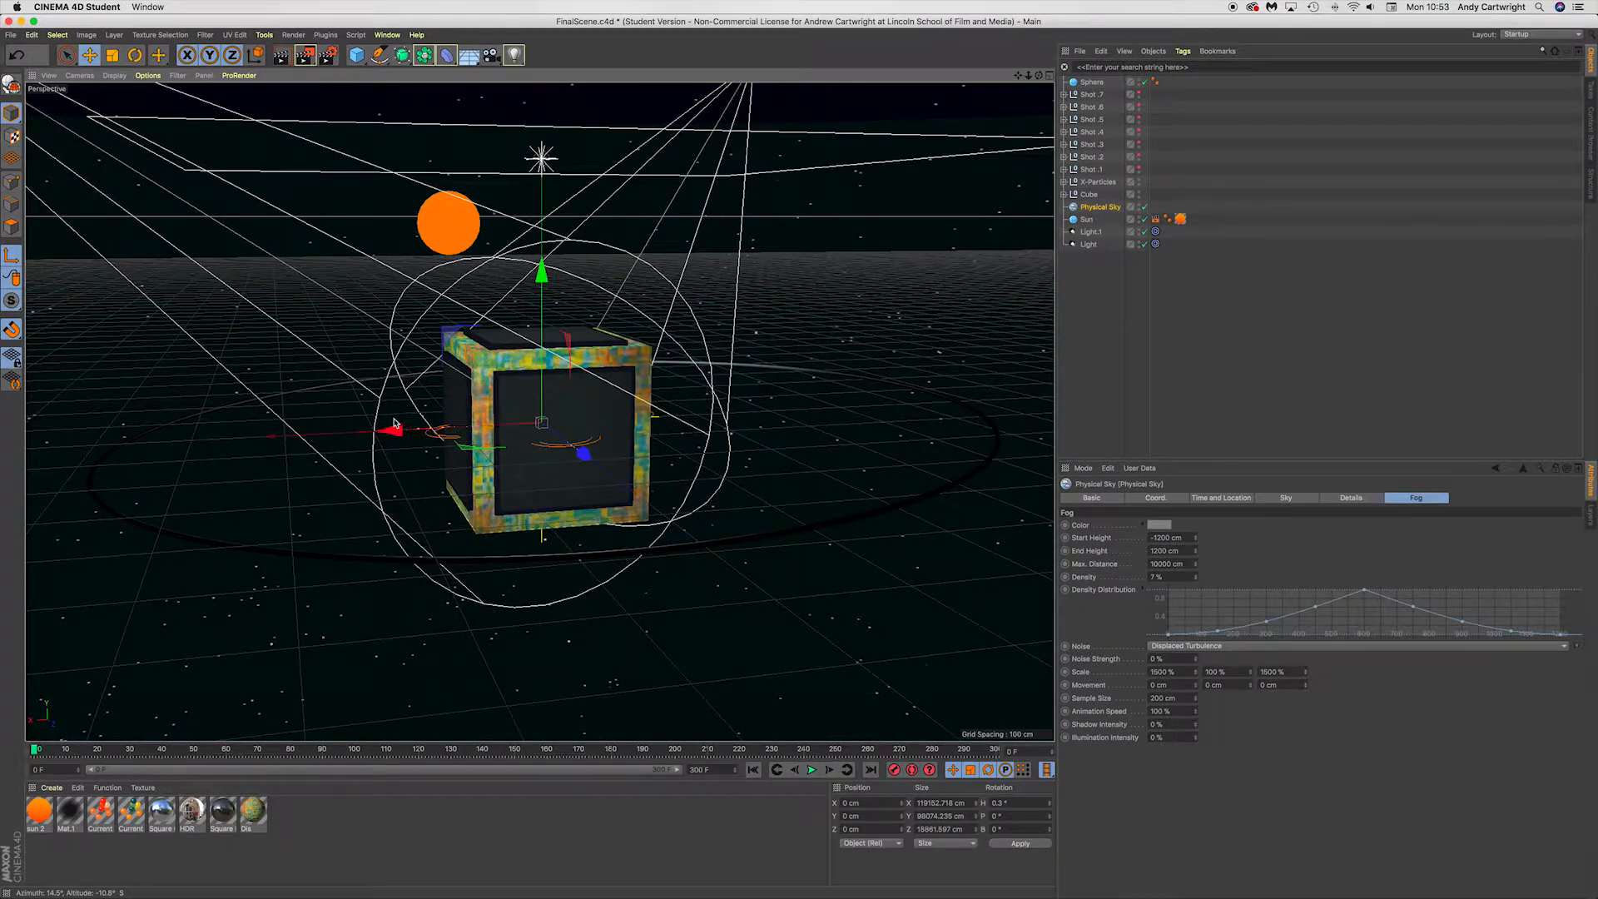
pyautogui.scroll(-3, 397, 404)
pyautogui.keyDown('alt'); pyautogui.moveTo(499, 418); pyautogui.dragTo(479, 454); pyautogui.keyUp('alt')
pyautogui.keyDown('alt'); pyautogui.moveTo(637, 350); pyautogui.dragTo(595, 356); pyautogui.keyUp('alt')
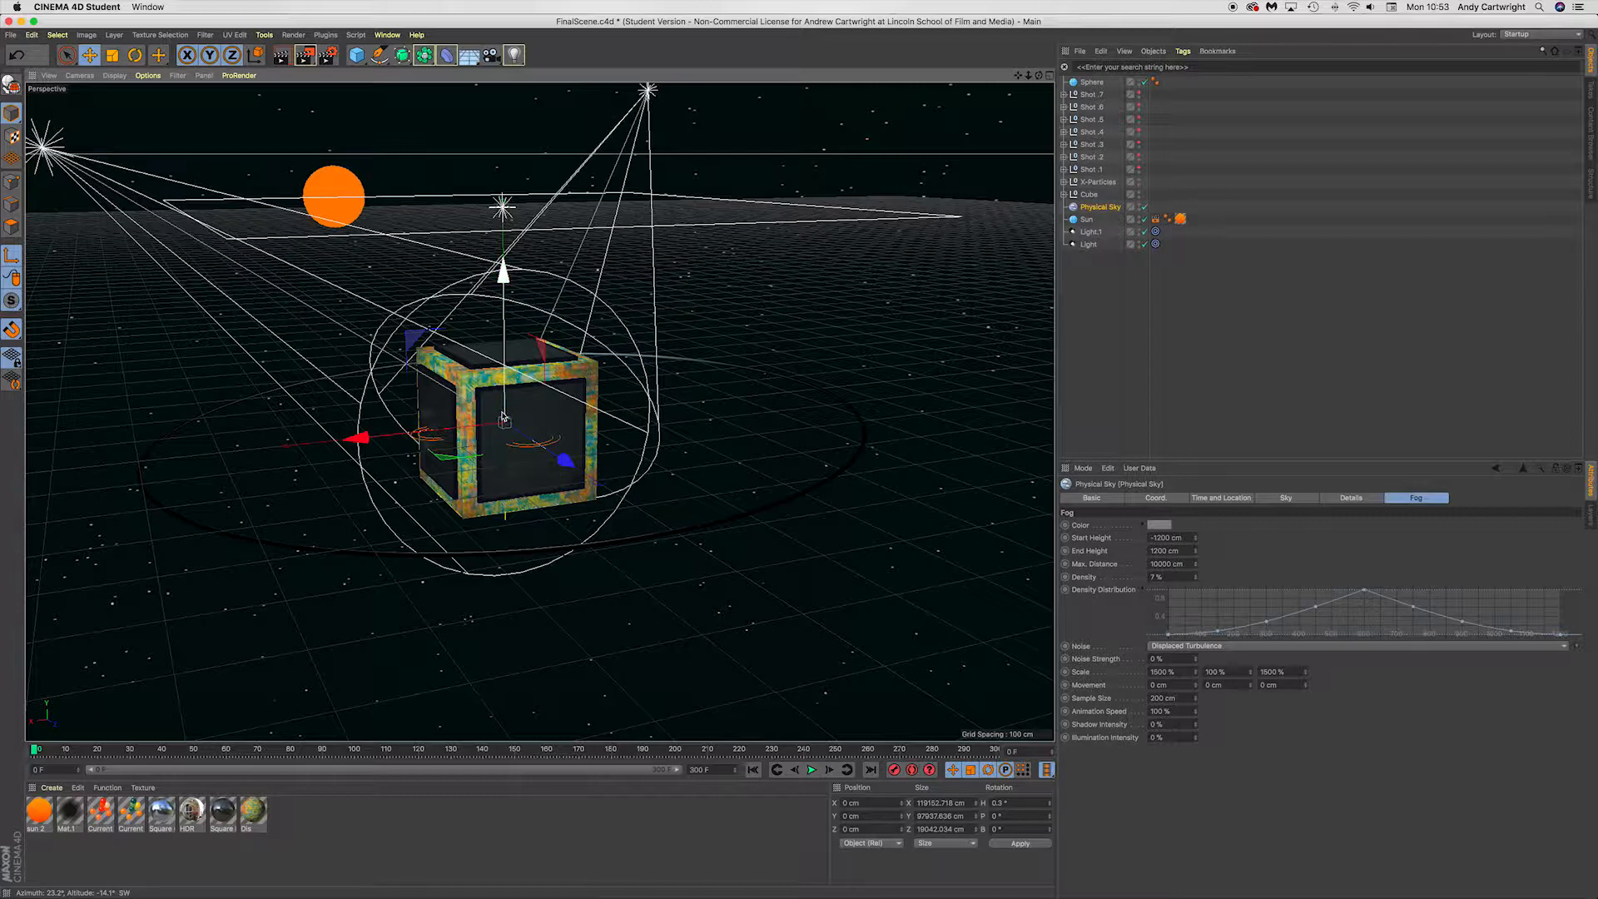
pyautogui.moveTo(475, 408)
pyautogui.keyDown('alt'); pyautogui.mouseDown()
pyautogui.moveTo(431, 441)
pyautogui.moveTo(442, 422)
pyautogui.moveTo(606, 382)
pyautogui.moveTo(449, 412)
pyautogui.mouseUp(); pyautogui.keyUp('alt')
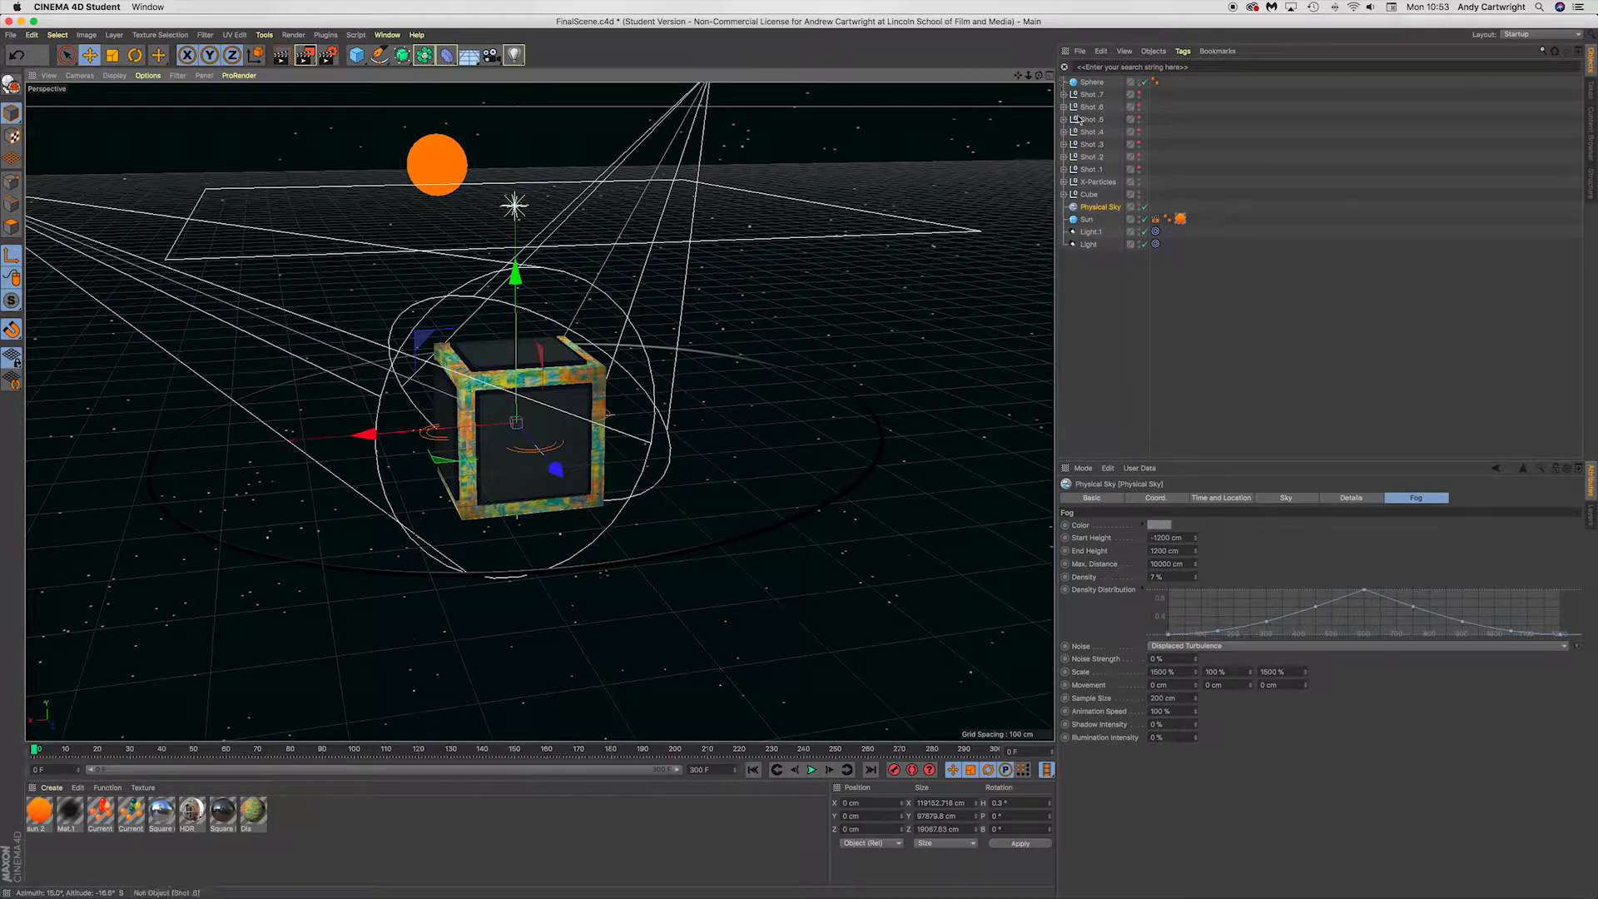
pyautogui.click(1090, 170)
pyautogui.click(1095, 95)
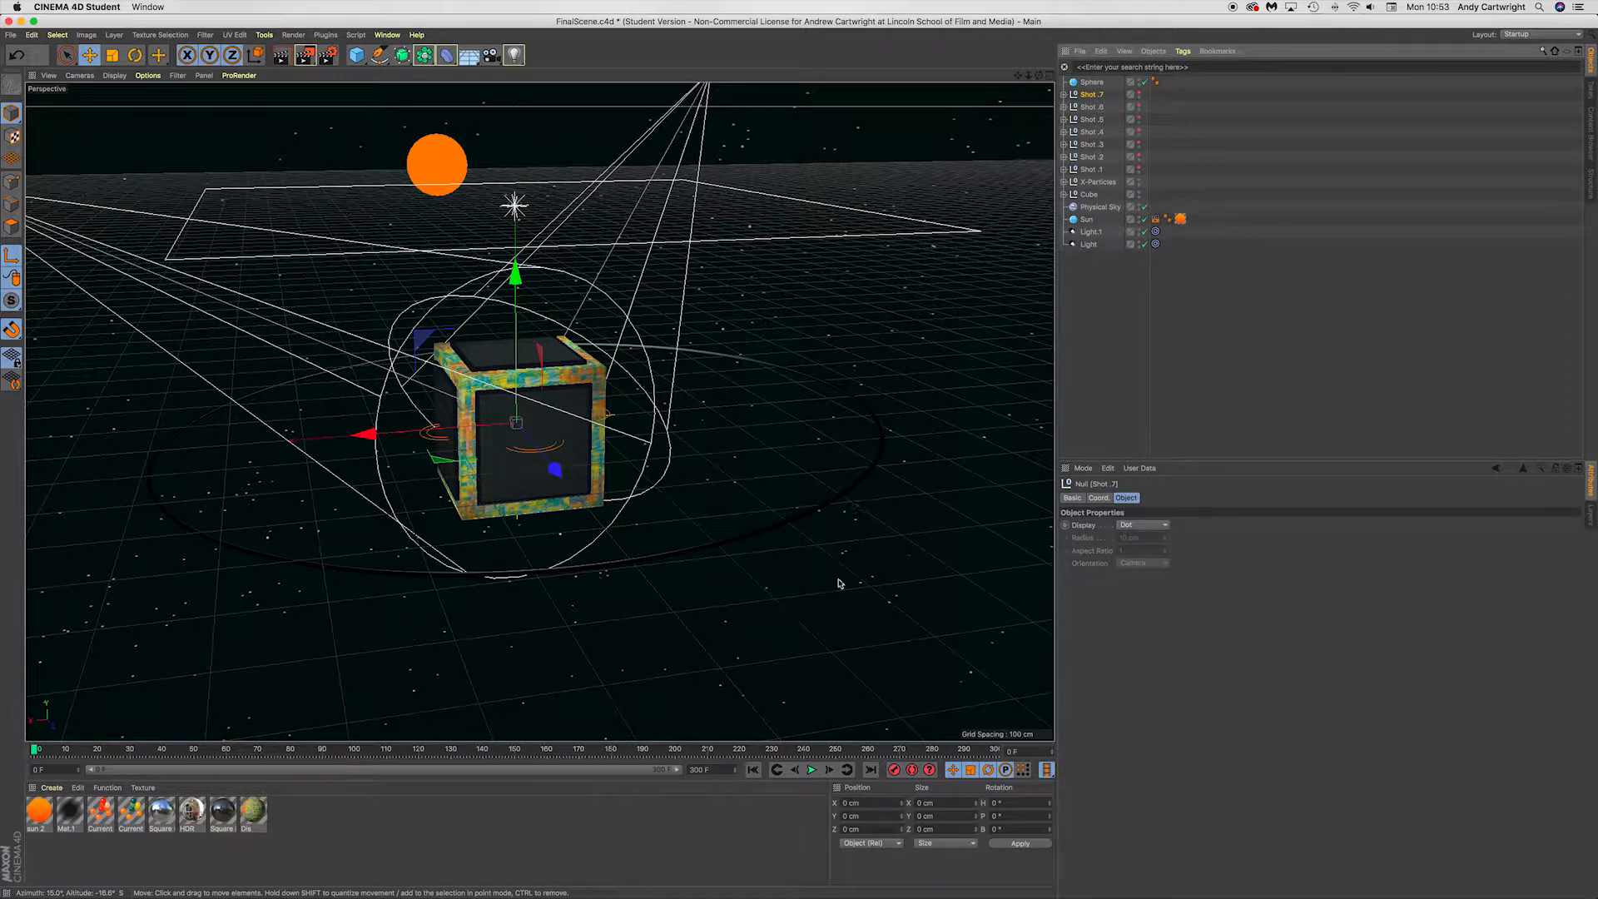
pyautogui.click(811, 770)
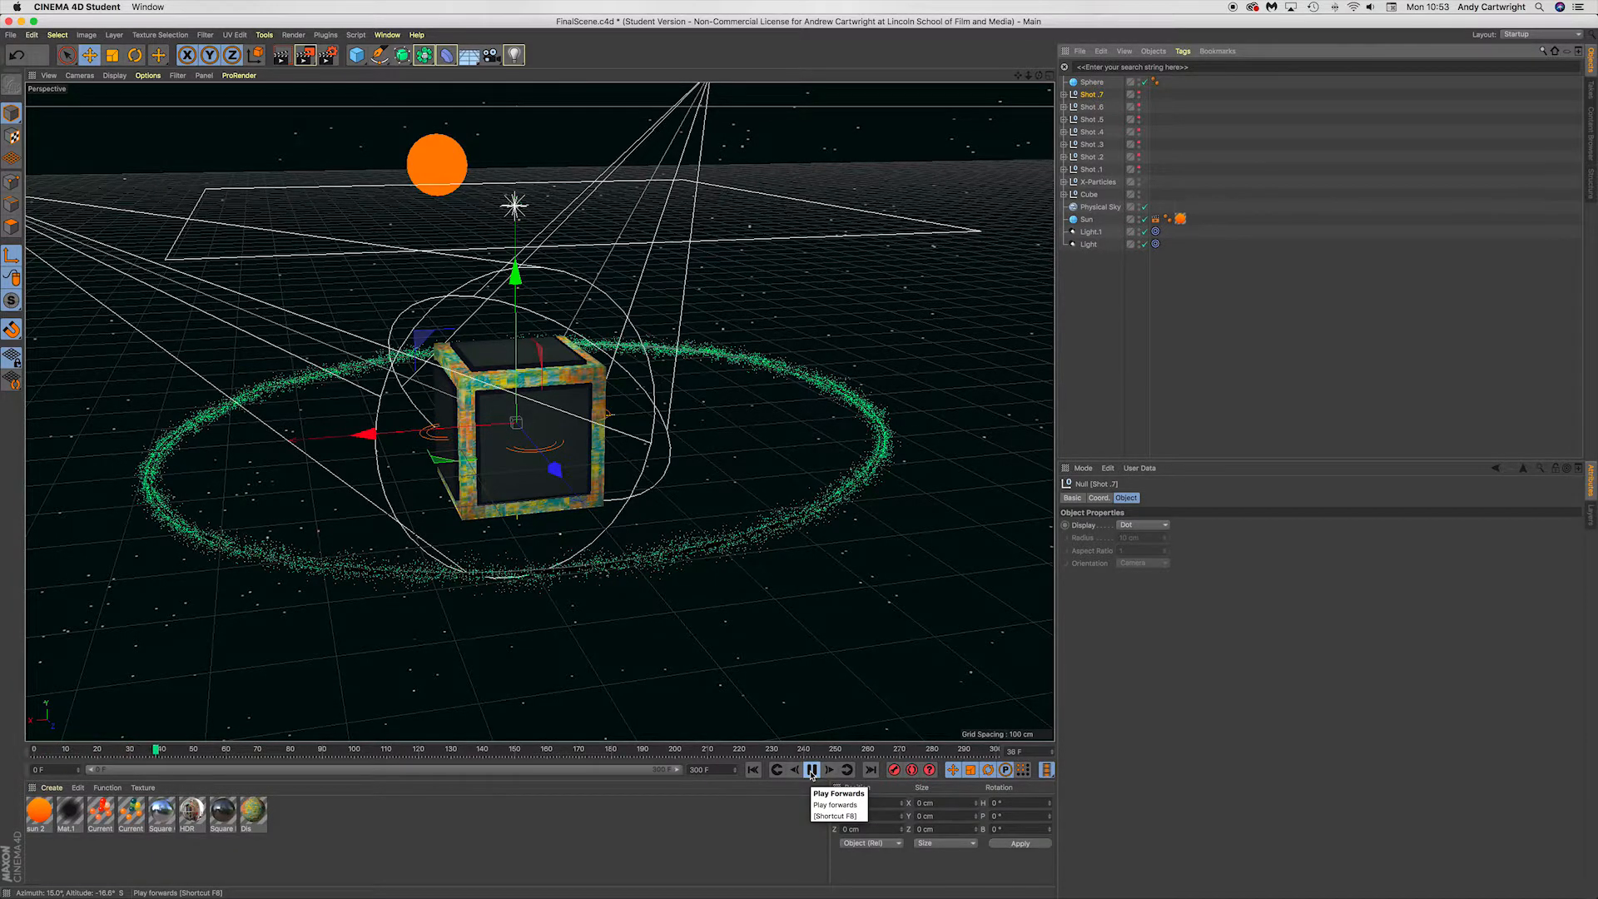
pyautogui.click(811, 770)
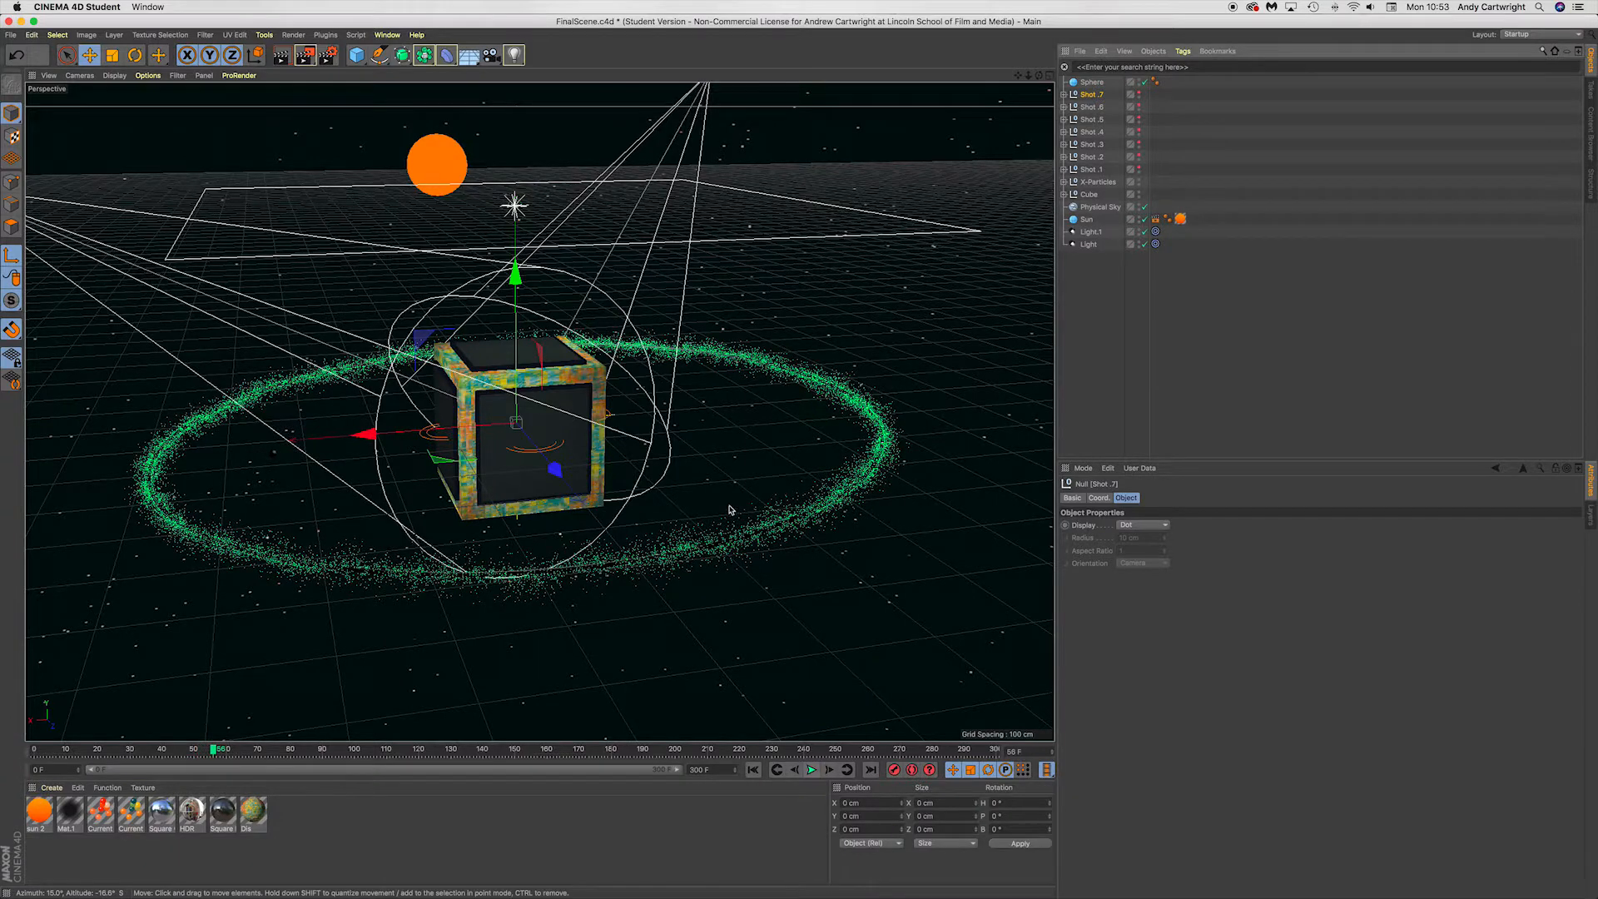
# Preview FinalSceneMS.png again from Finder's recent files, and close the preview and its window.
pyautogui.hotkey('ctrl', 'Up')
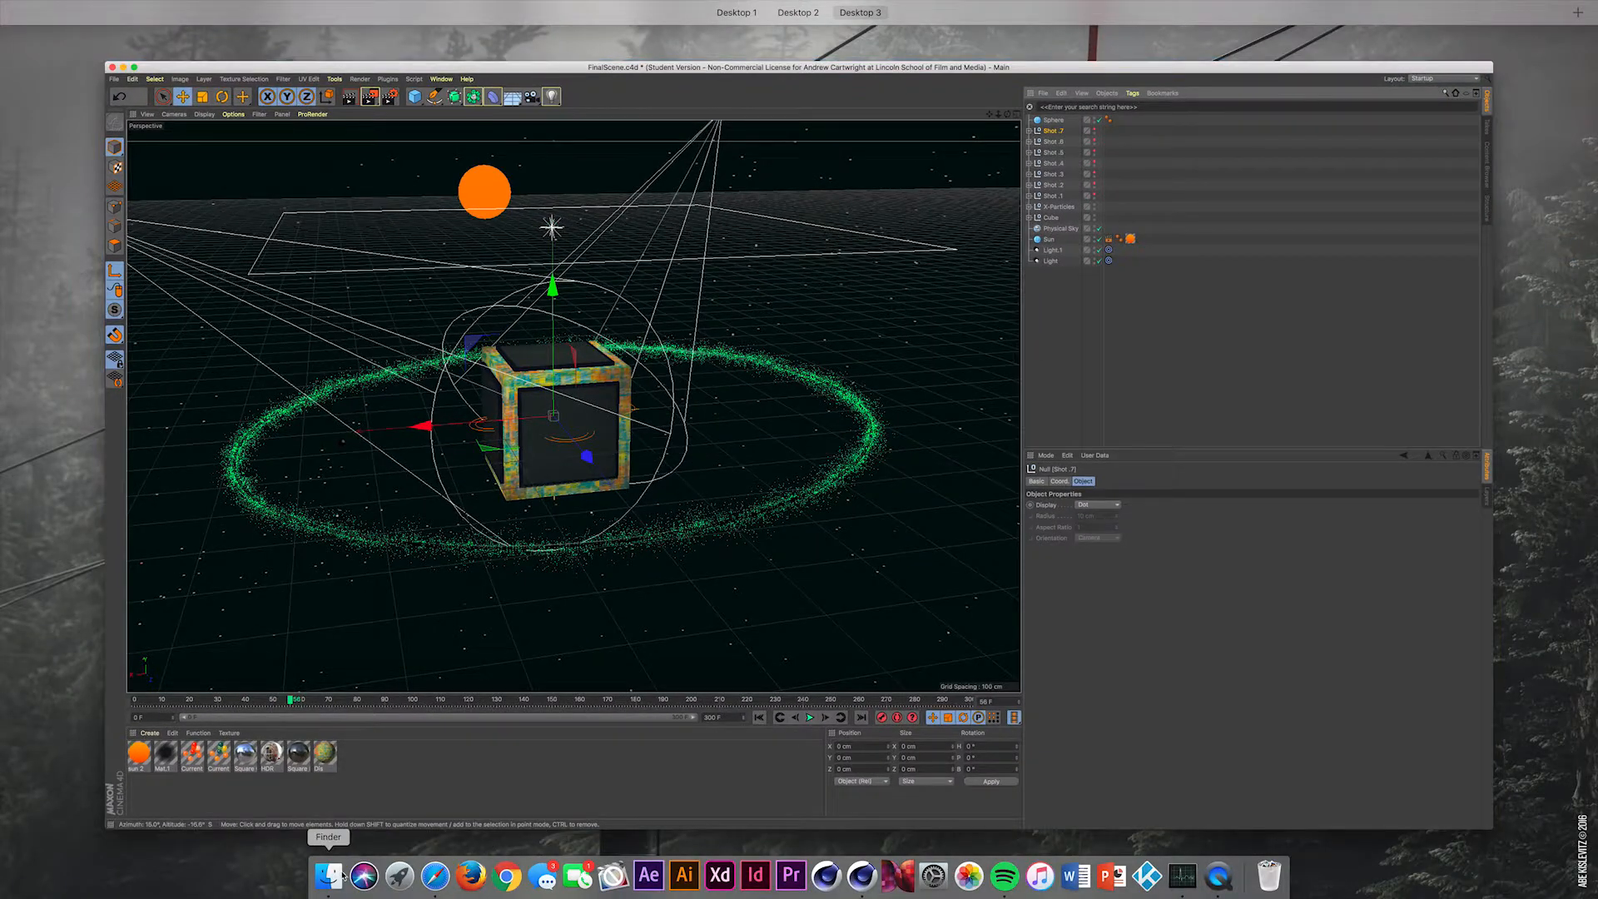
pyautogui.click(342, 875)
pyautogui.click(317, 200)
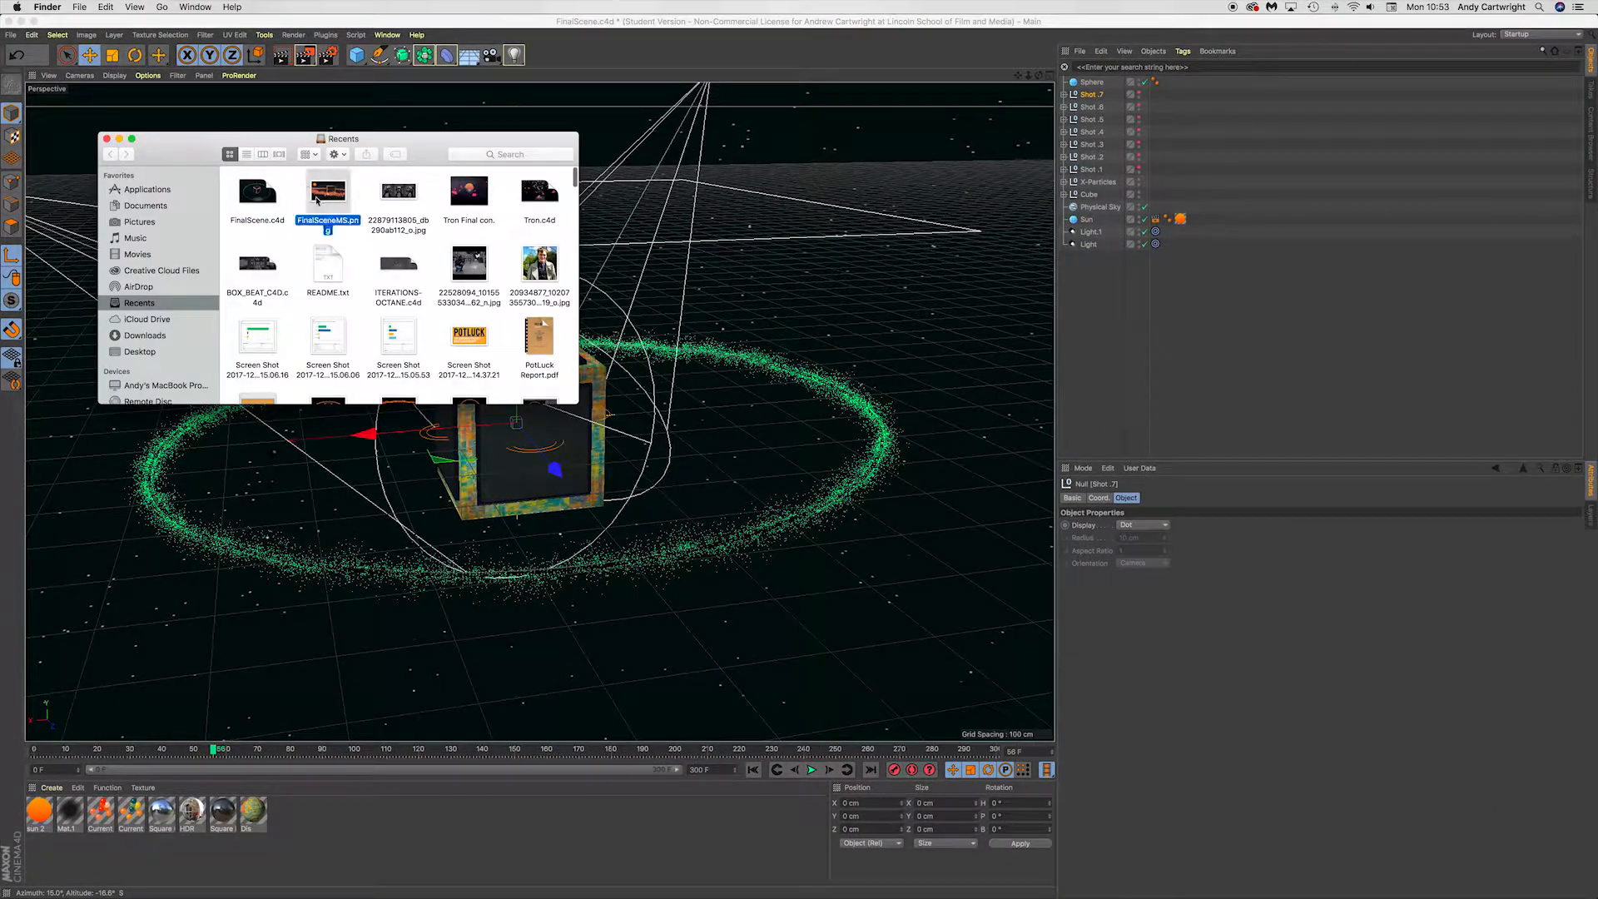
pyautogui.press('space')
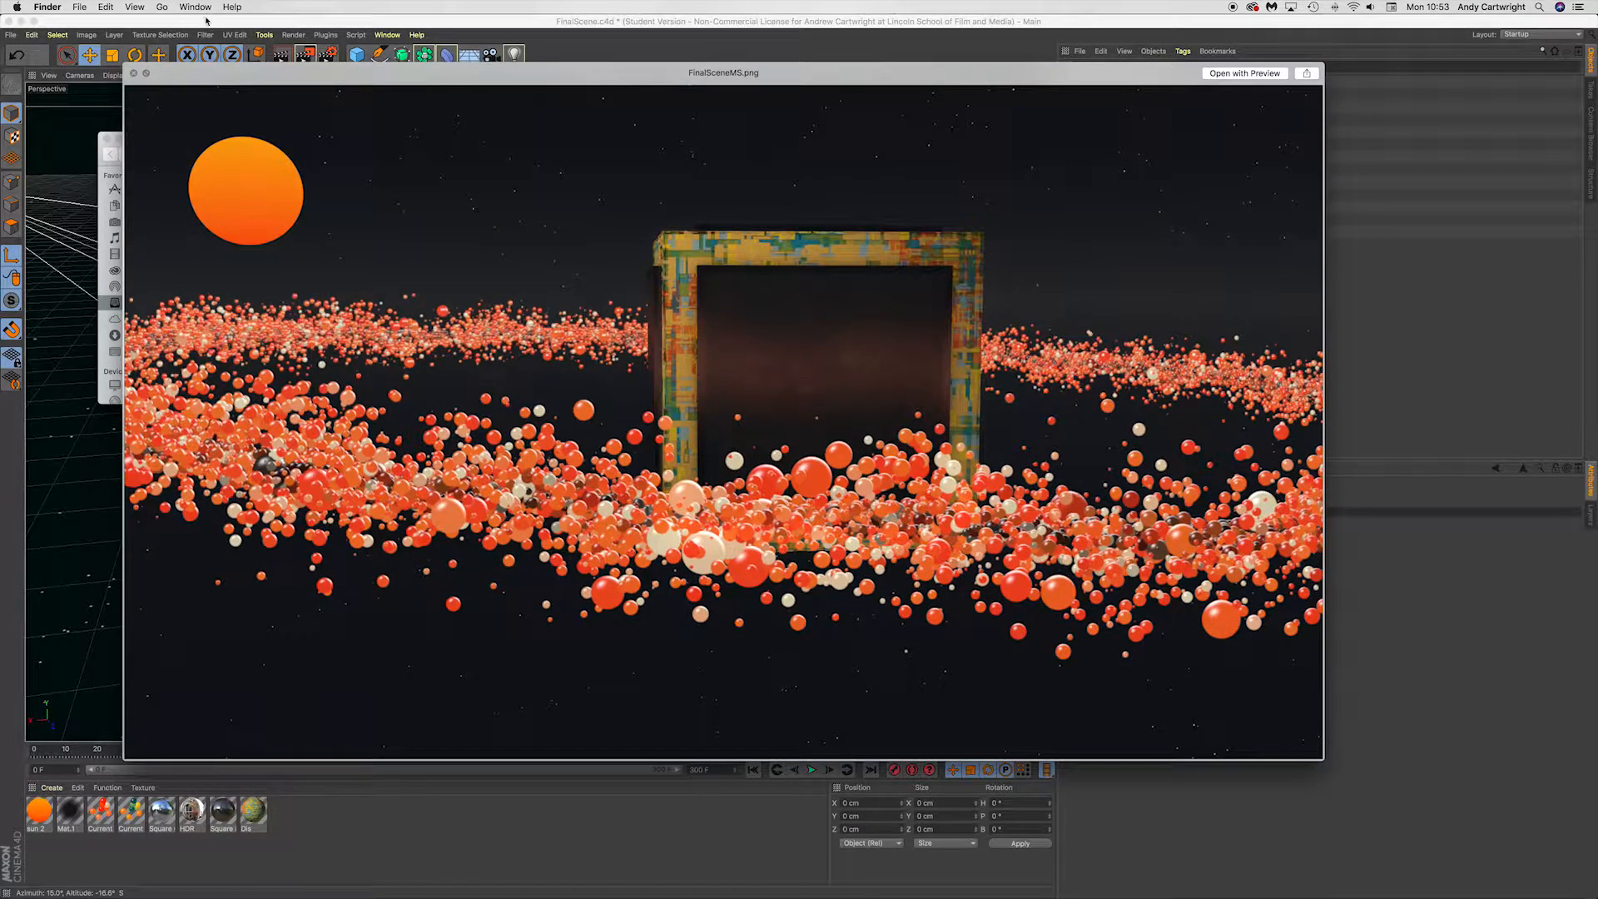
pyautogui.click(134, 73)
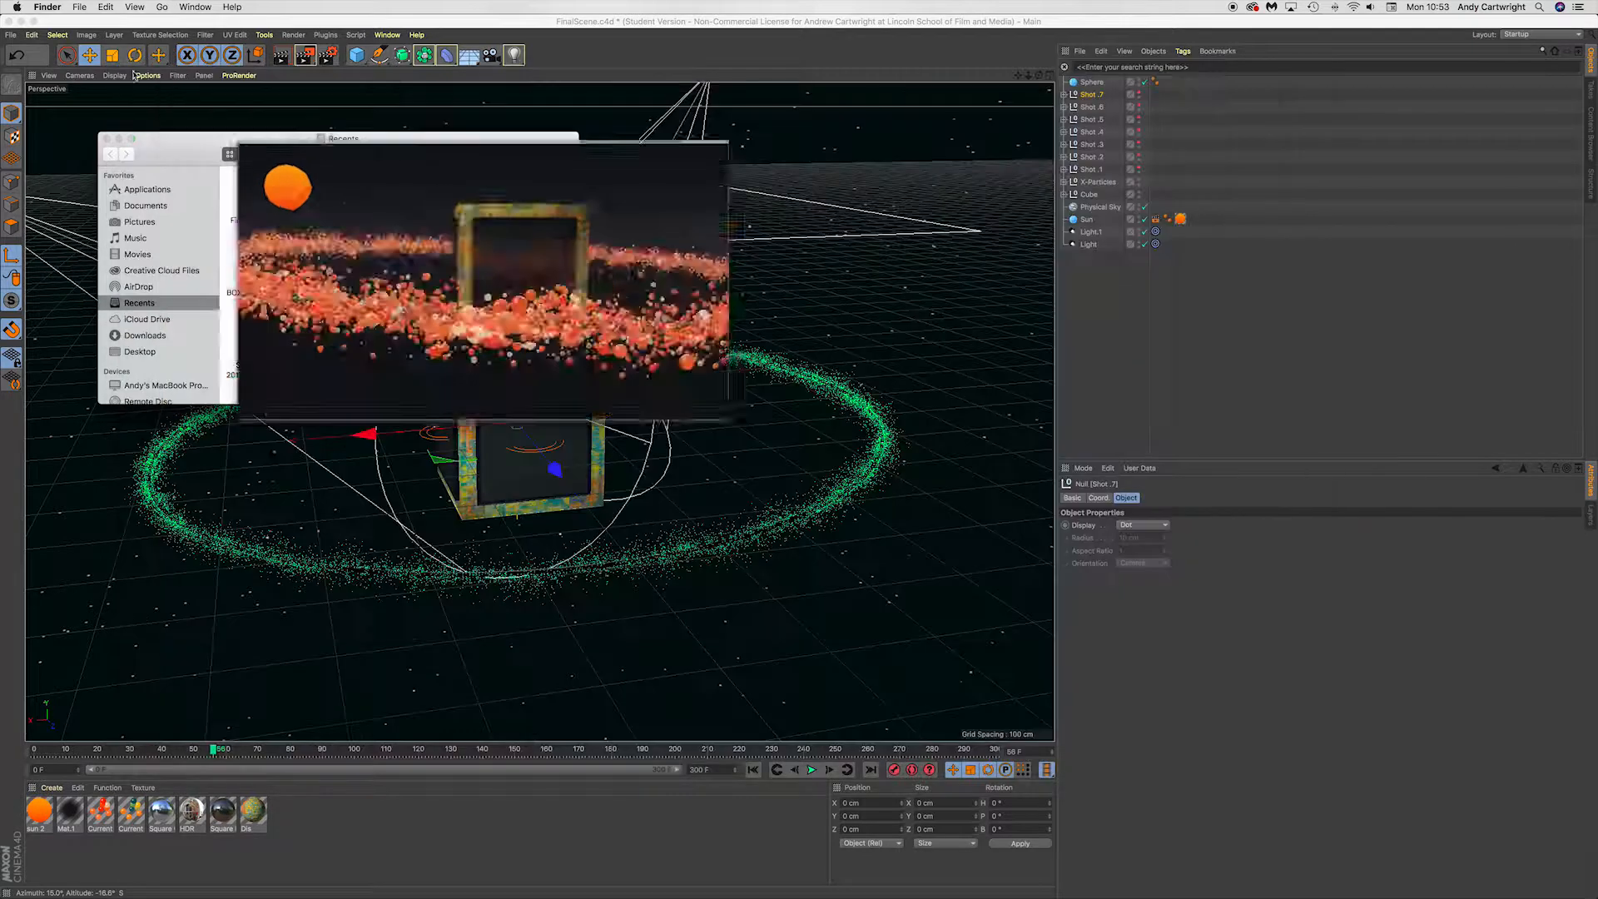
pyautogui.click(107, 142)
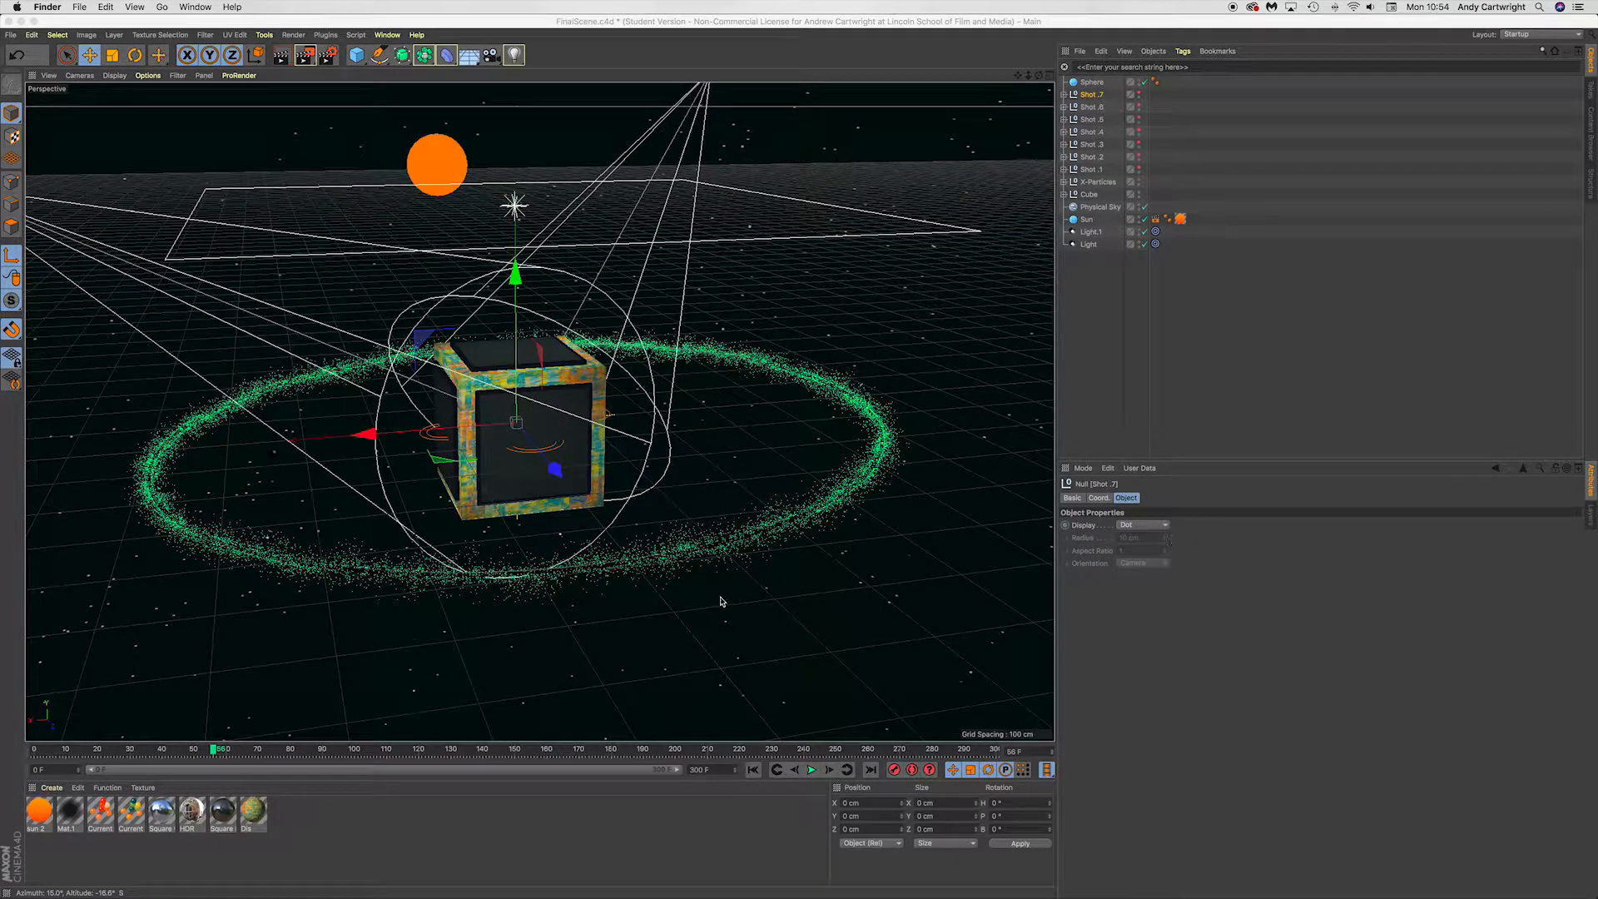
# Restore default visibility for the Shot .1 to Shot .7 nulls so their cameras show in the viewport.
pyautogui.keyDown('alt'); pyautogui.moveTo(566, 553); pyautogui.dragTo(433, 548); pyautogui.keyUp('alt')
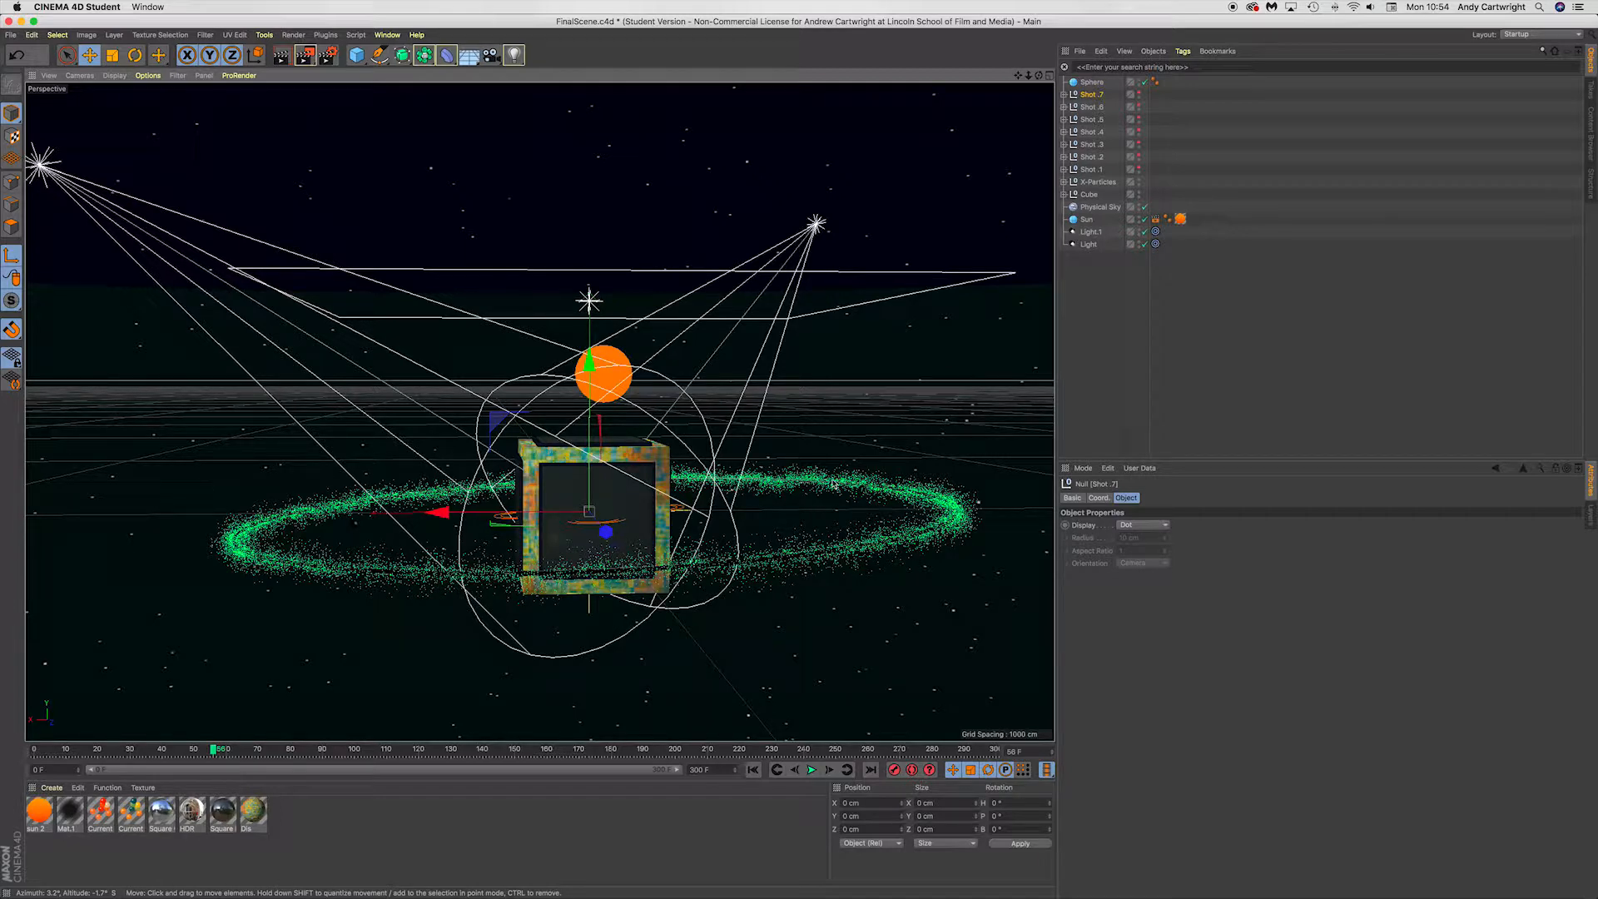
pyautogui.keyDown('alt'); pyautogui.moveTo(500, 521); pyautogui.dragTo(652, 519); pyautogui.keyUp('alt')
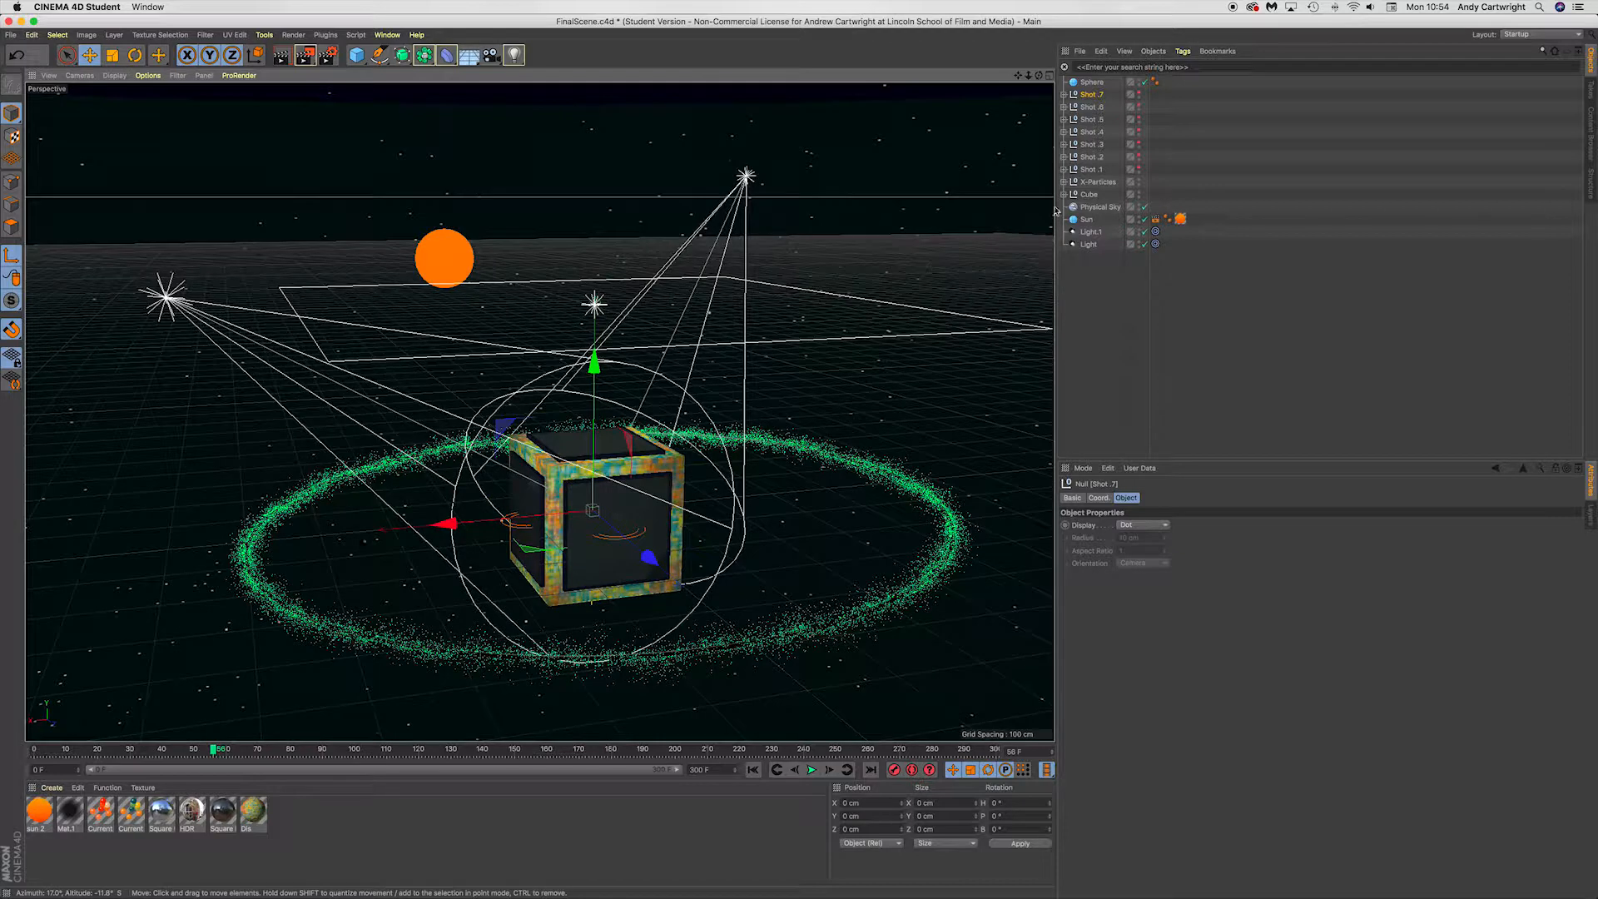
pyautogui.click(1096, 170)
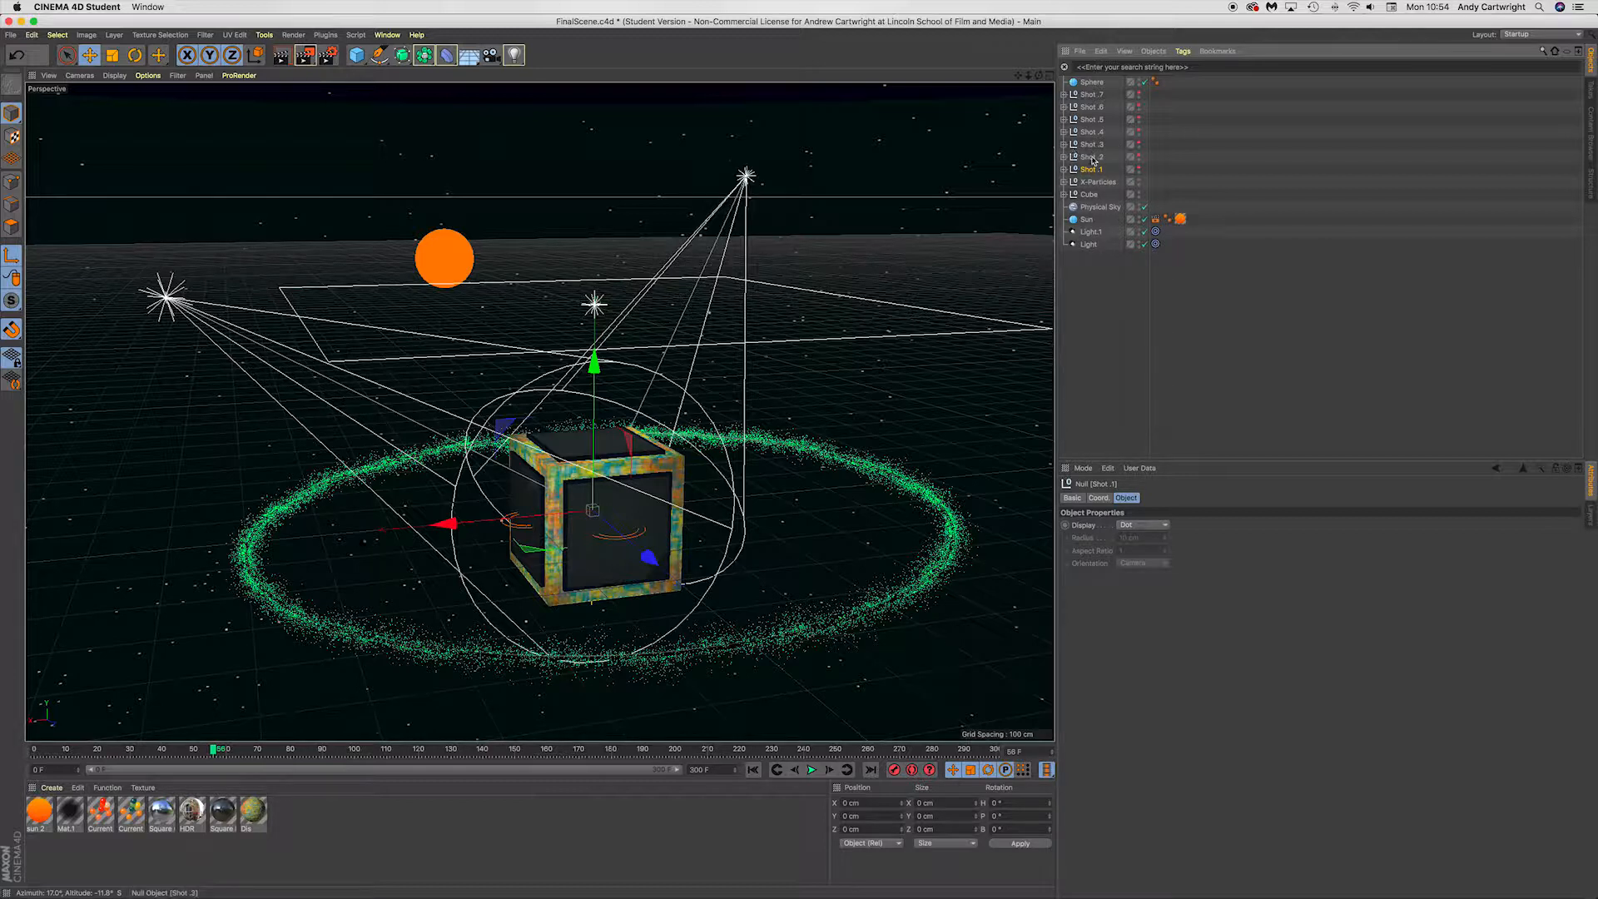
pyautogui.click(1140, 157)
pyautogui.click(1139, 144)
pyautogui.click(1140, 132)
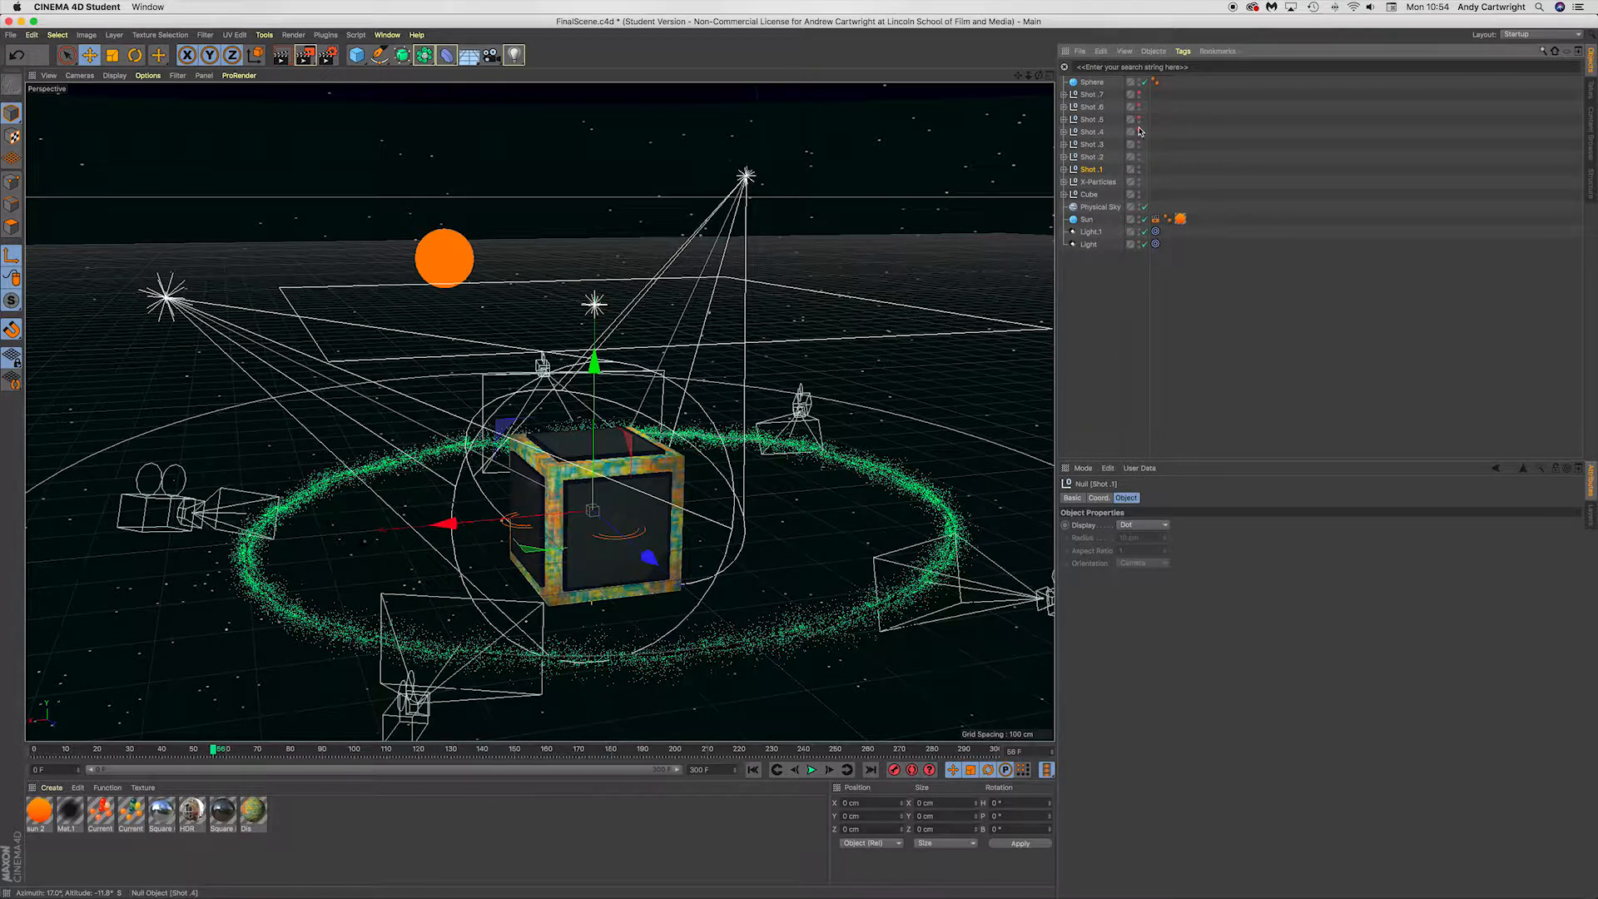
pyautogui.click(1140, 119)
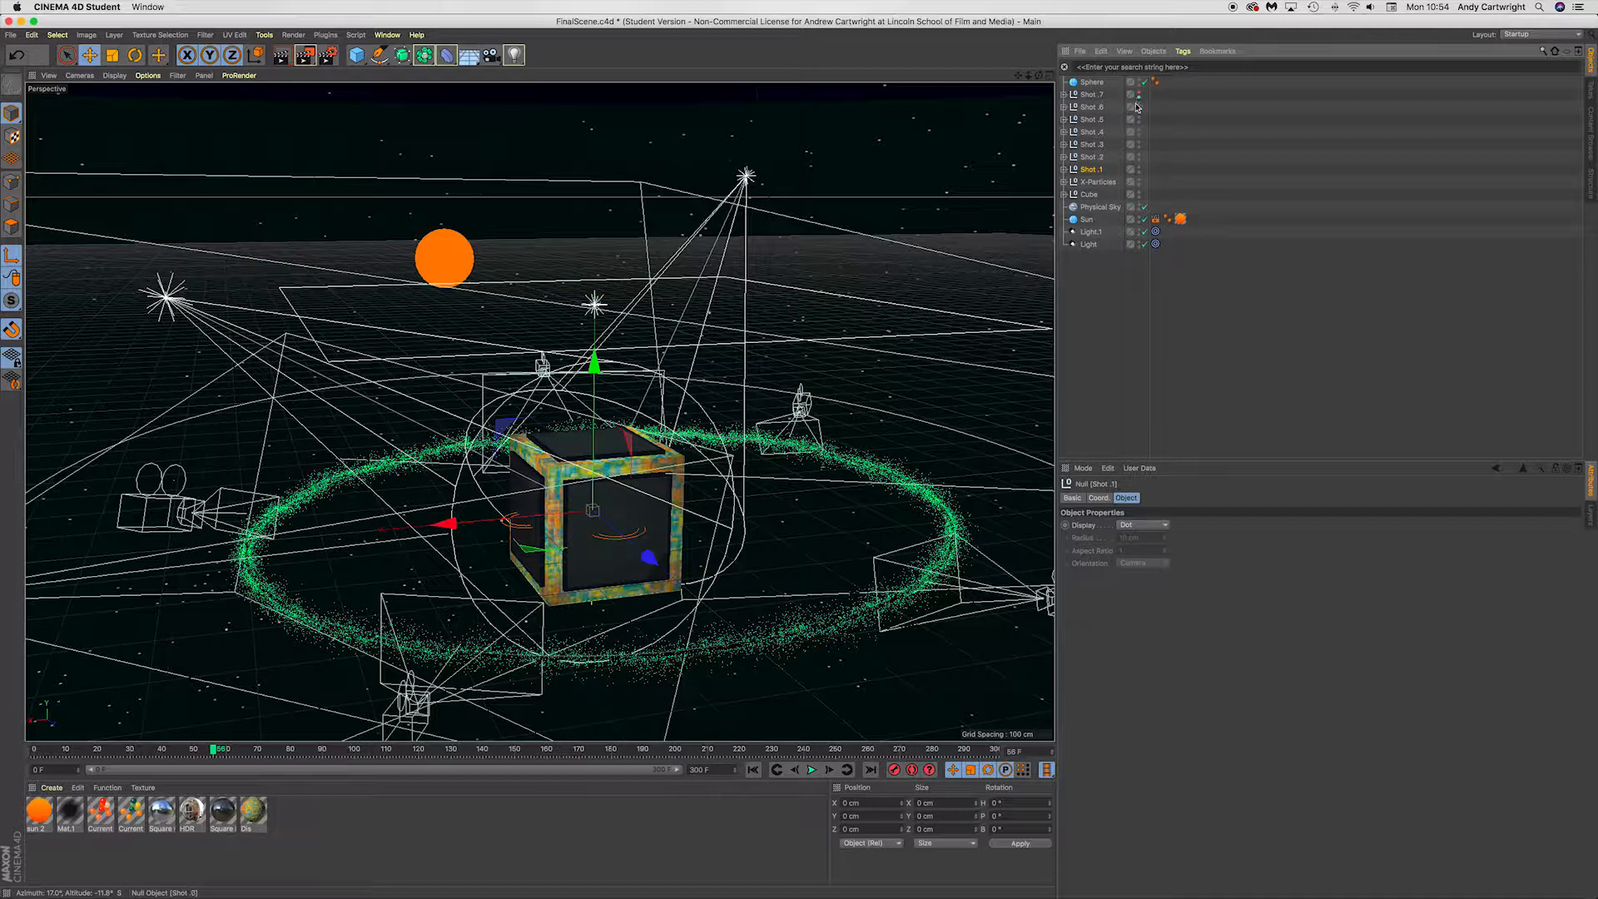
pyautogui.click(1139, 94)
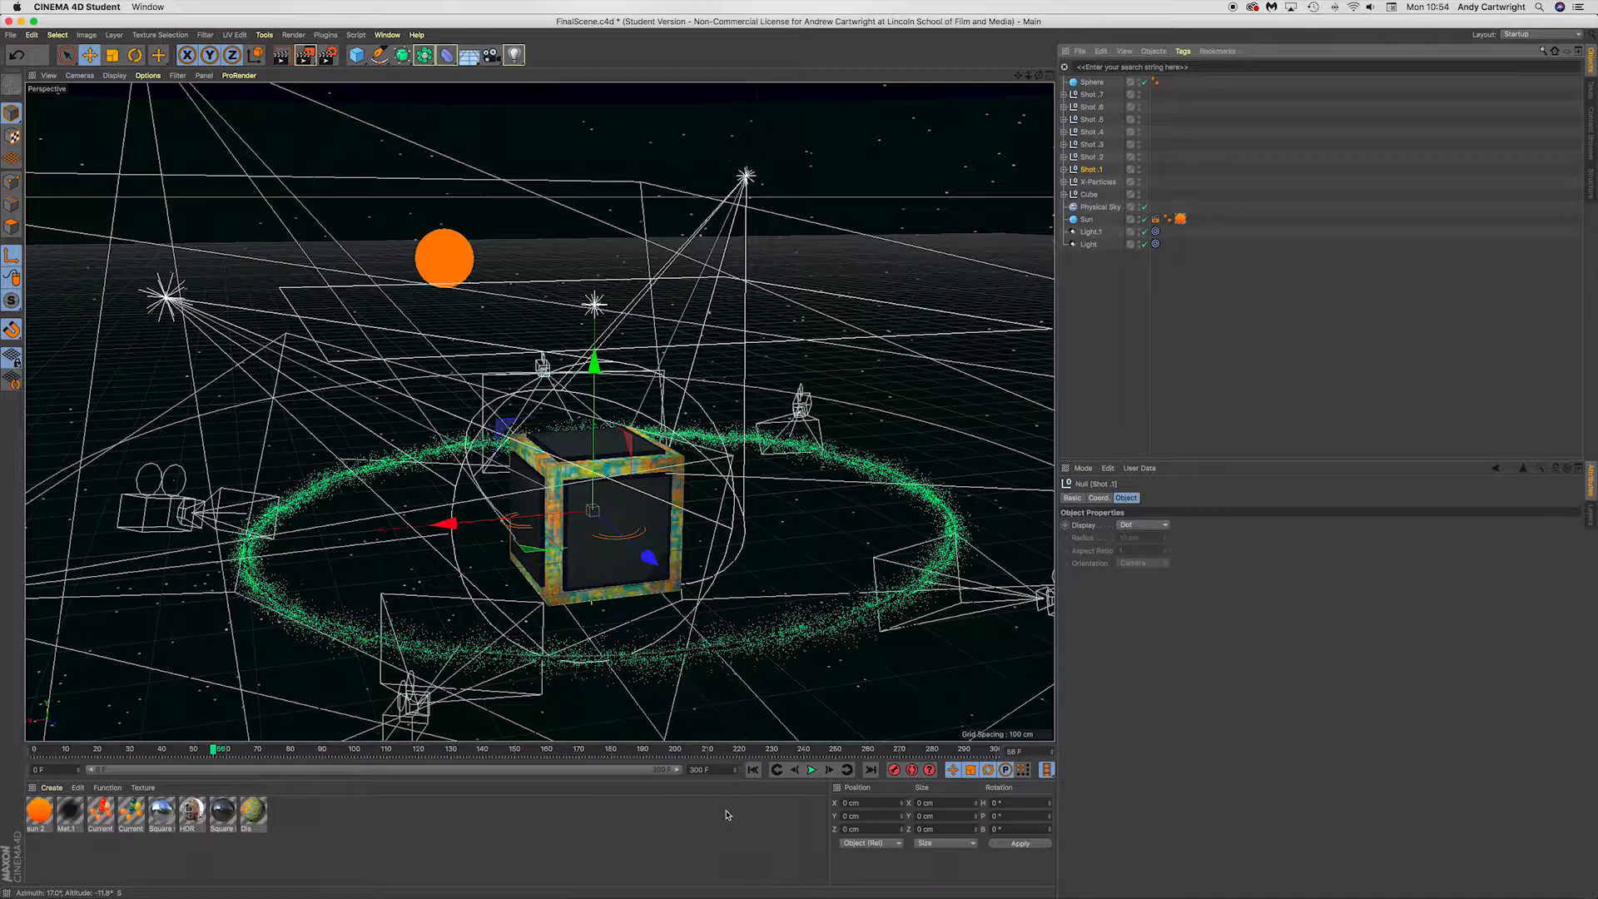
# Play the animation from the first frame to watch the shot cameras move around the cube, and stop playback.
pyautogui.hotkey('shift', 'f')
pyautogui.click(811, 770)
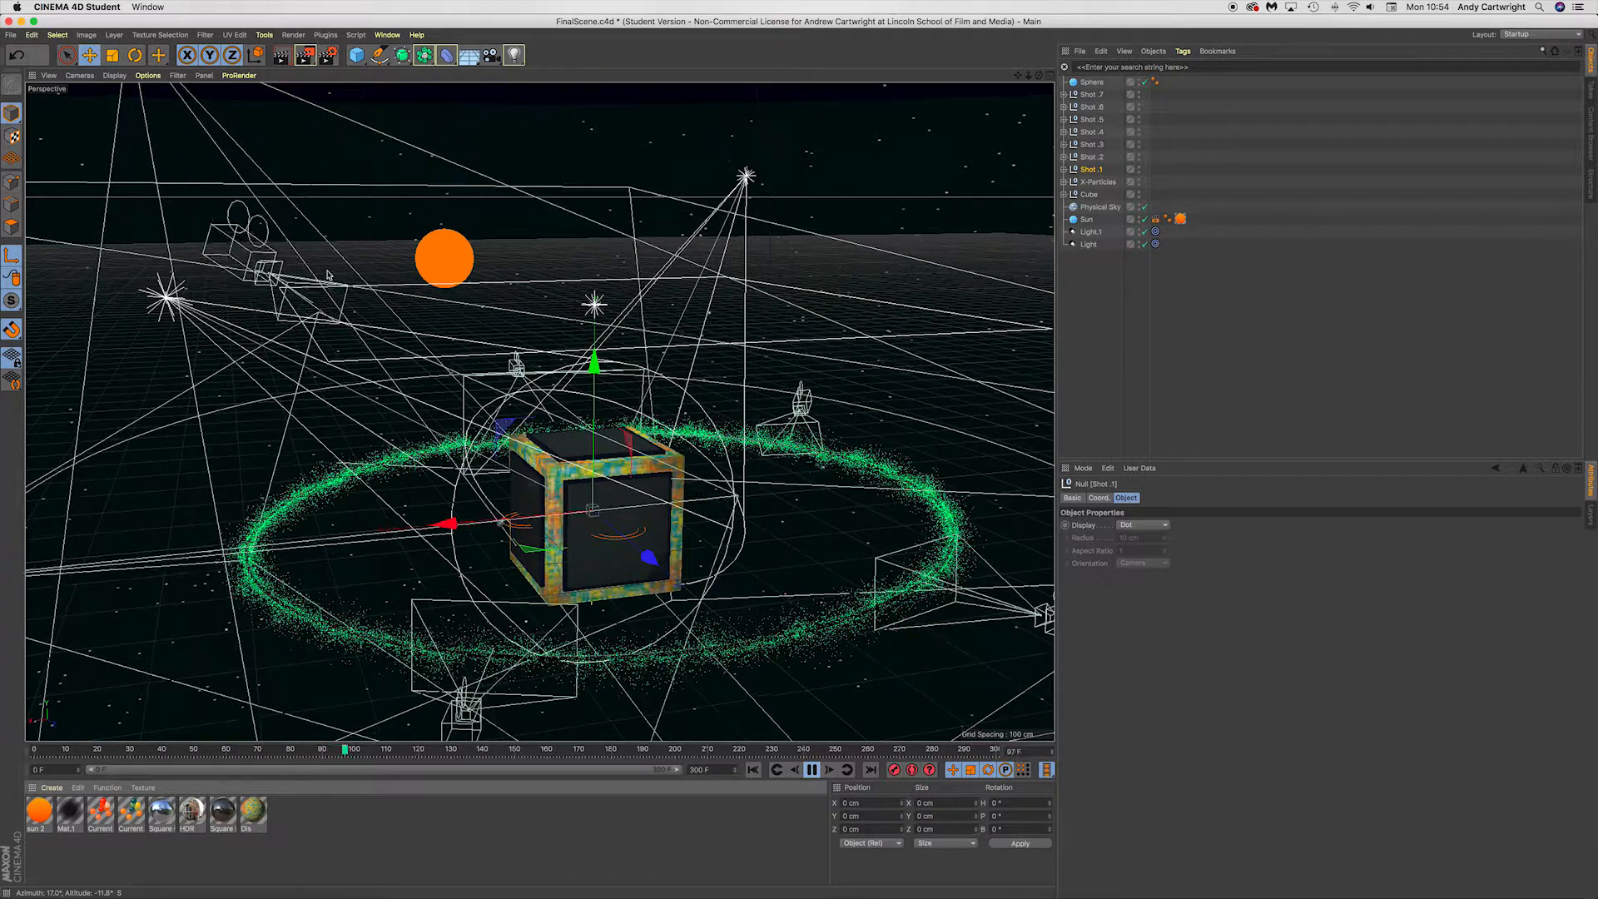
pyautogui.click(812, 770)
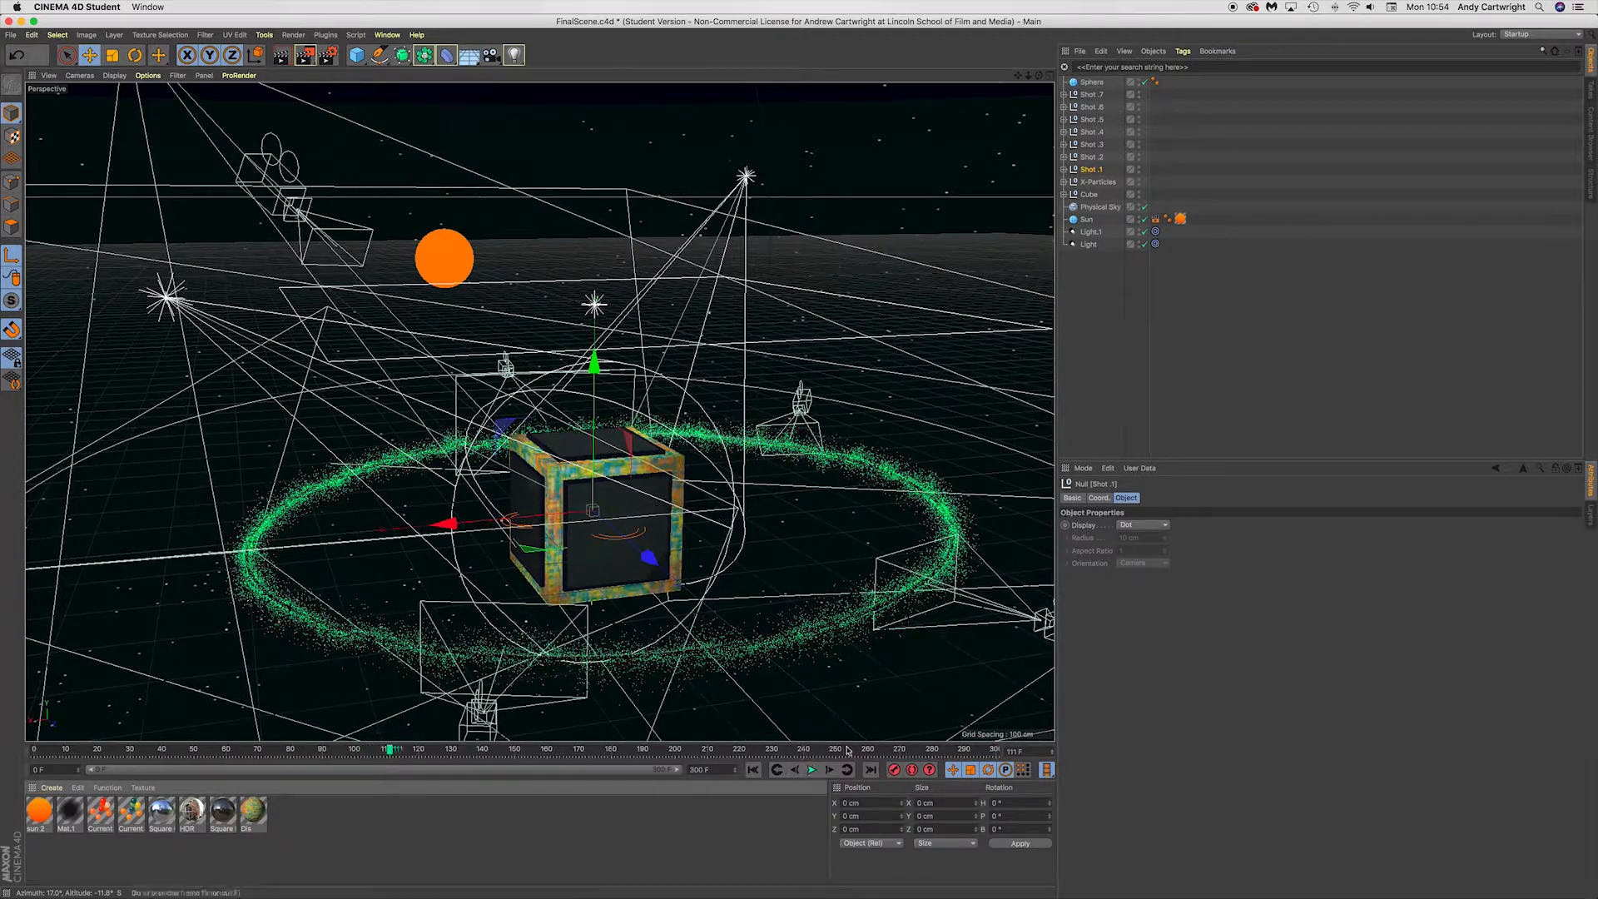
# Look through the Shot .1 camera and briefly play its shot from the first frame.
pyautogui.hotkey('shift', 'f')
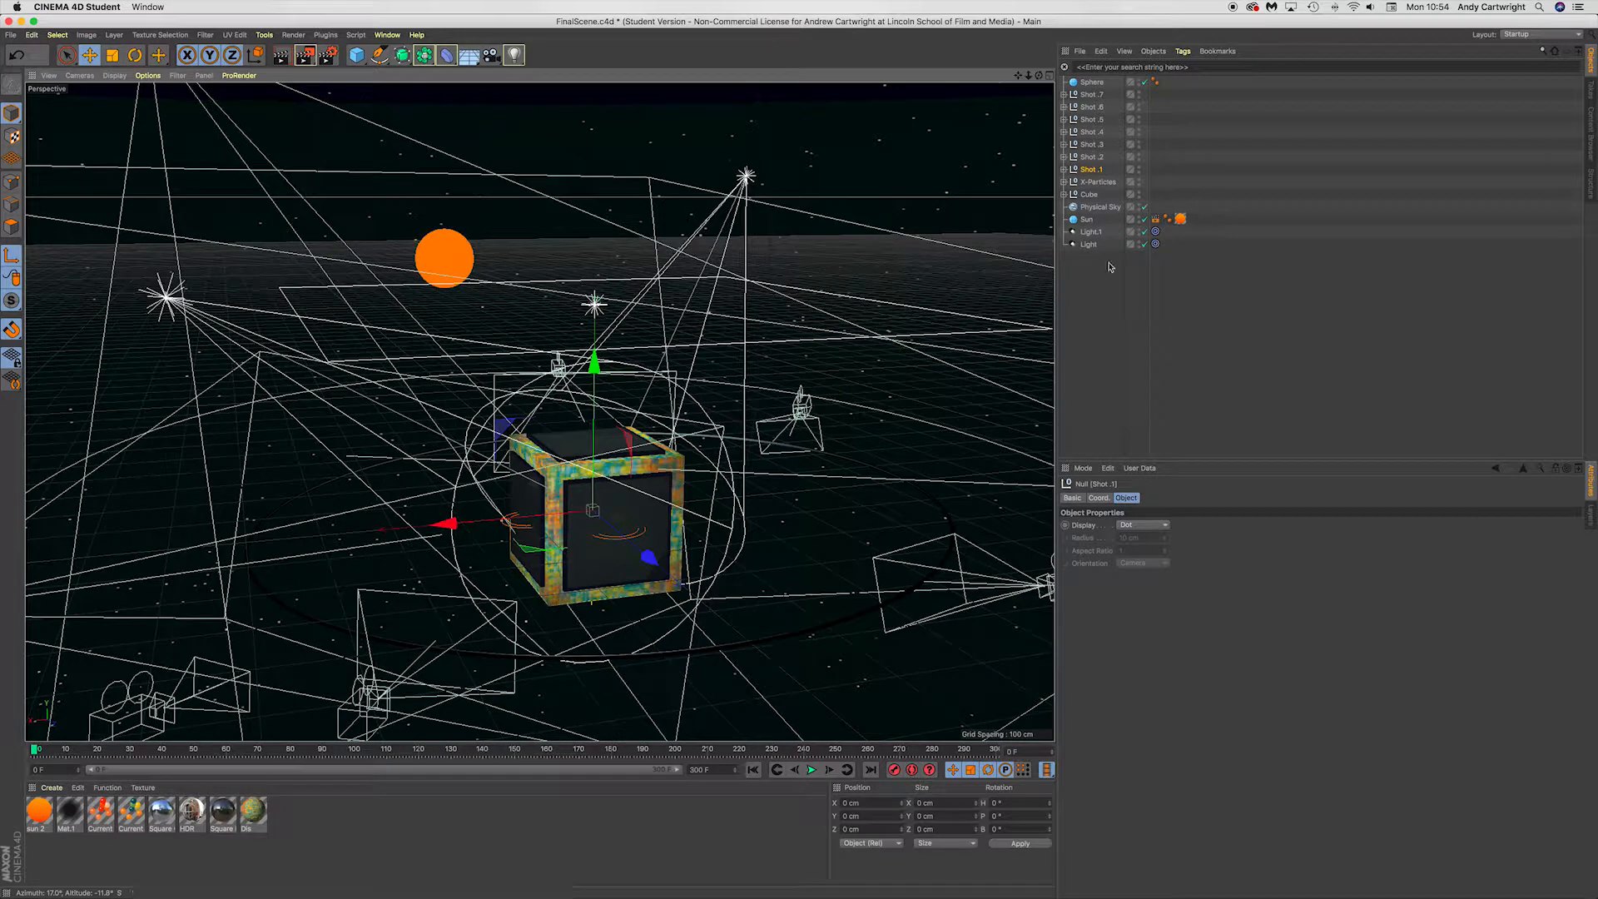
pyautogui.click(1064, 169)
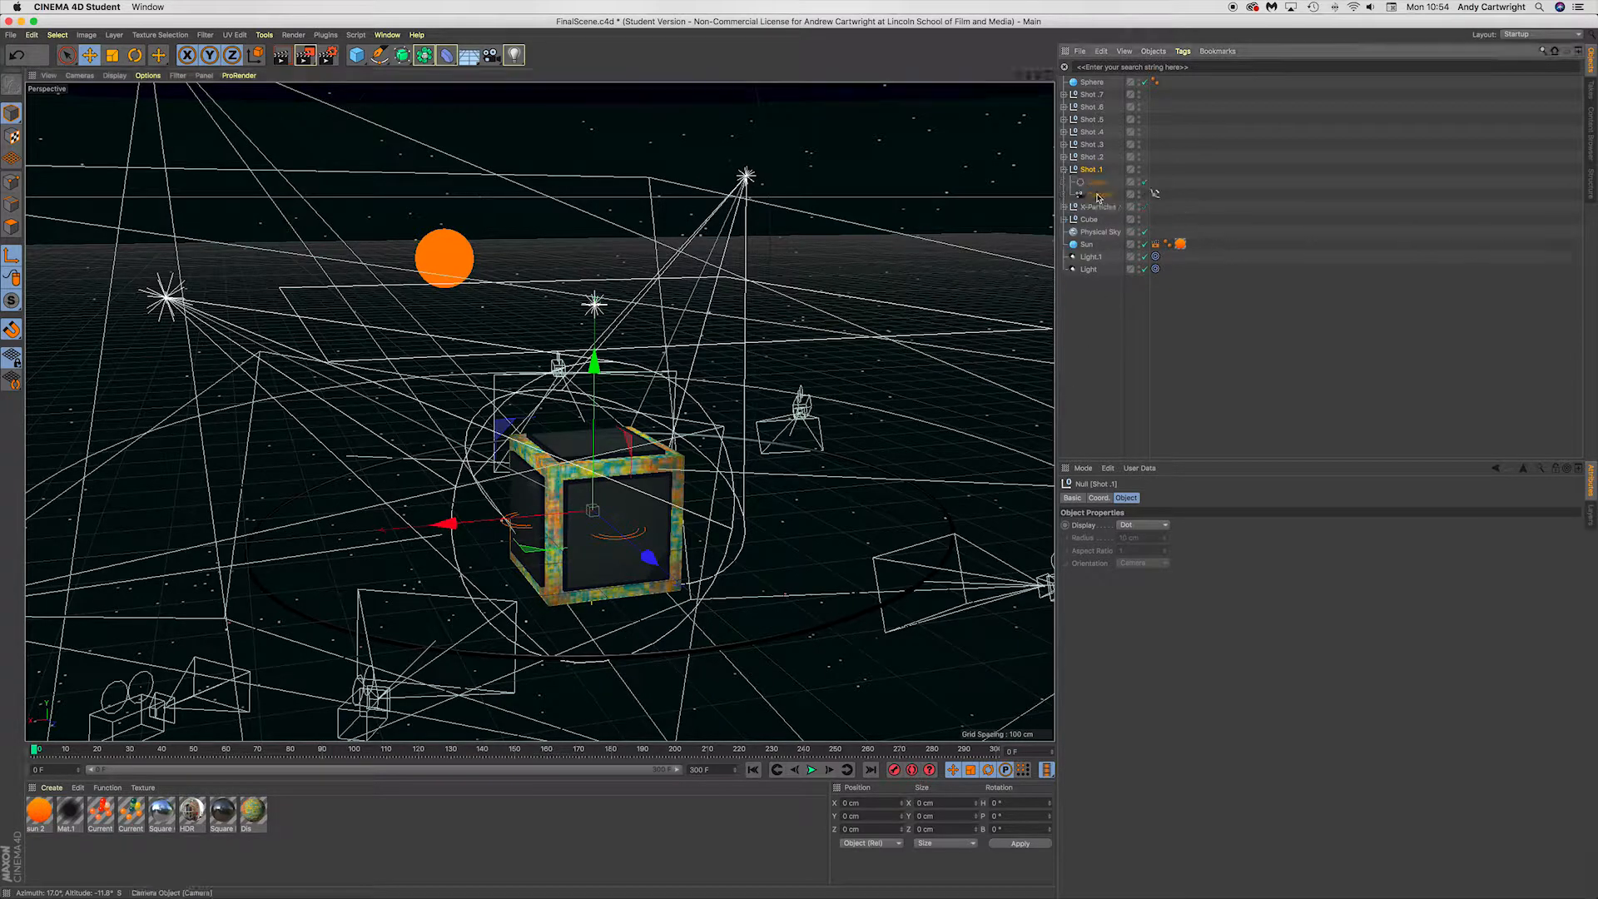
pyautogui.click(1146, 195)
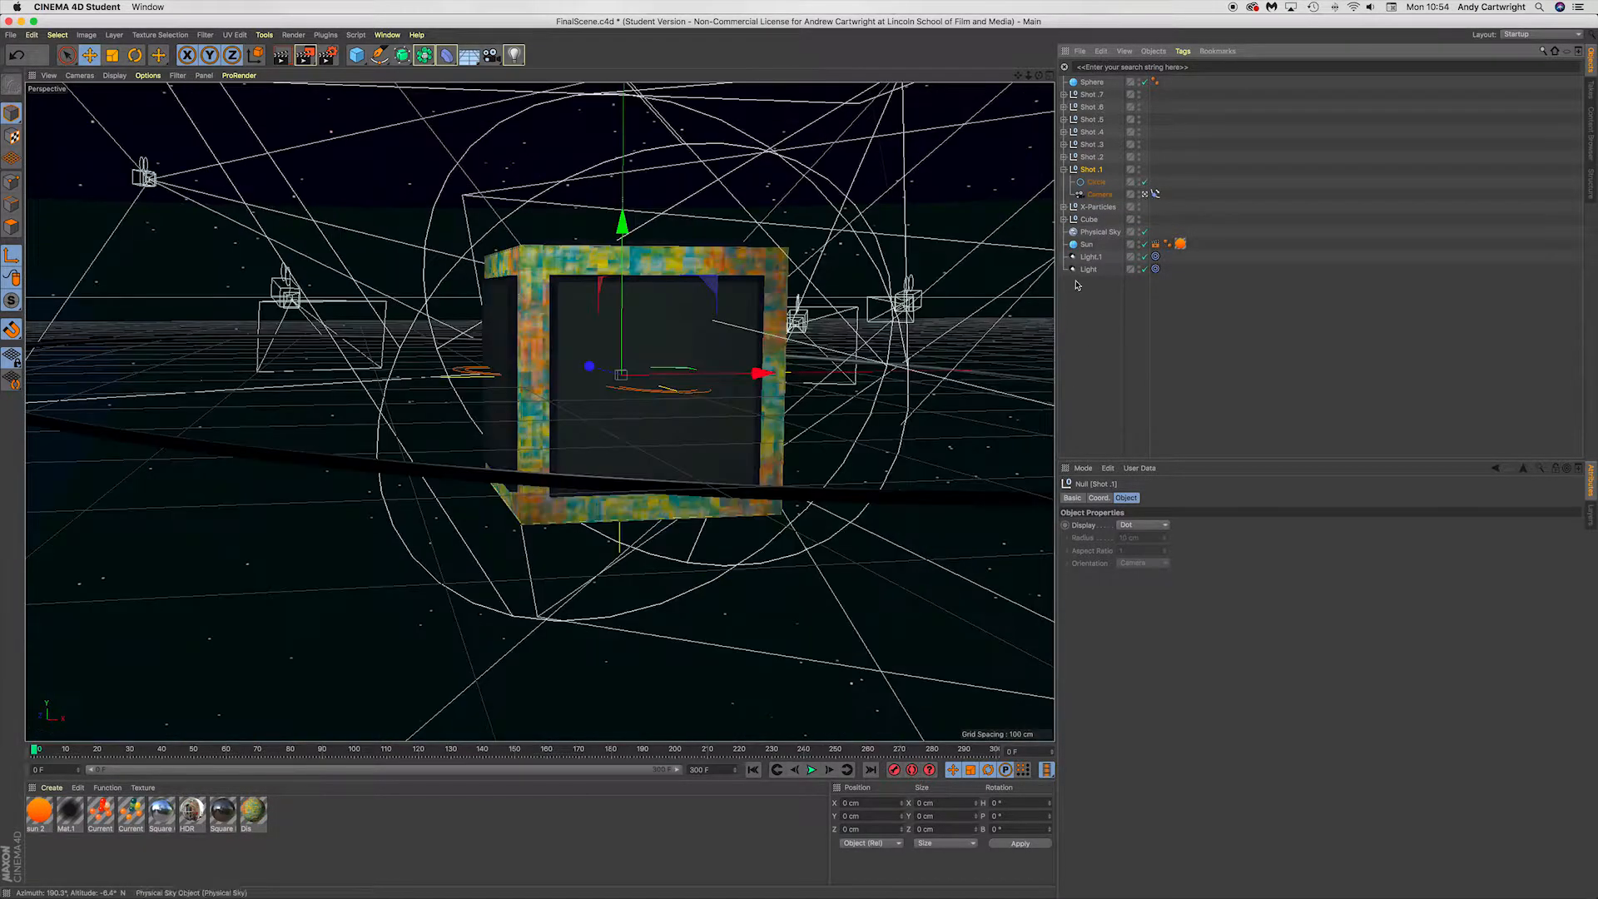
pyautogui.click(809, 771)
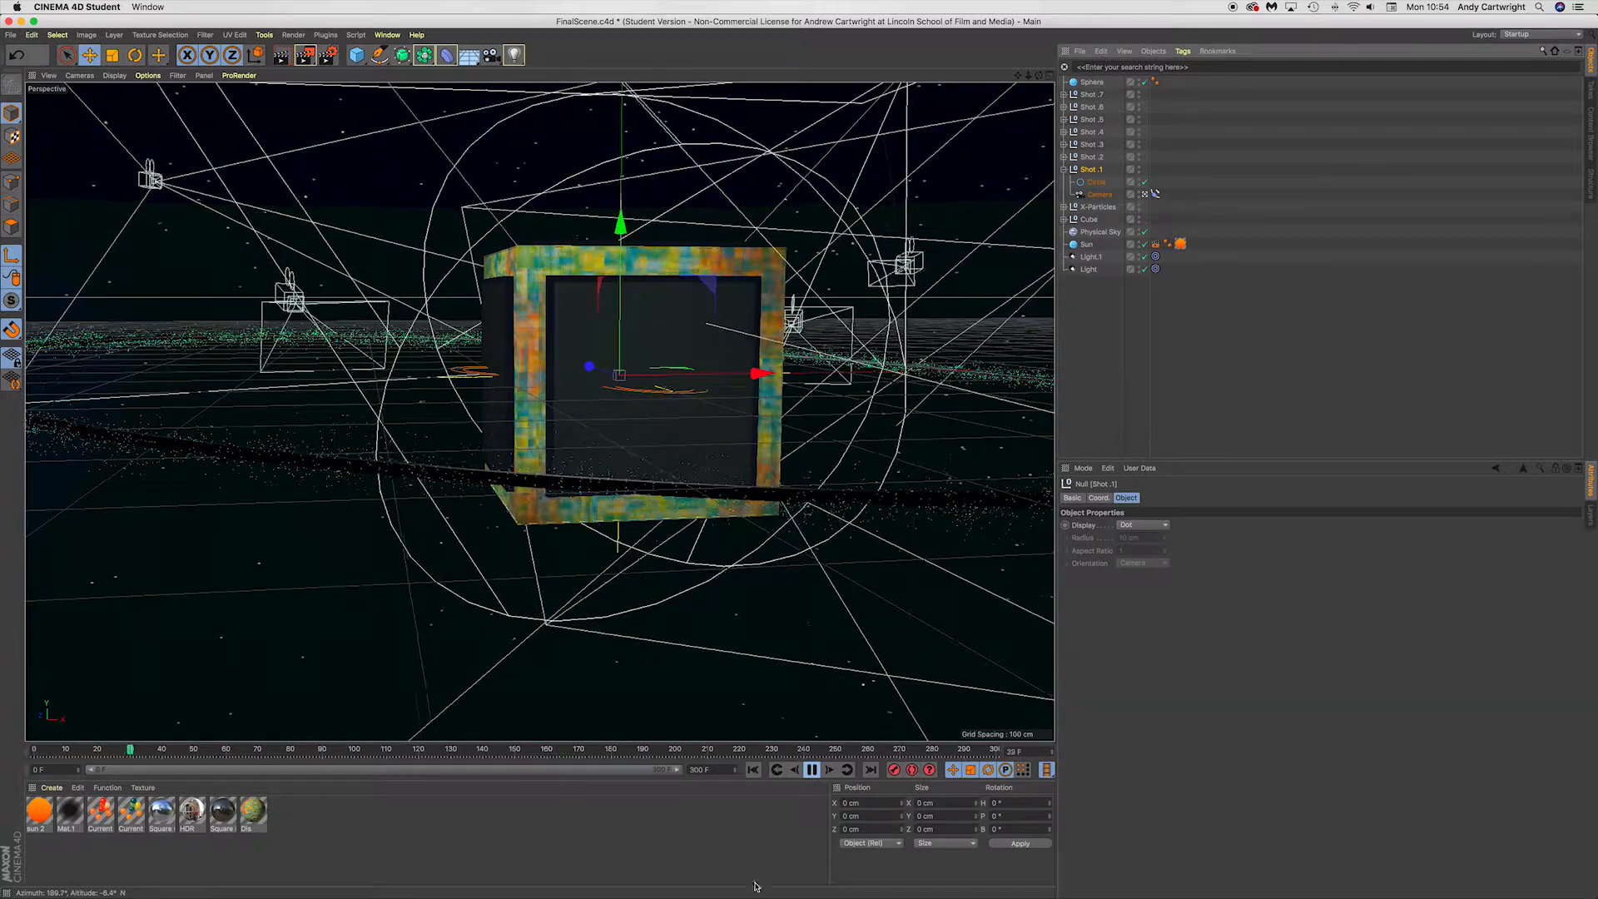
pyautogui.click(813, 771)
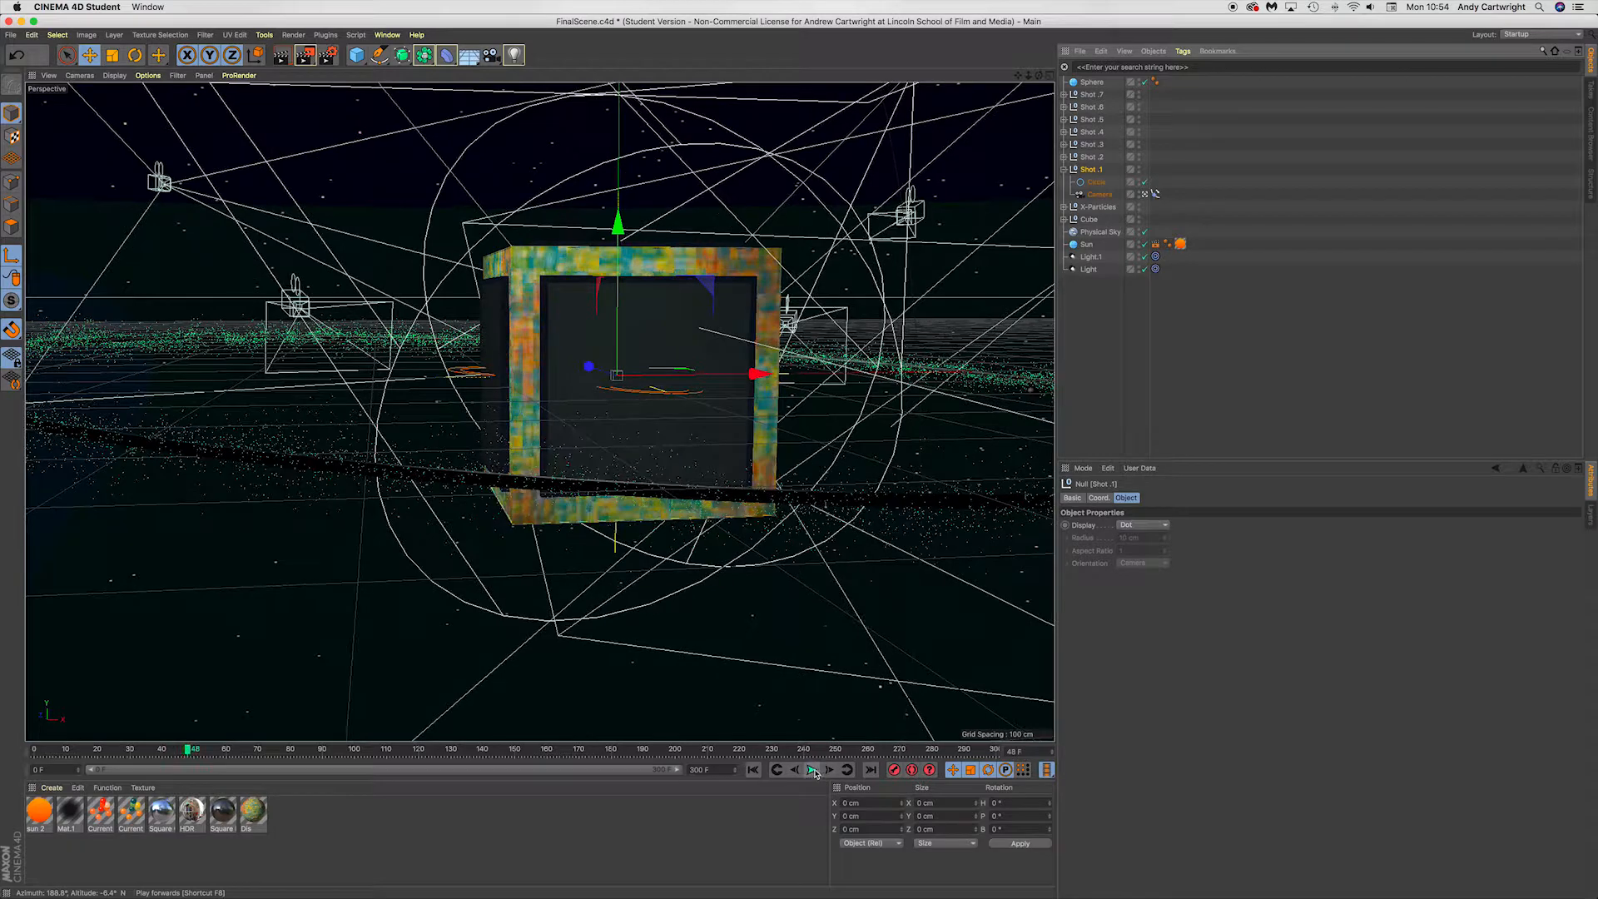
pyautogui.hotkey('shift', 'f')
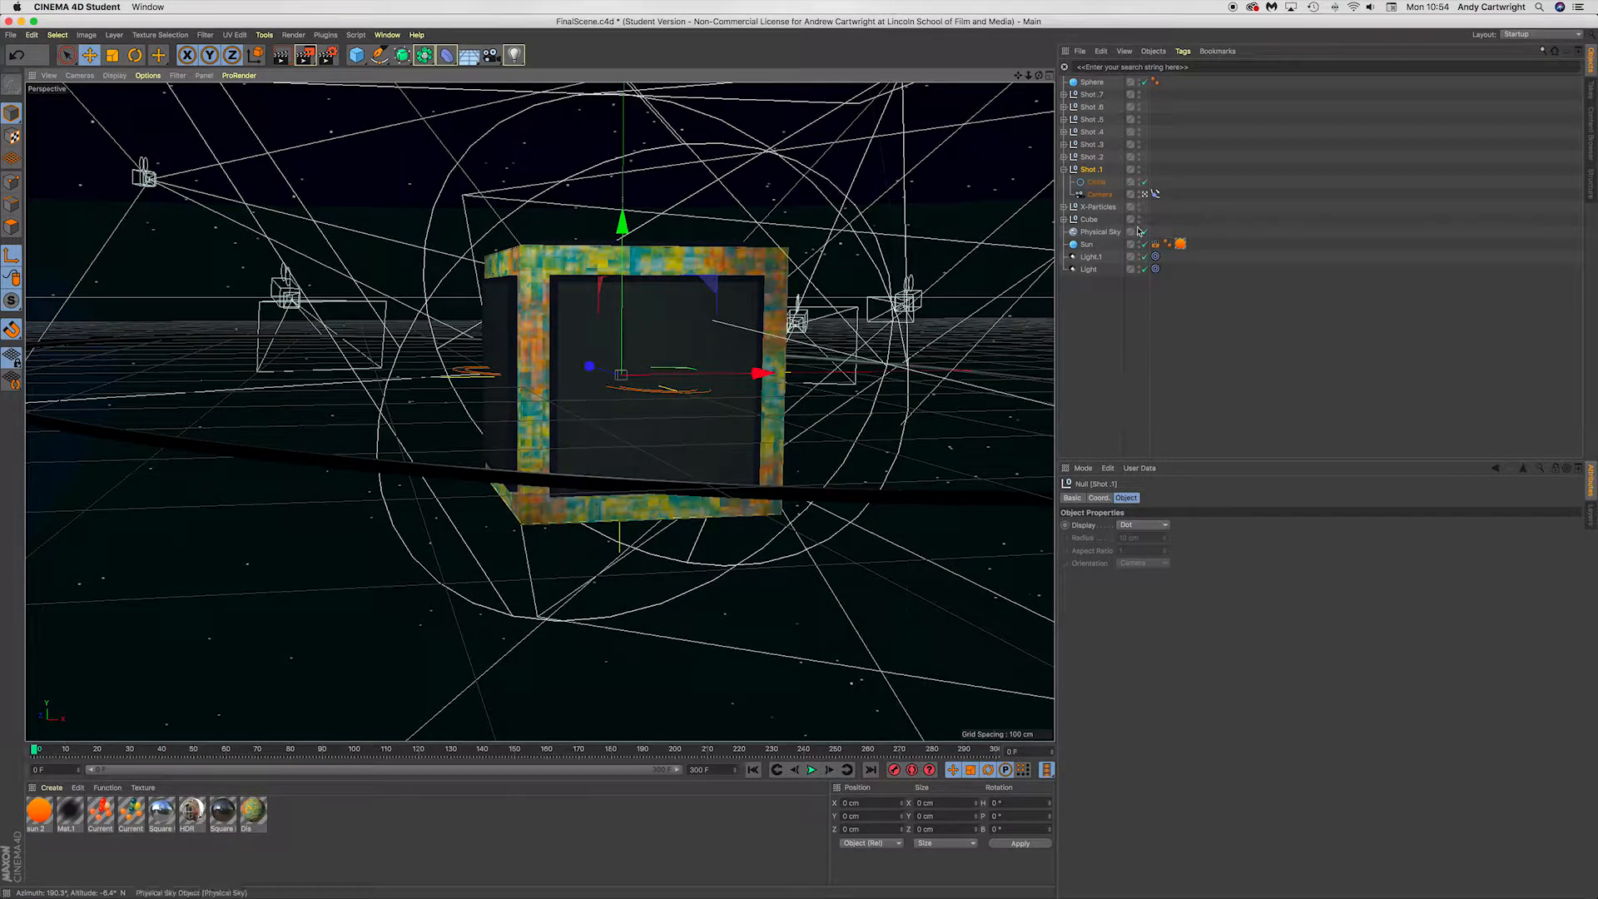
pyautogui.click(1155, 194)
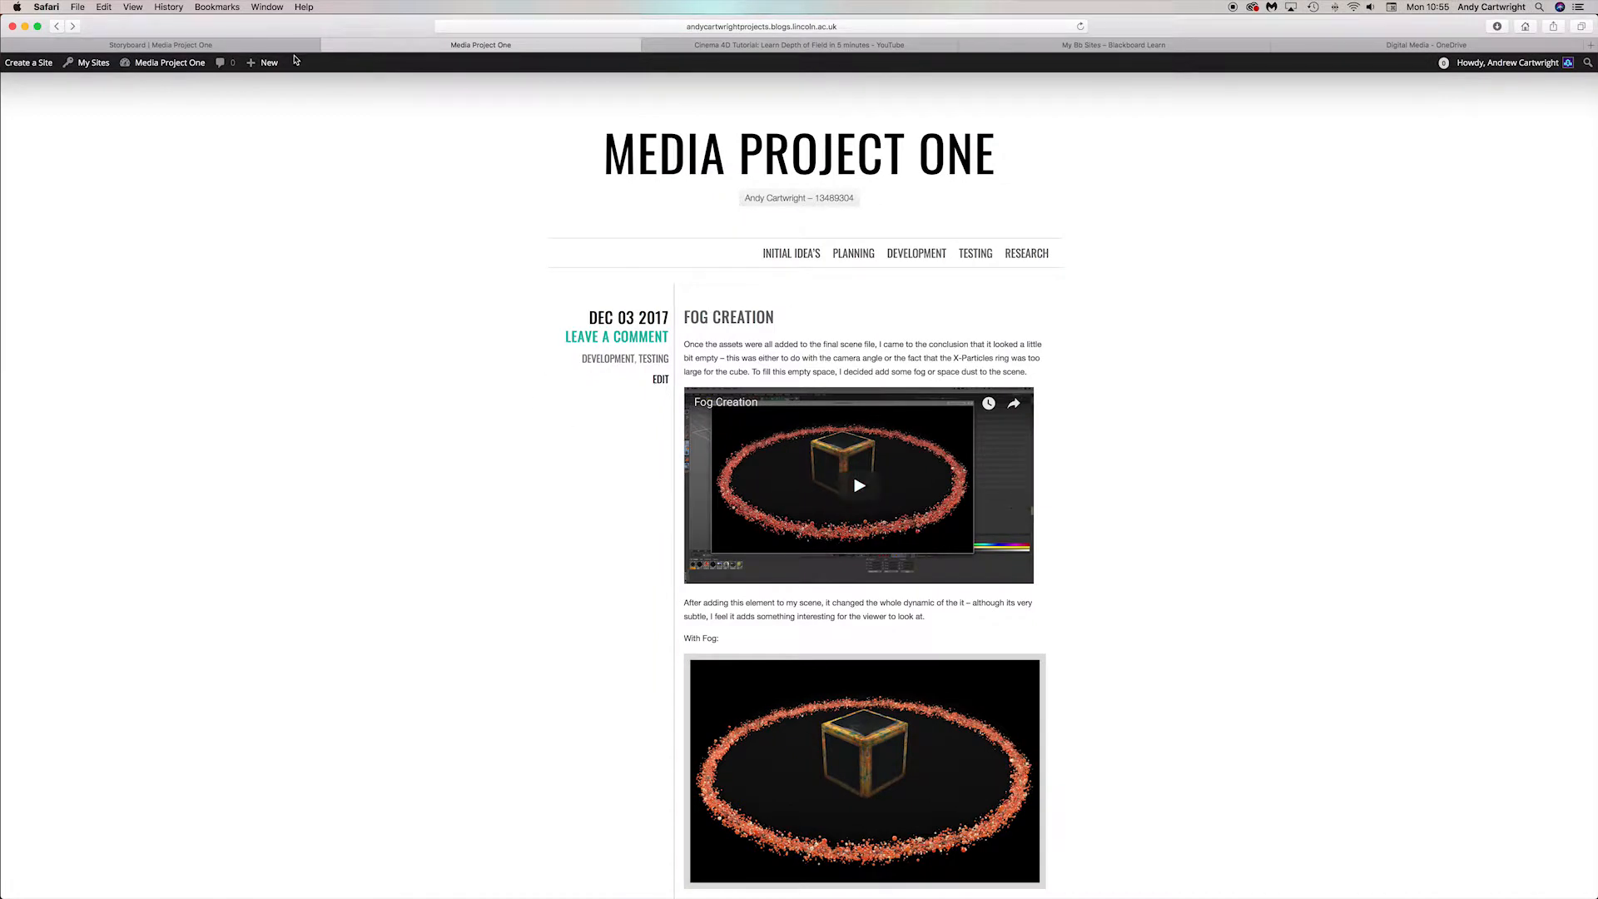
# Switch to Safari, read through the Storyboard page of the Media Project One blog, and return to Cinema 4D.
pyautogui.click(275, 44)
pyautogui.scroll(-1, 691, 533)
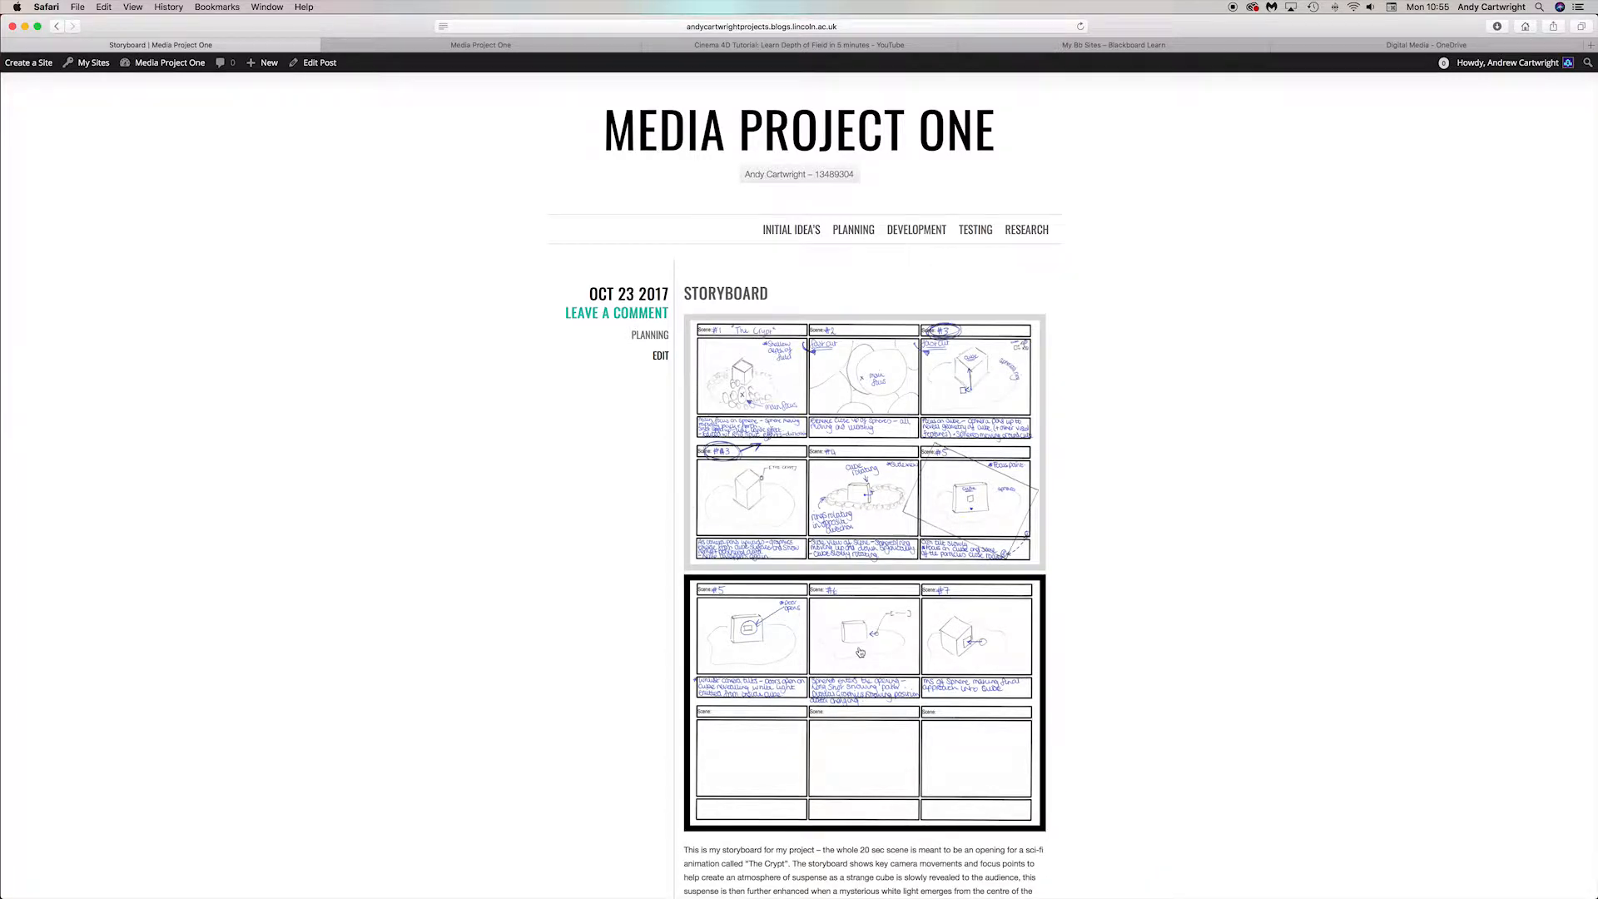
pyautogui.scroll(-1, 823, 624)
pyautogui.scroll(-3, 820, 621)
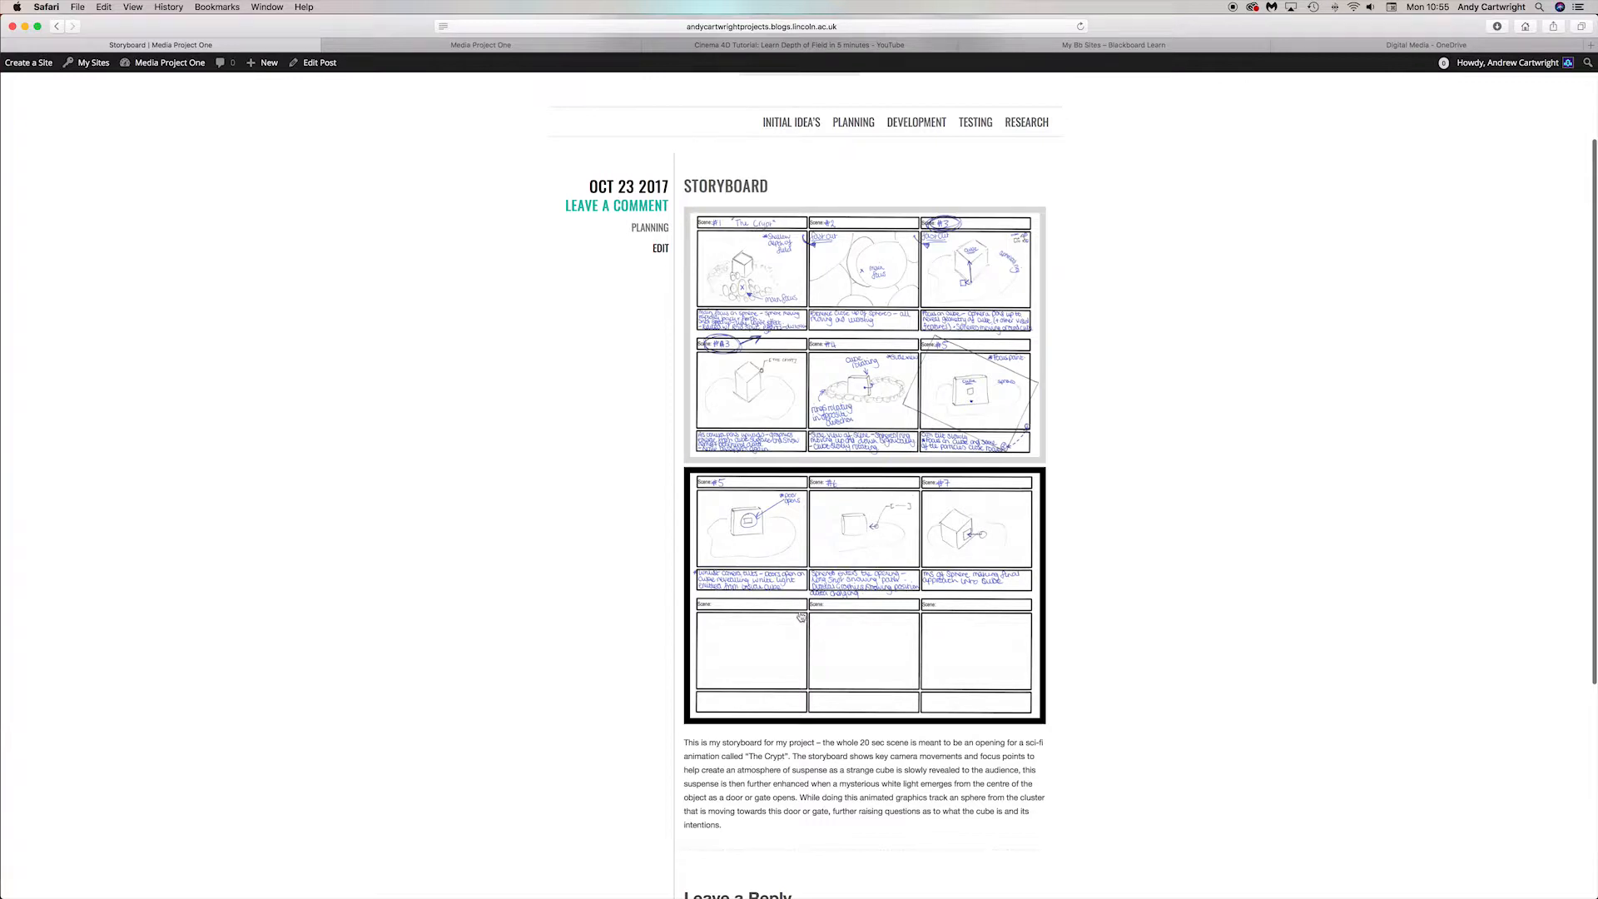
pyautogui.hotkey('ctrl', 'Right')
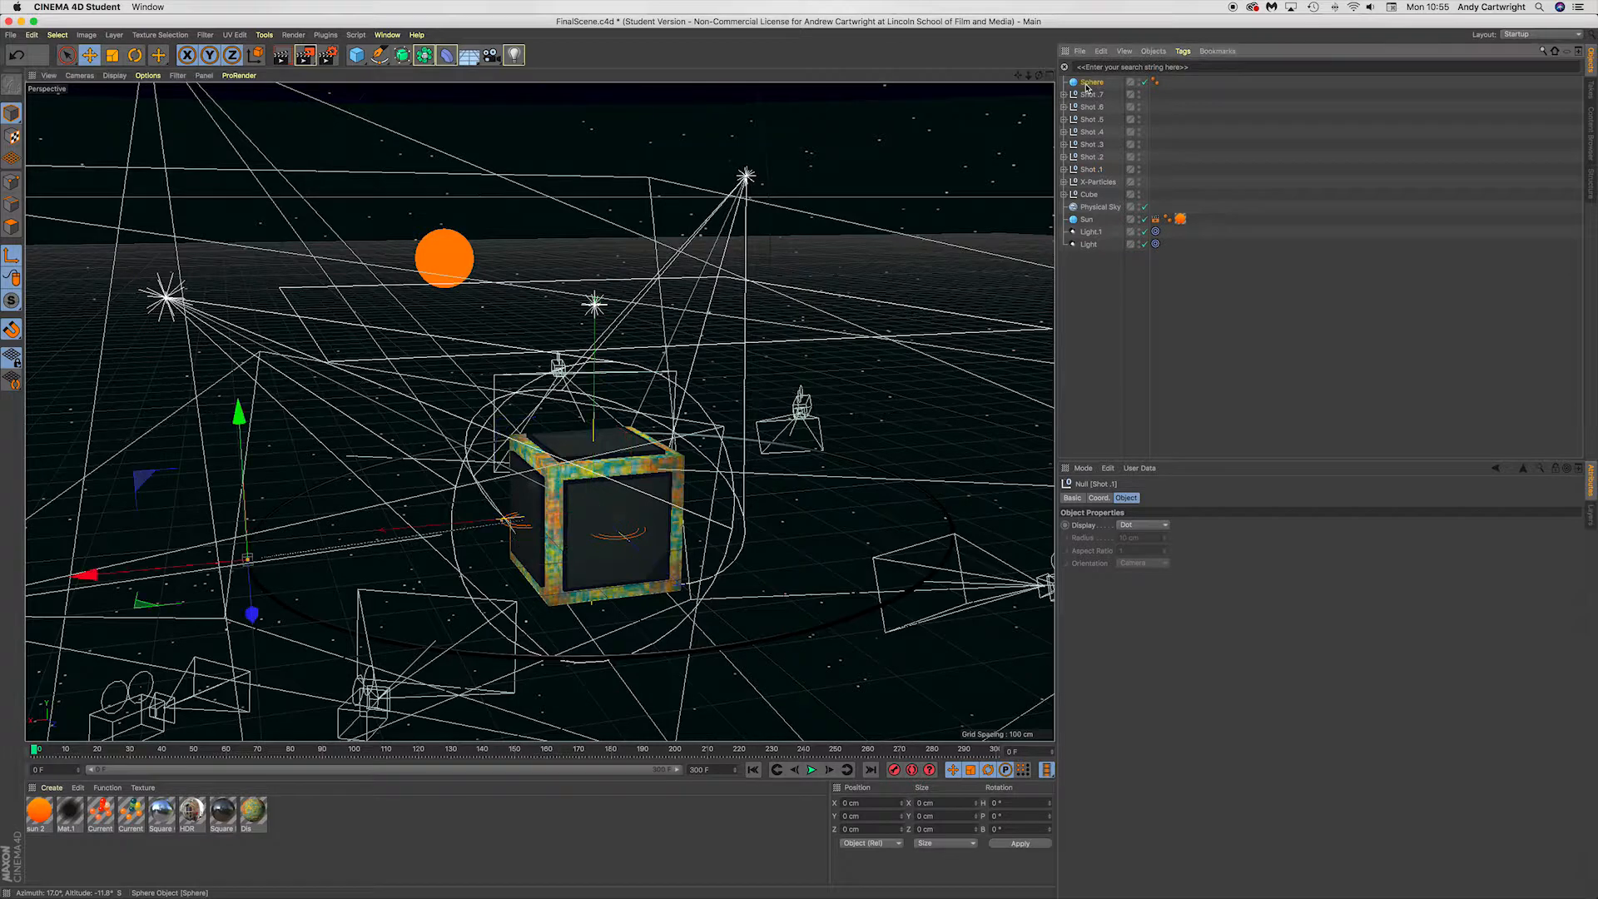
pyautogui.hotkey('ctrl', 'Left')
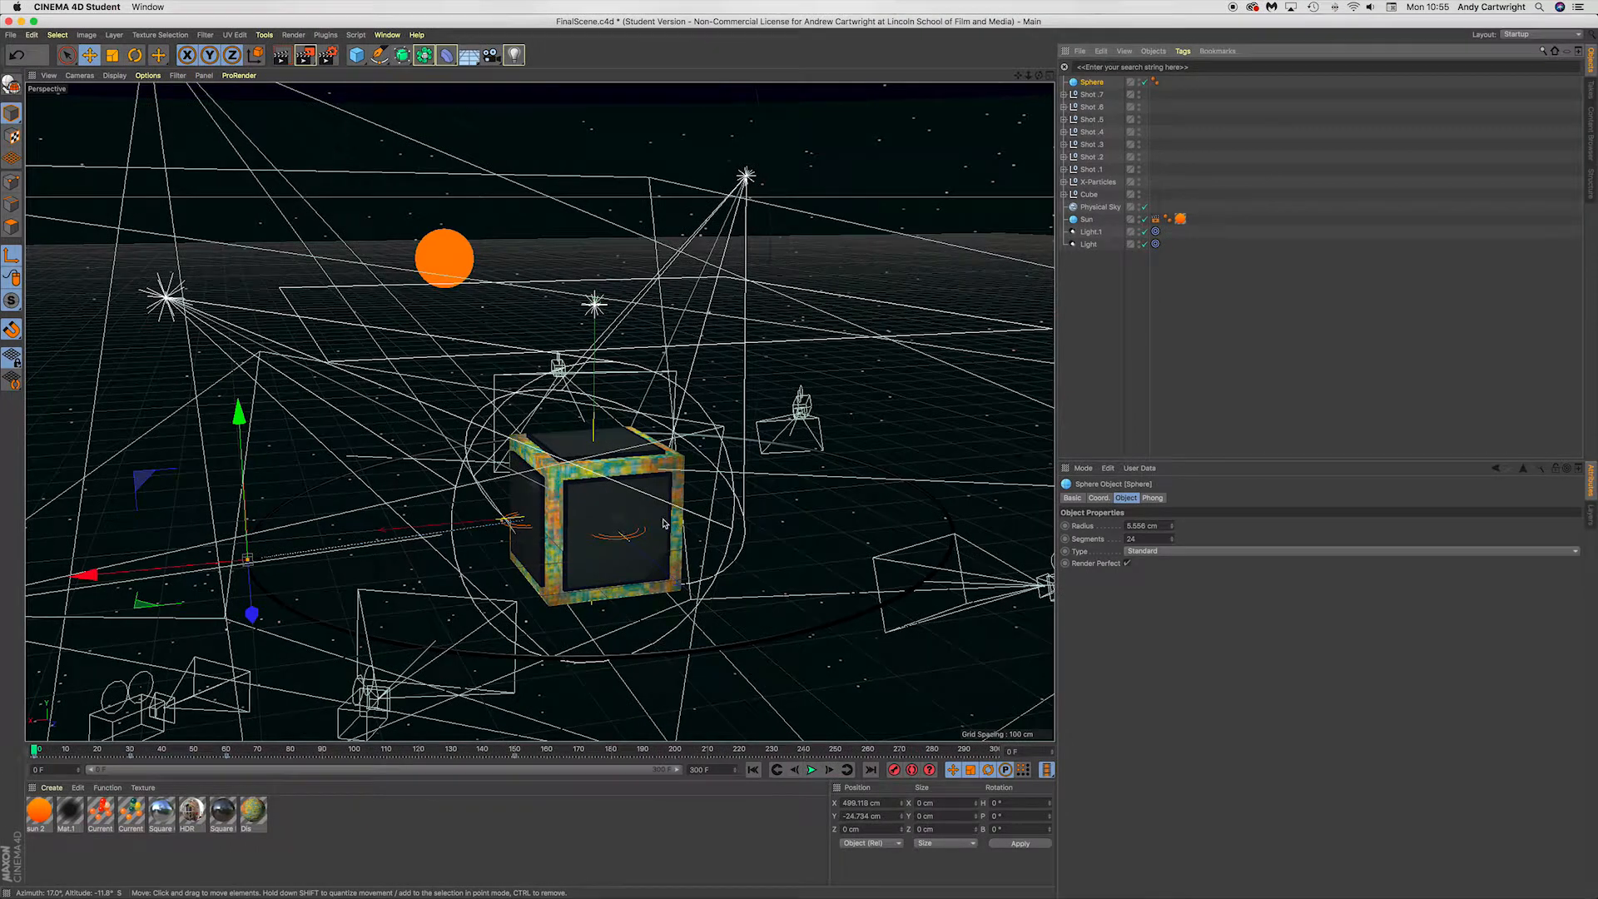
# Hide the Shot .1 to Shot .7 nulls so their cameras no longer clutter the viewport.
pyautogui.click(1138, 94)
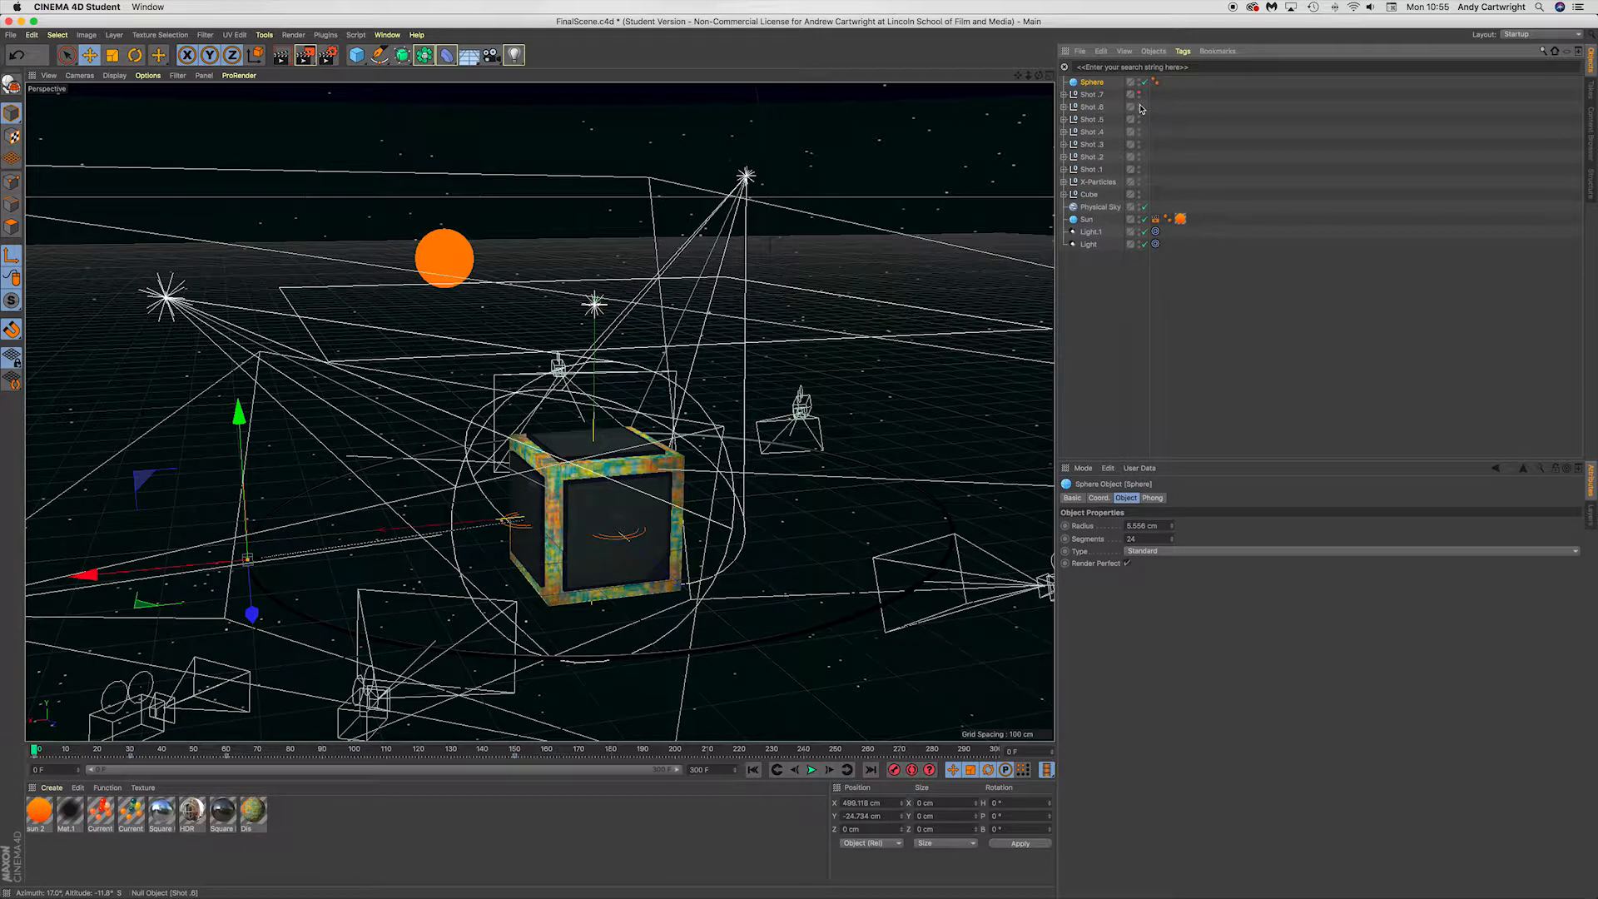
pyautogui.click(1138, 119)
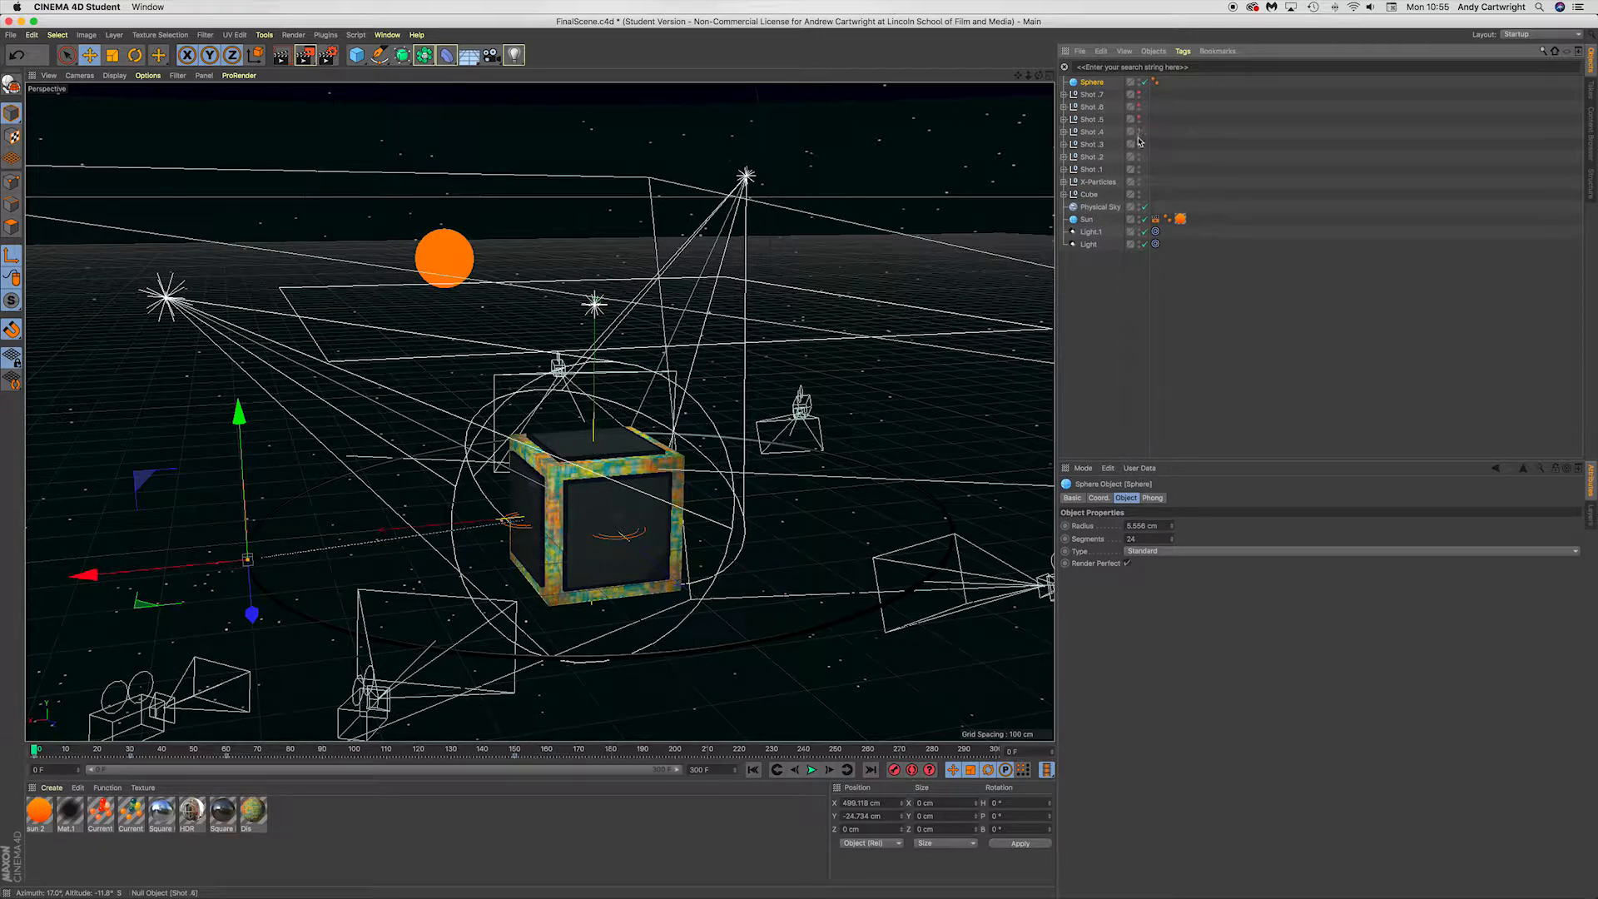
pyautogui.click(1138, 131)
pyautogui.click(1139, 144)
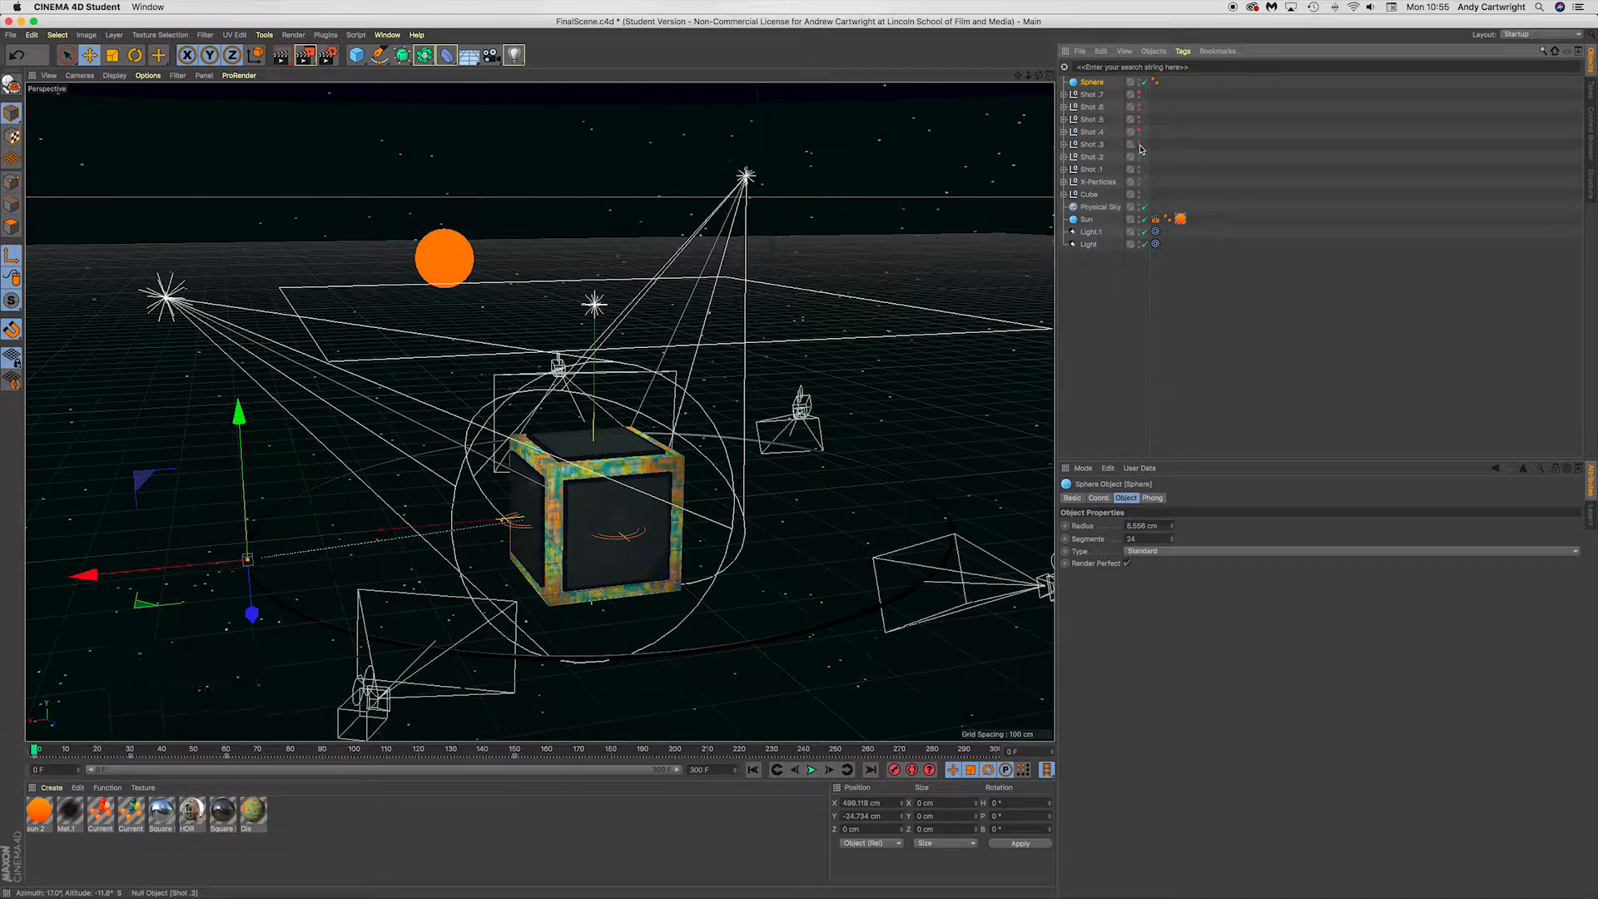
pyautogui.click(1139, 157)
pyautogui.click(1139, 169)
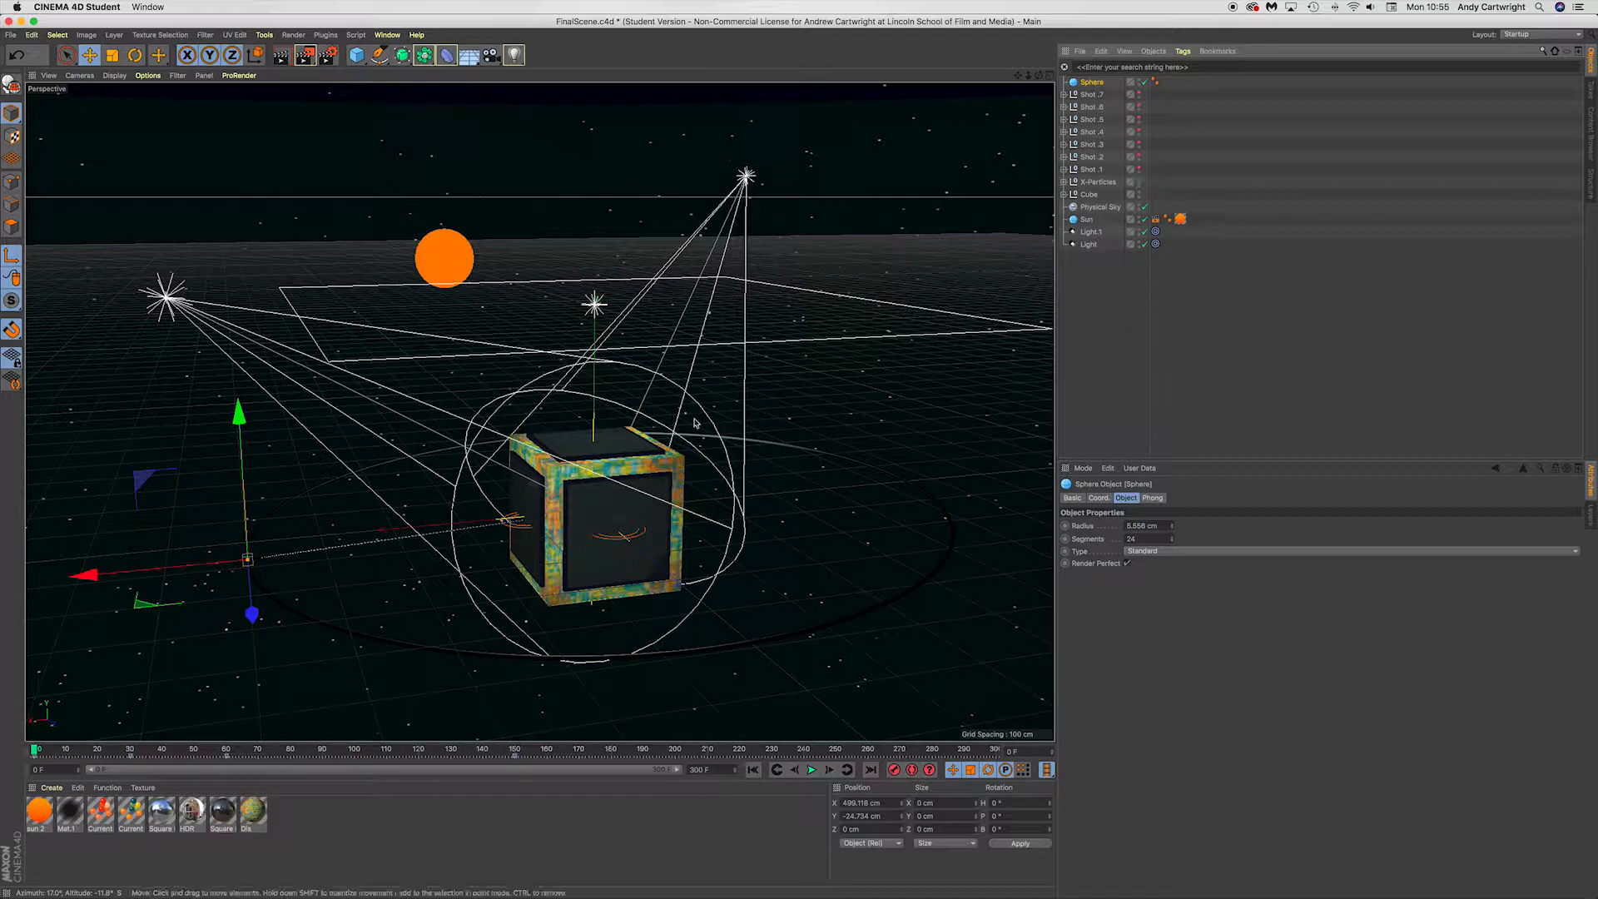
# Frame the small sphere and the cube closely and play the animation to watch the sphere's movement.
pyautogui.scroll(6, 250, 556)
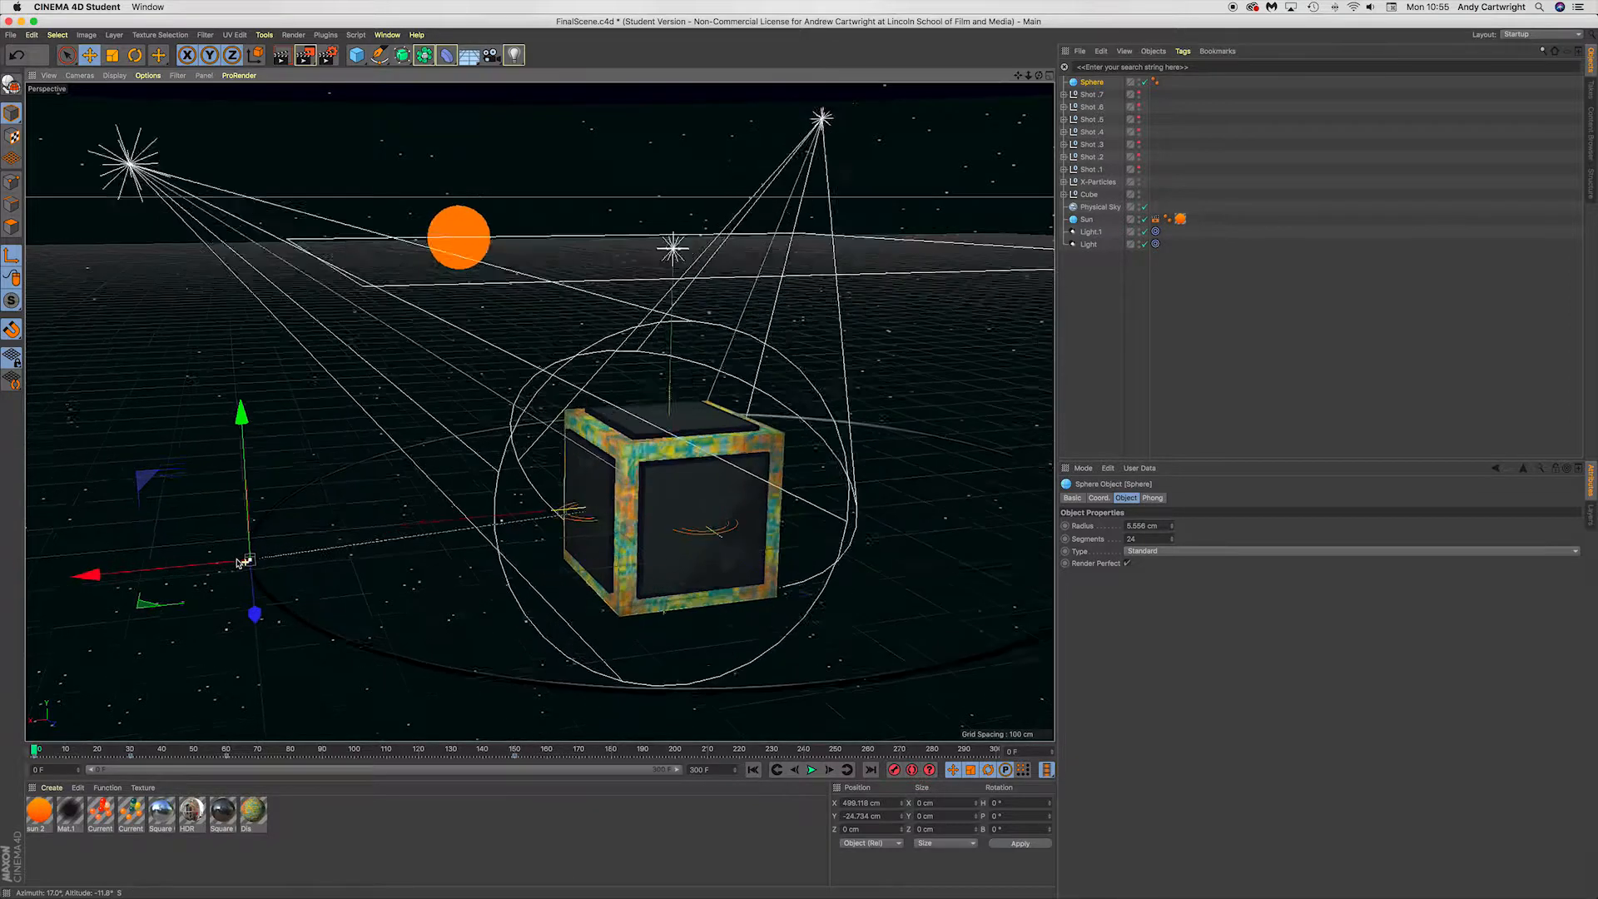
pyautogui.scroll(3, 245, 543)
pyautogui.keyDown('alt'); pyautogui.moveTo(253, 546); pyautogui.dragTo(332, 546, button='middle'); pyautogui.keyUp('alt')
pyautogui.keyDown('alt'); pyautogui.moveTo(351, 554); pyautogui.dragTo(437, 566); pyautogui.keyUp('alt')
pyautogui.keyDown('alt'); pyautogui.moveTo(572, 517); pyautogui.dragTo(483, 556); pyautogui.keyUp('alt')
pyautogui.keyDown('alt'); pyautogui.moveTo(483, 556); pyautogui.dragTo(475, 541, button='middle'); pyautogui.keyUp('alt')
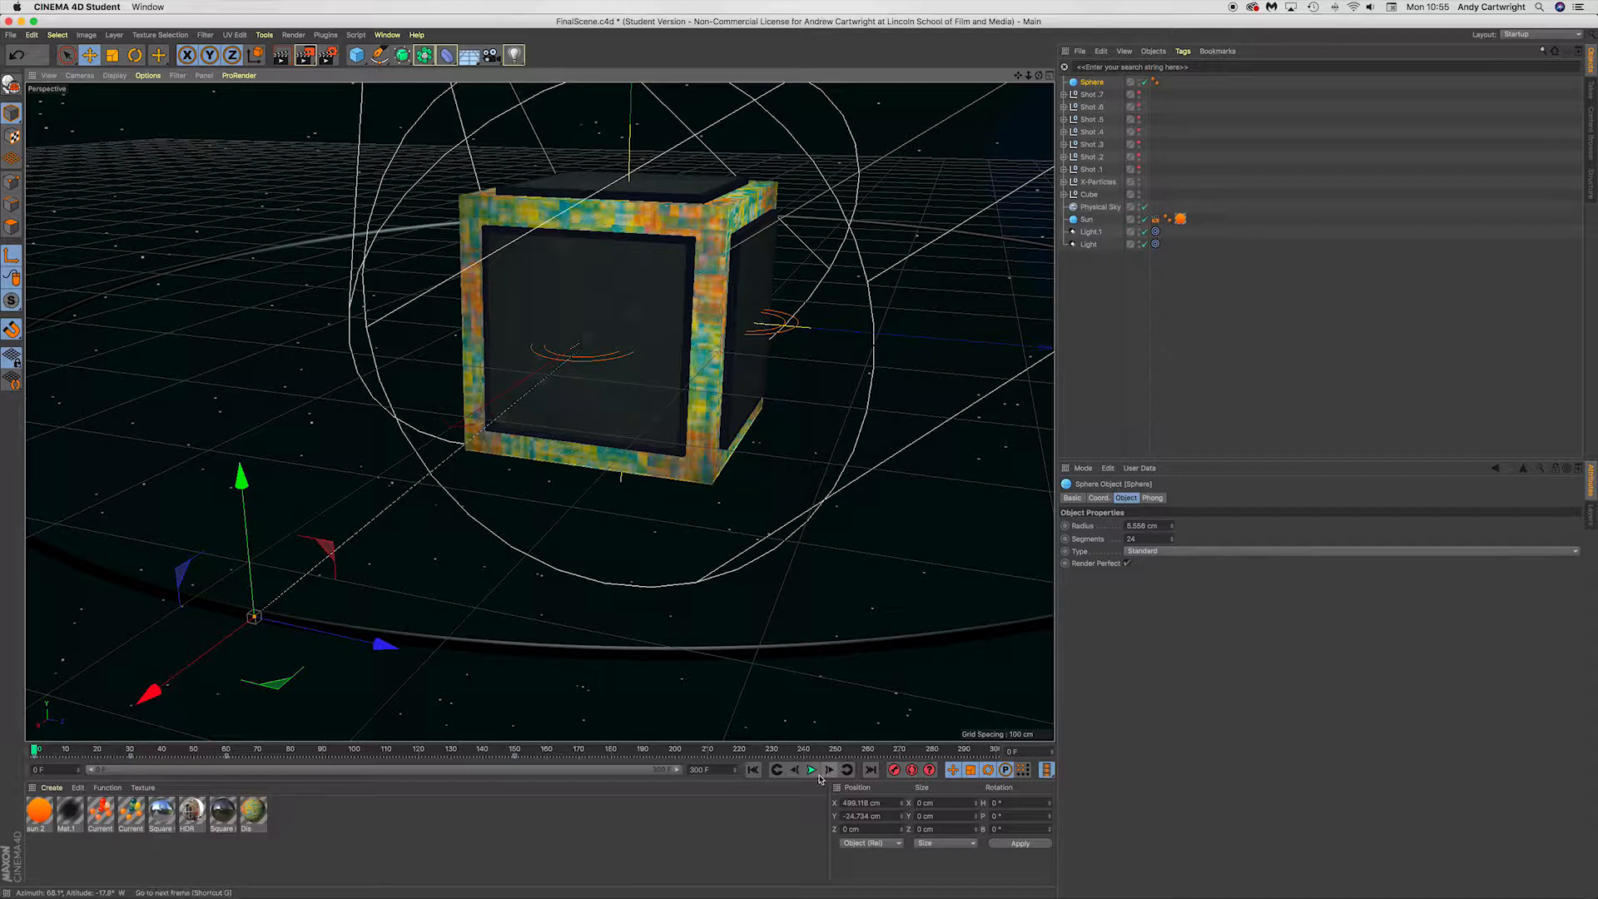
pyautogui.click(812, 770)
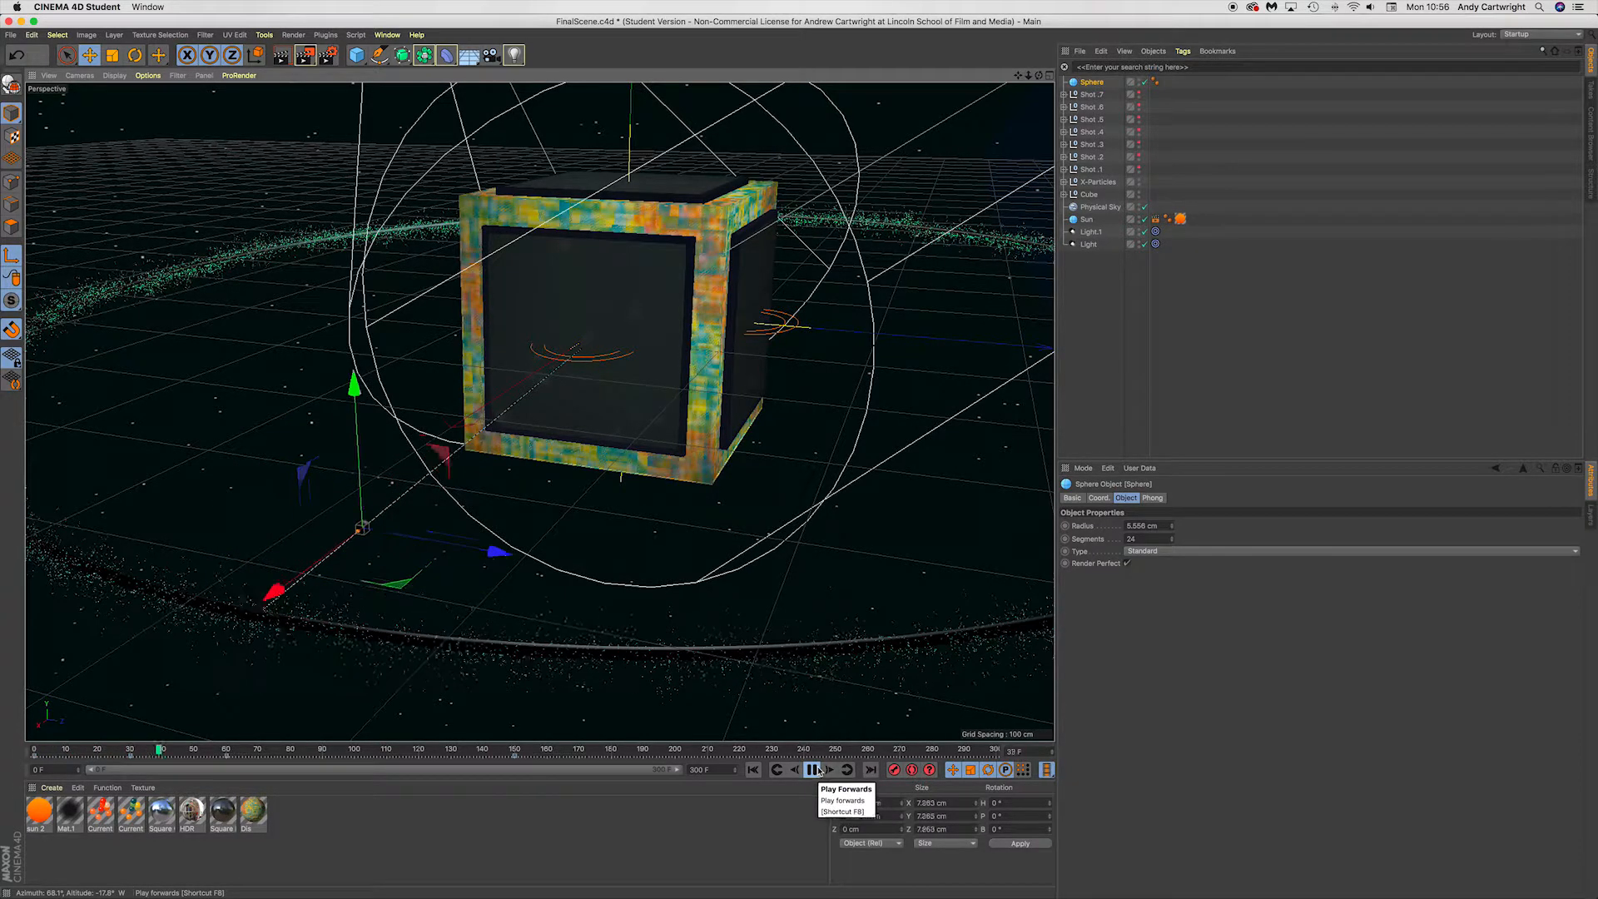
pyautogui.click(815, 769)
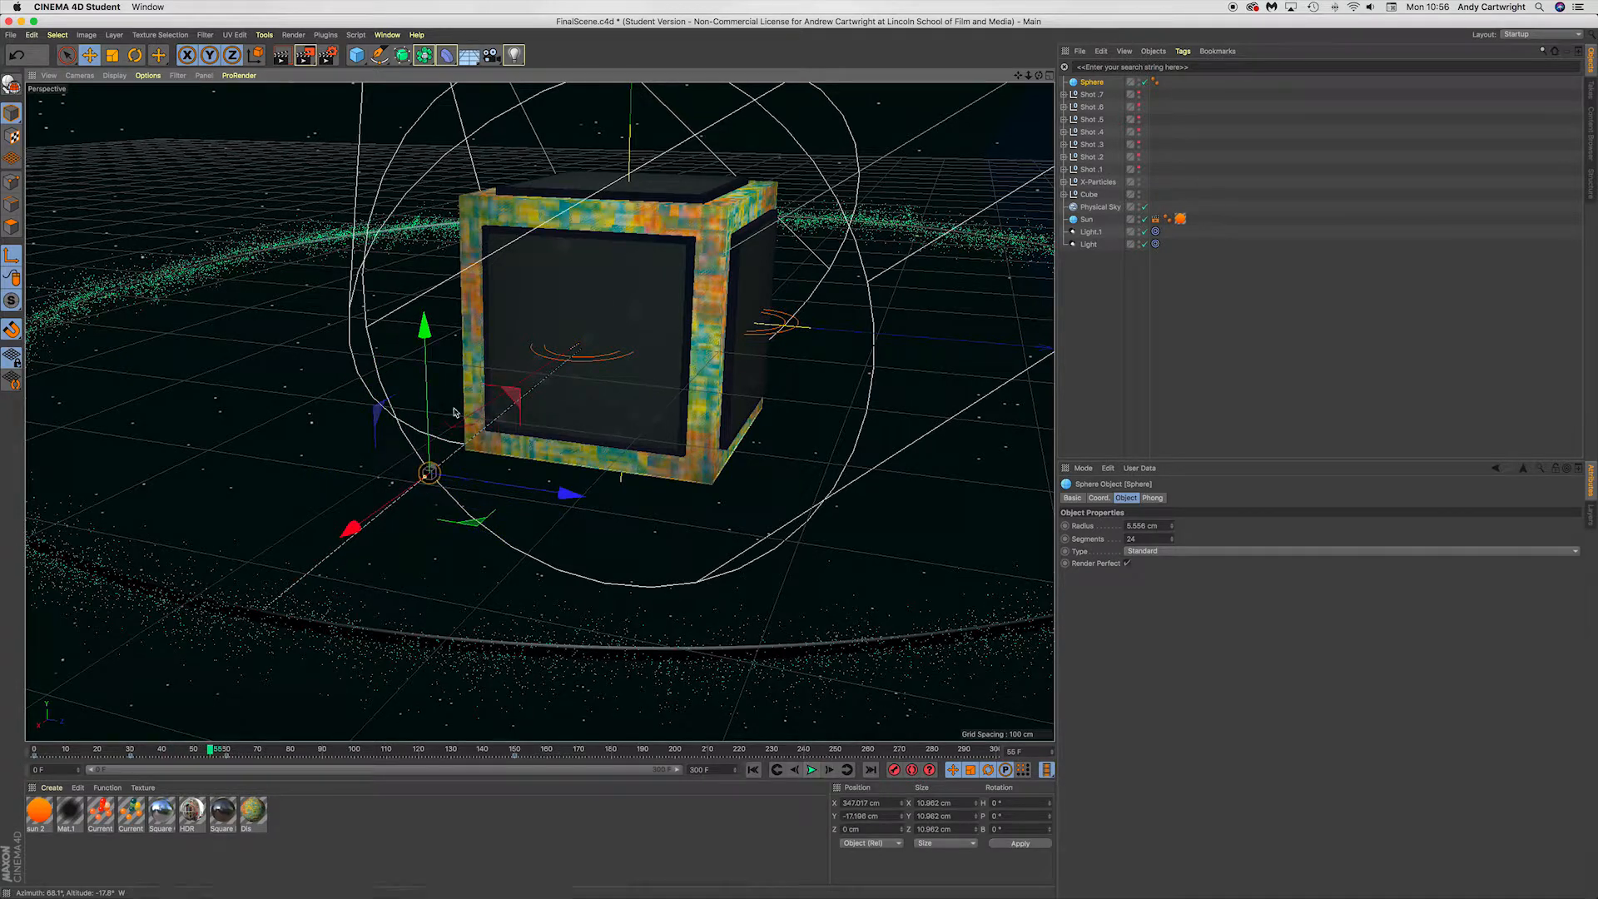
# Try the sun 2 material on the small sphere while playing its animation from the first frame, and remove the material again.
pyautogui.moveTo(34, 812); pyautogui.dragTo(429, 473)
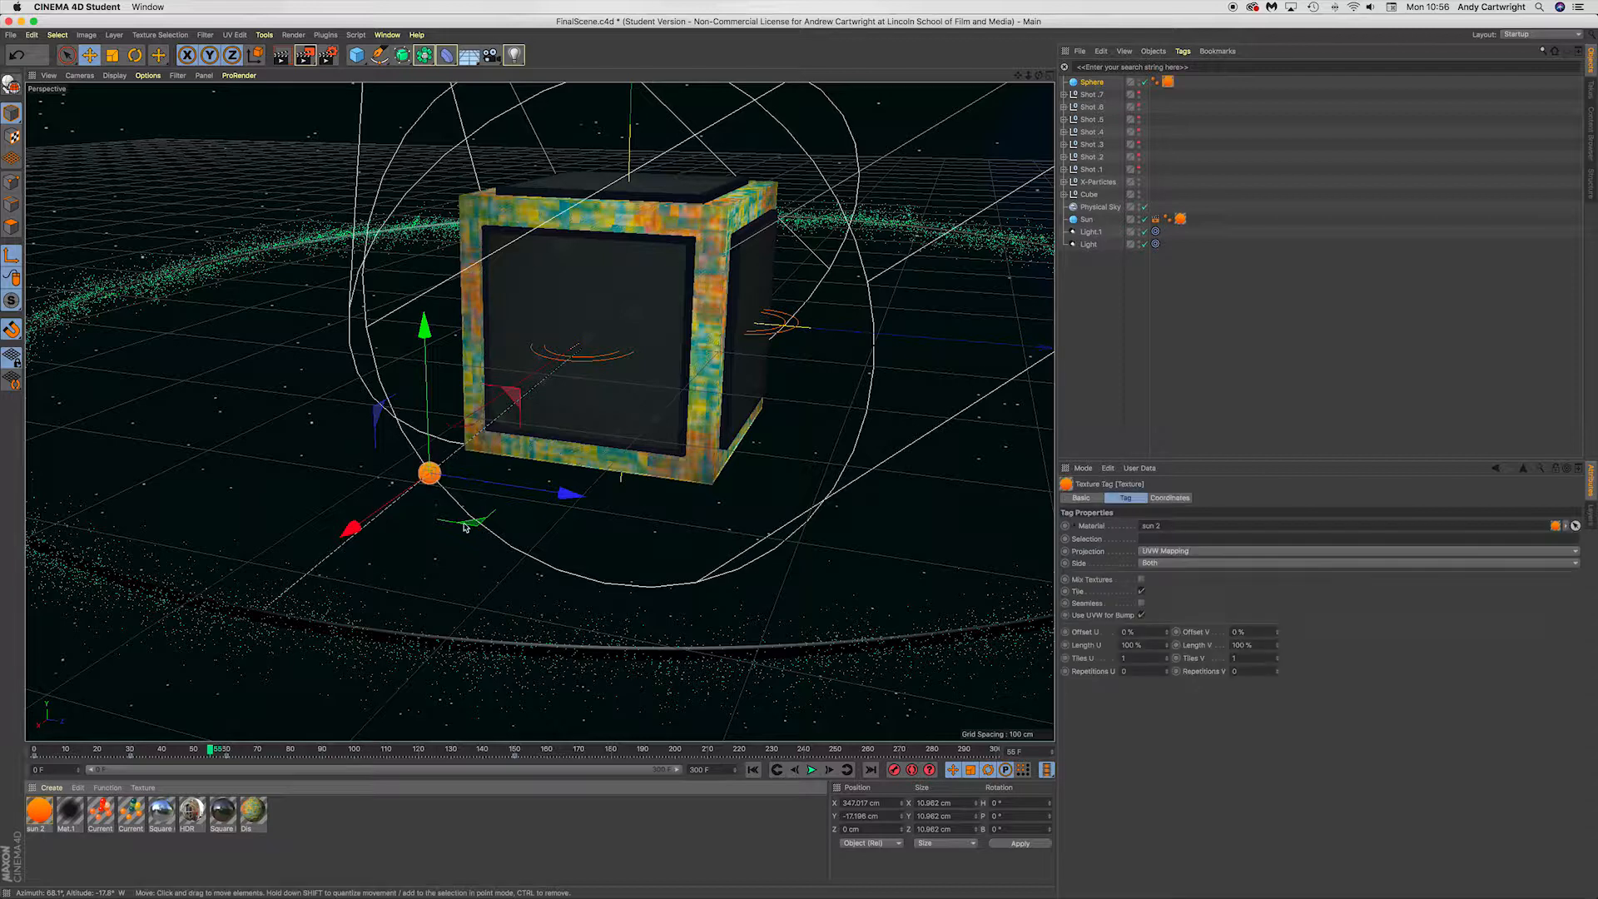
pyautogui.hotkey('shift', 'f')
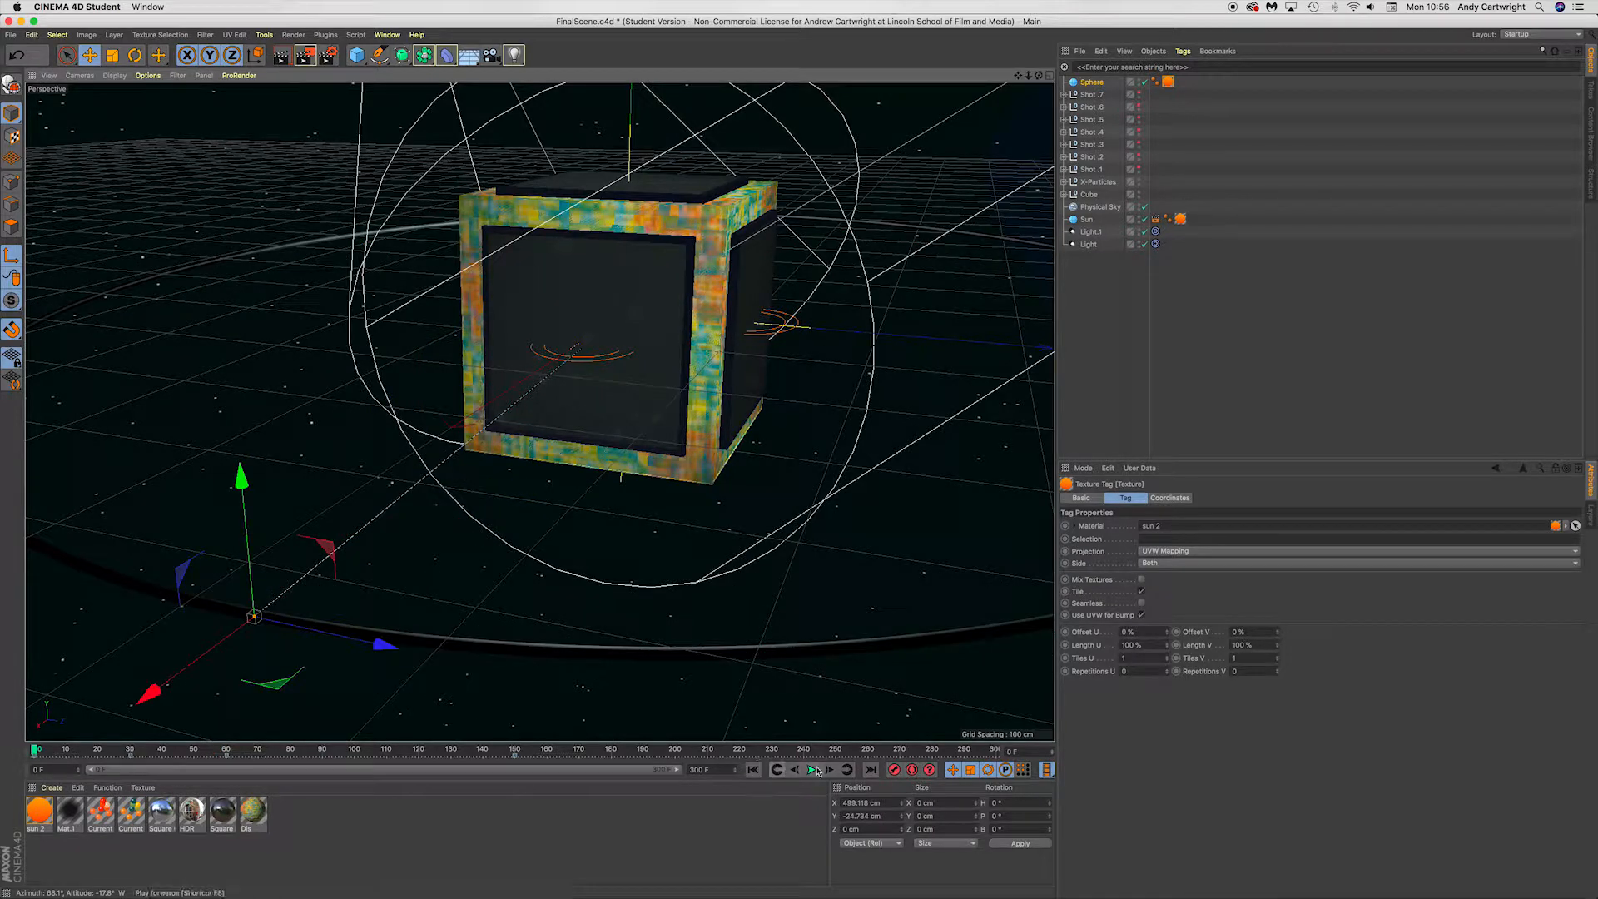
pyautogui.click(815, 770)
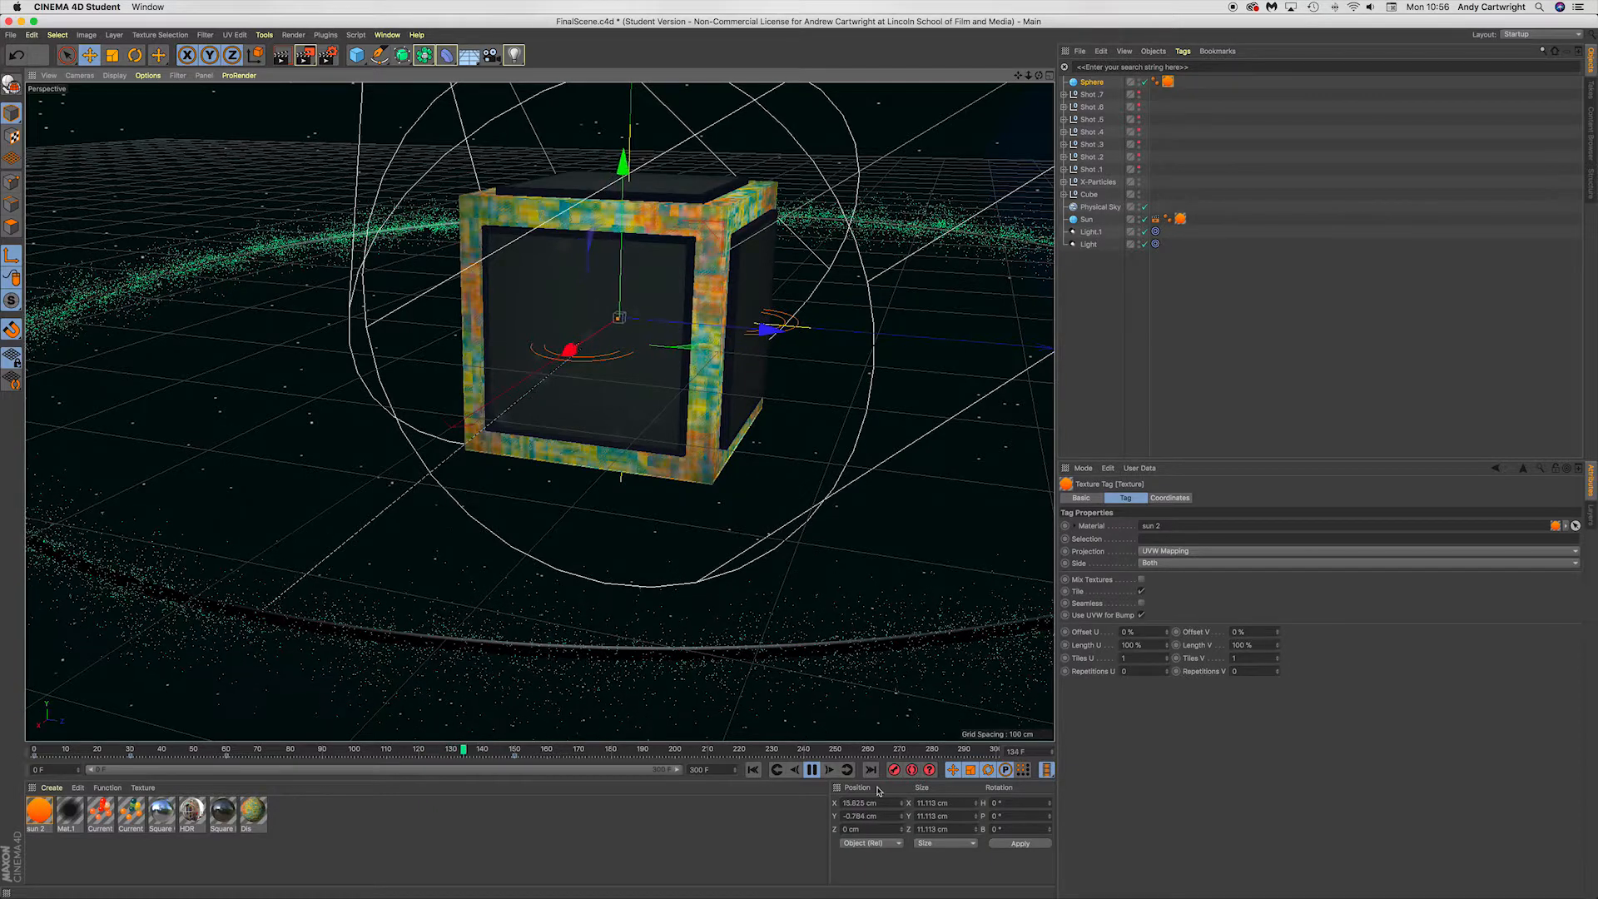
pyautogui.click(810, 770)
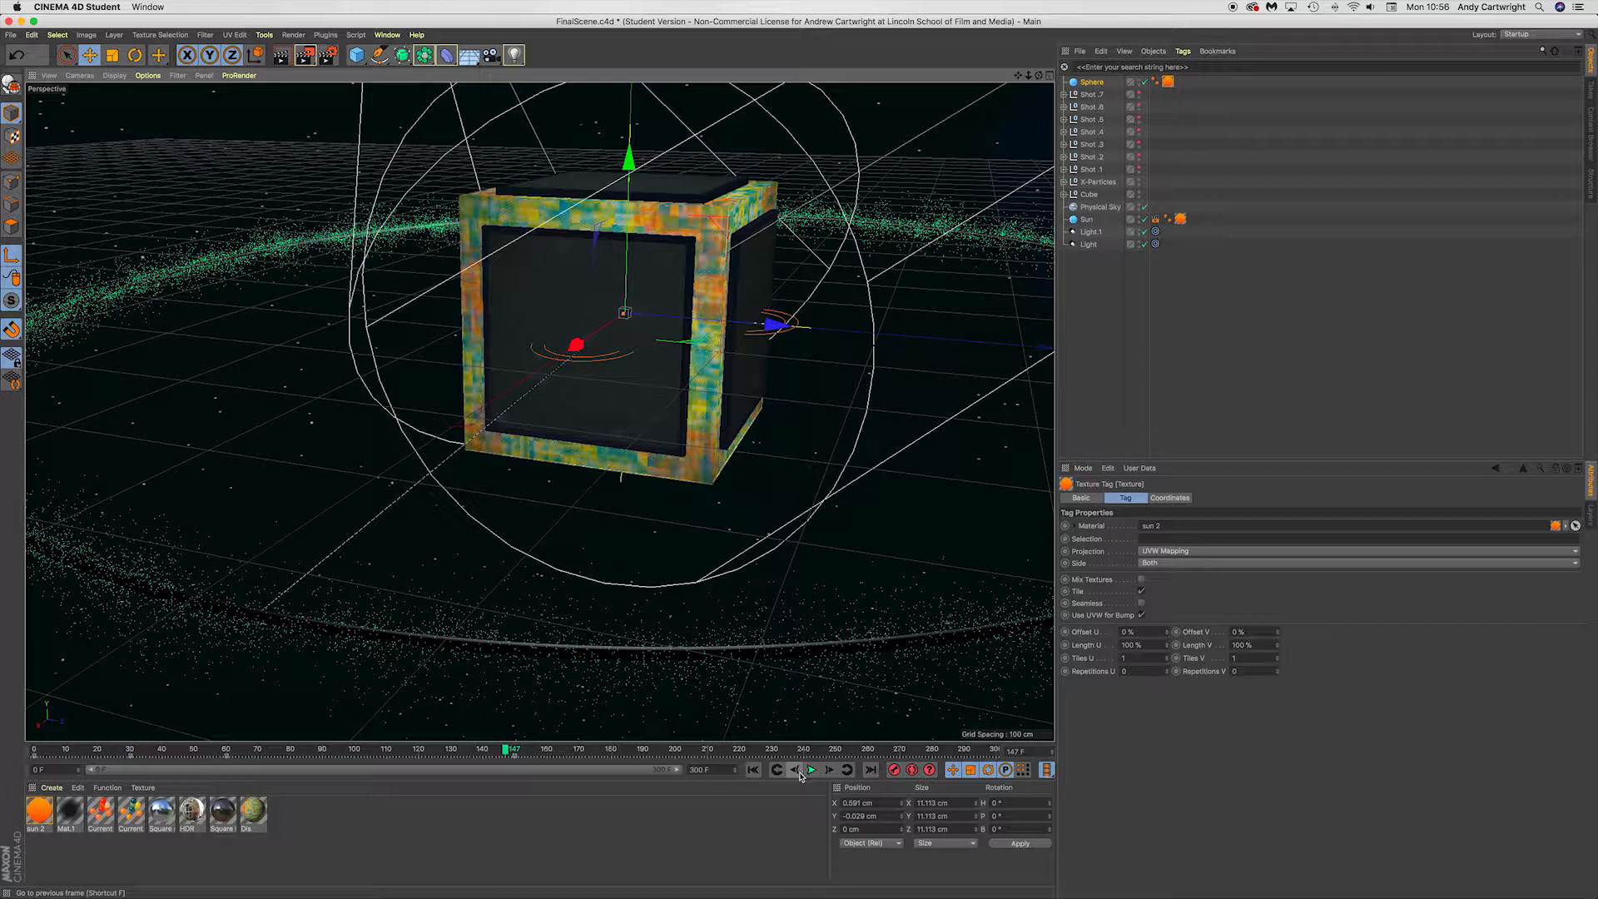
pyautogui.click(753, 771)
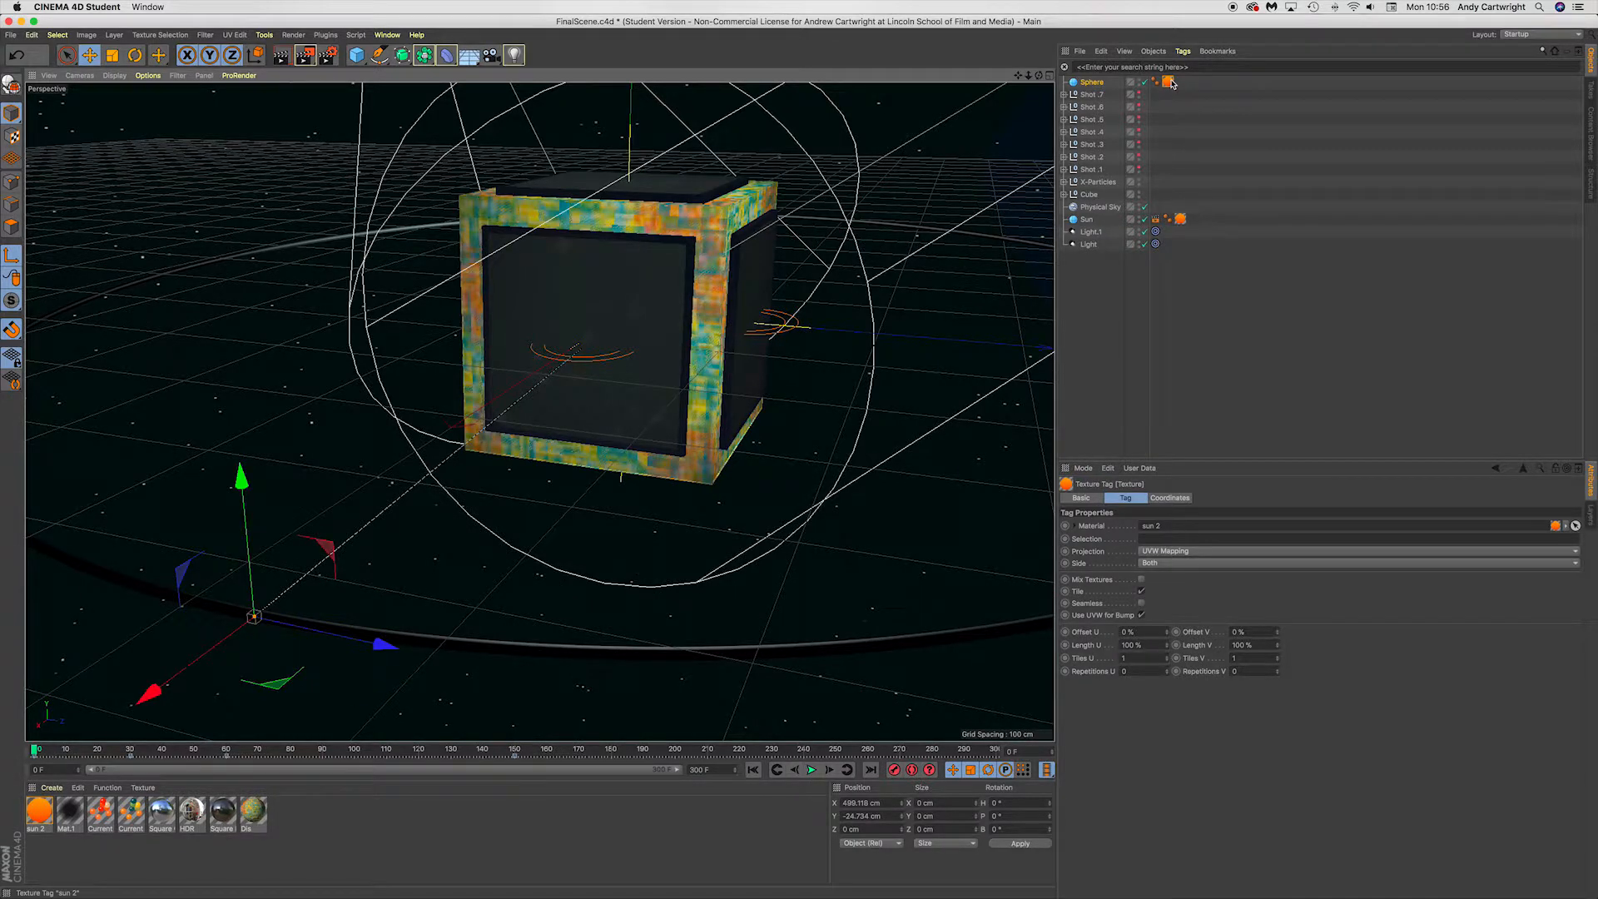
pyautogui.press('Delete')
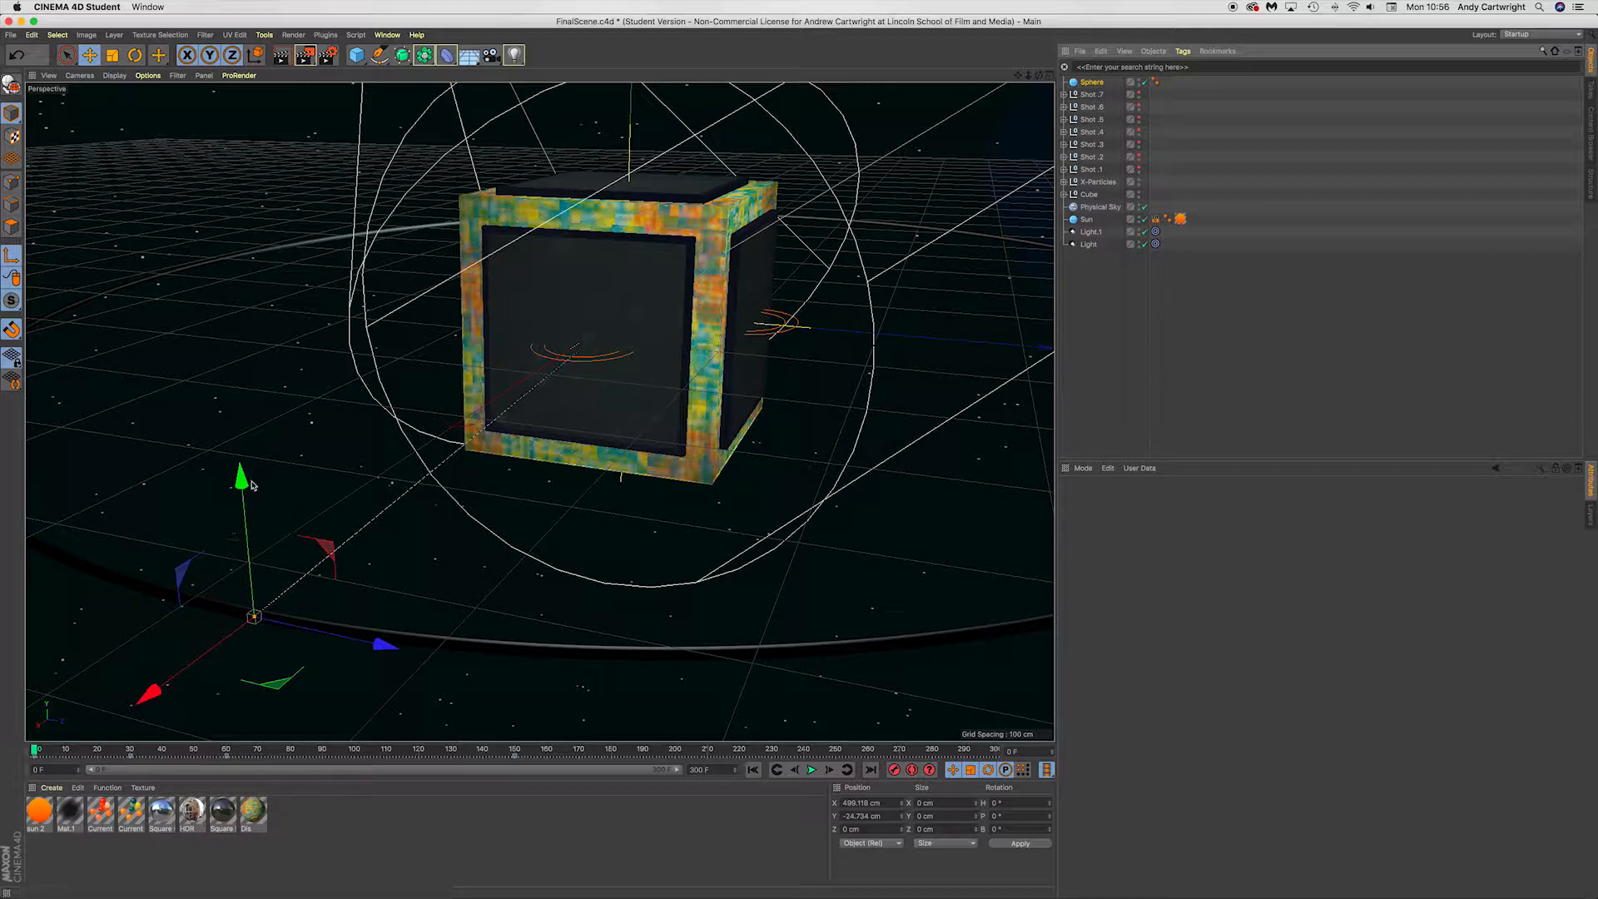
# Add a Boole object to the scene and delete it again.
pyautogui.moveTo(426, 58); pyautogui.dragTo(666, 89)
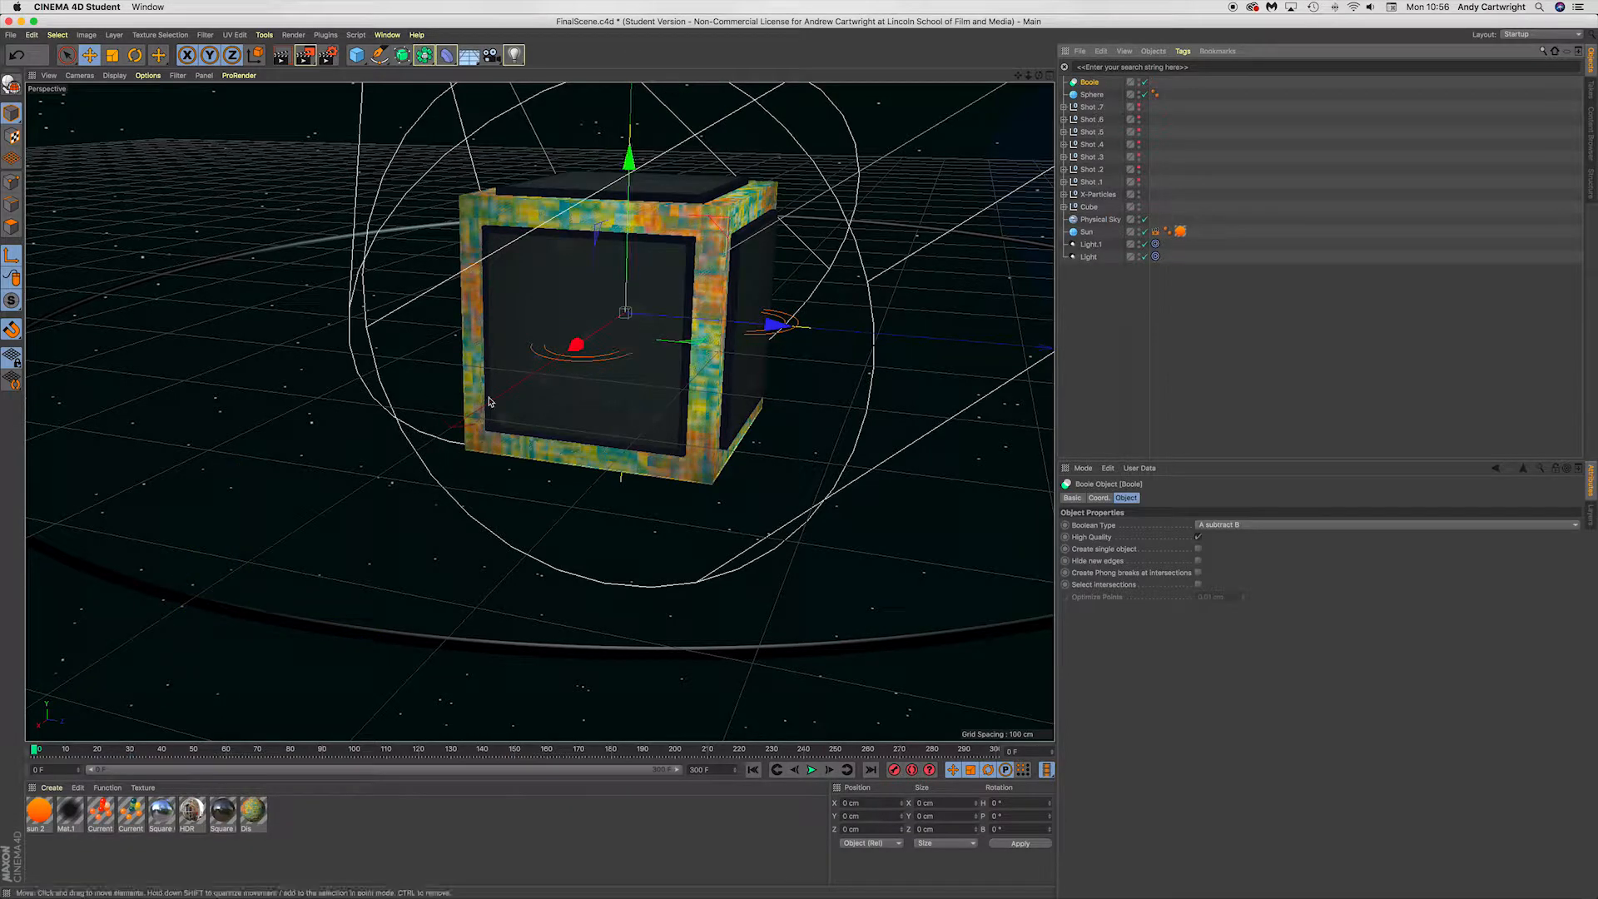
pyautogui.press('Delete')
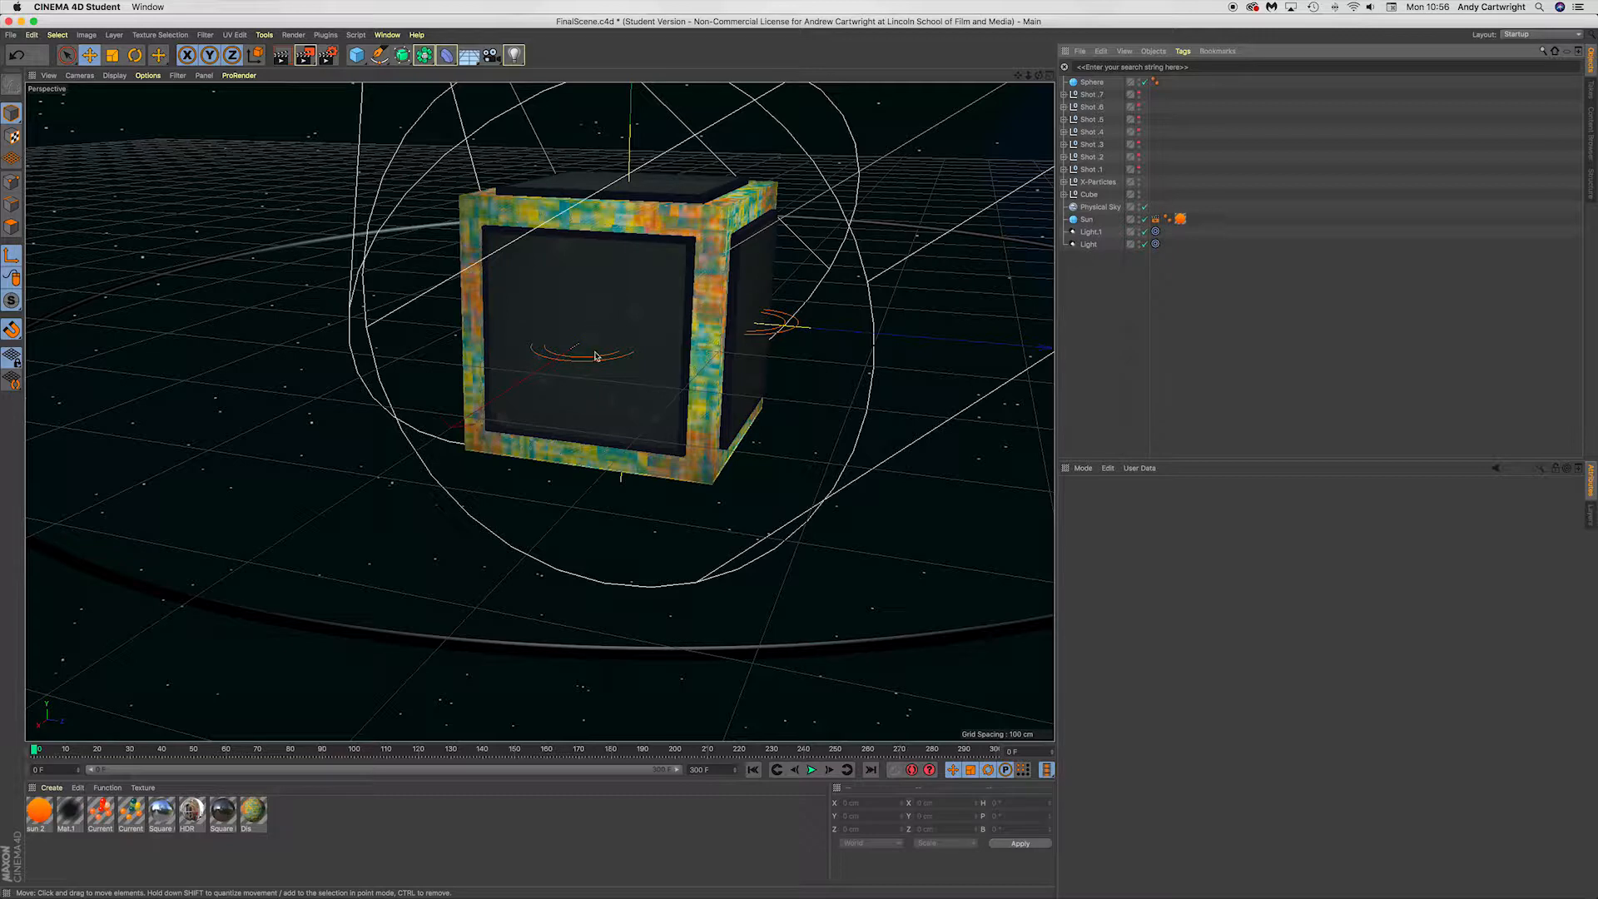
# Examine the cube's faces and the placement of the sun and lights around it from several angles.
pyautogui.moveTo(598, 344)
pyautogui.keyDown('alt'); pyautogui.mouseDown()
pyautogui.moveTo(652, 357)
pyautogui.moveTo(571, 358)
pyautogui.moveTo(593, 349)
pyautogui.mouseUp(); pyautogui.keyUp('alt')
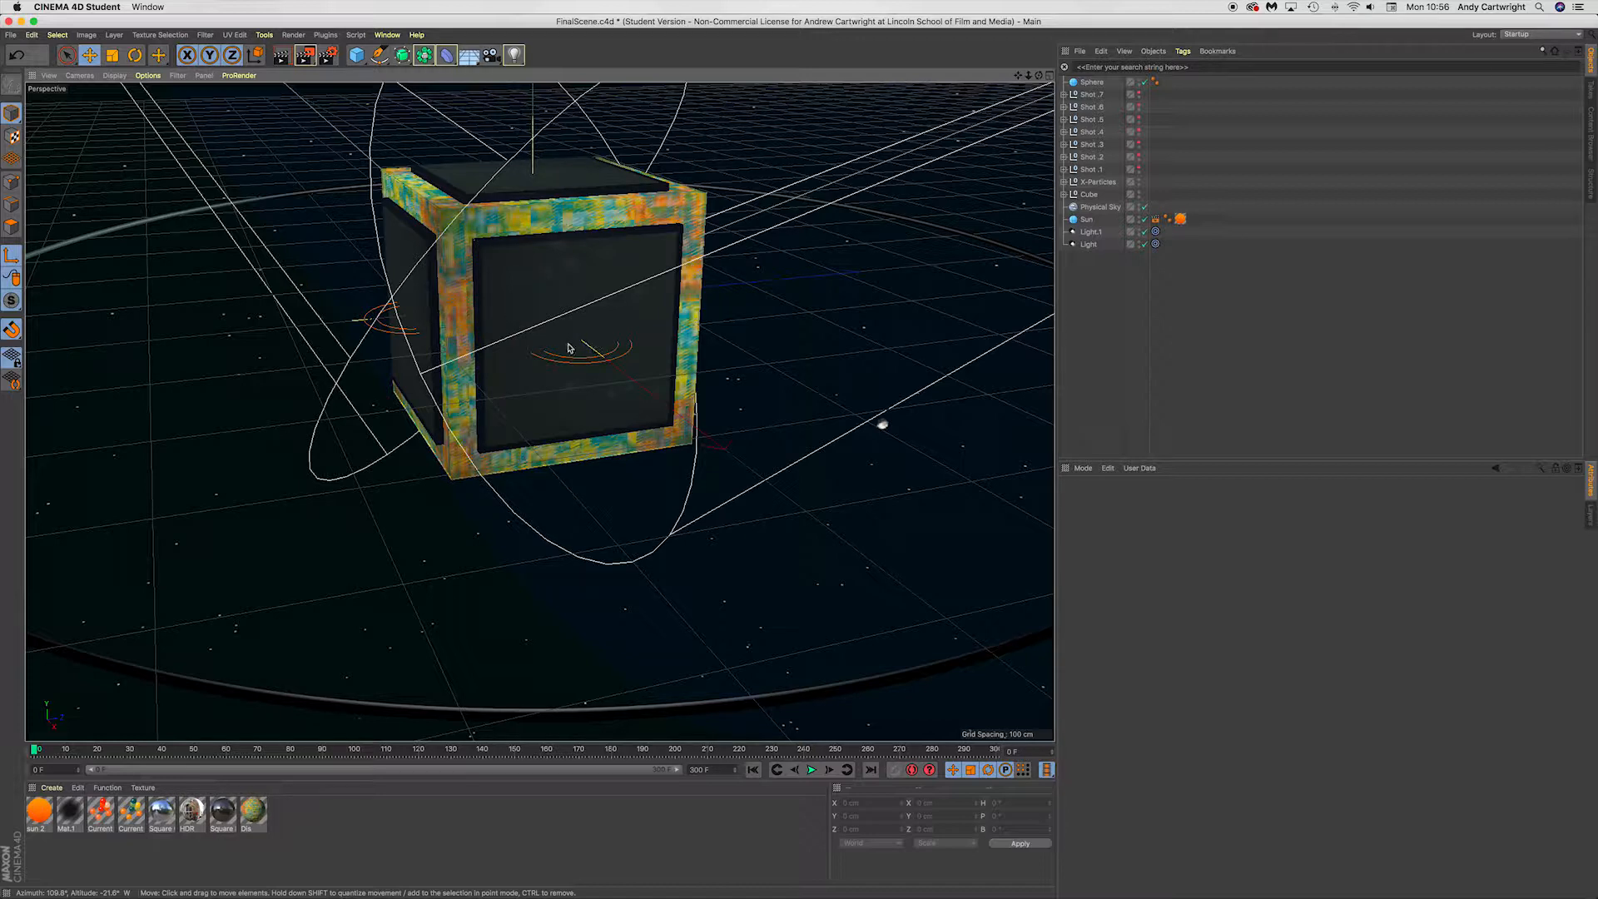
pyautogui.keyDown('alt'); pyautogui.moveTo(582, 343); pyautogui.dragTo(556, 337); pyautogui.keyUp('alt')
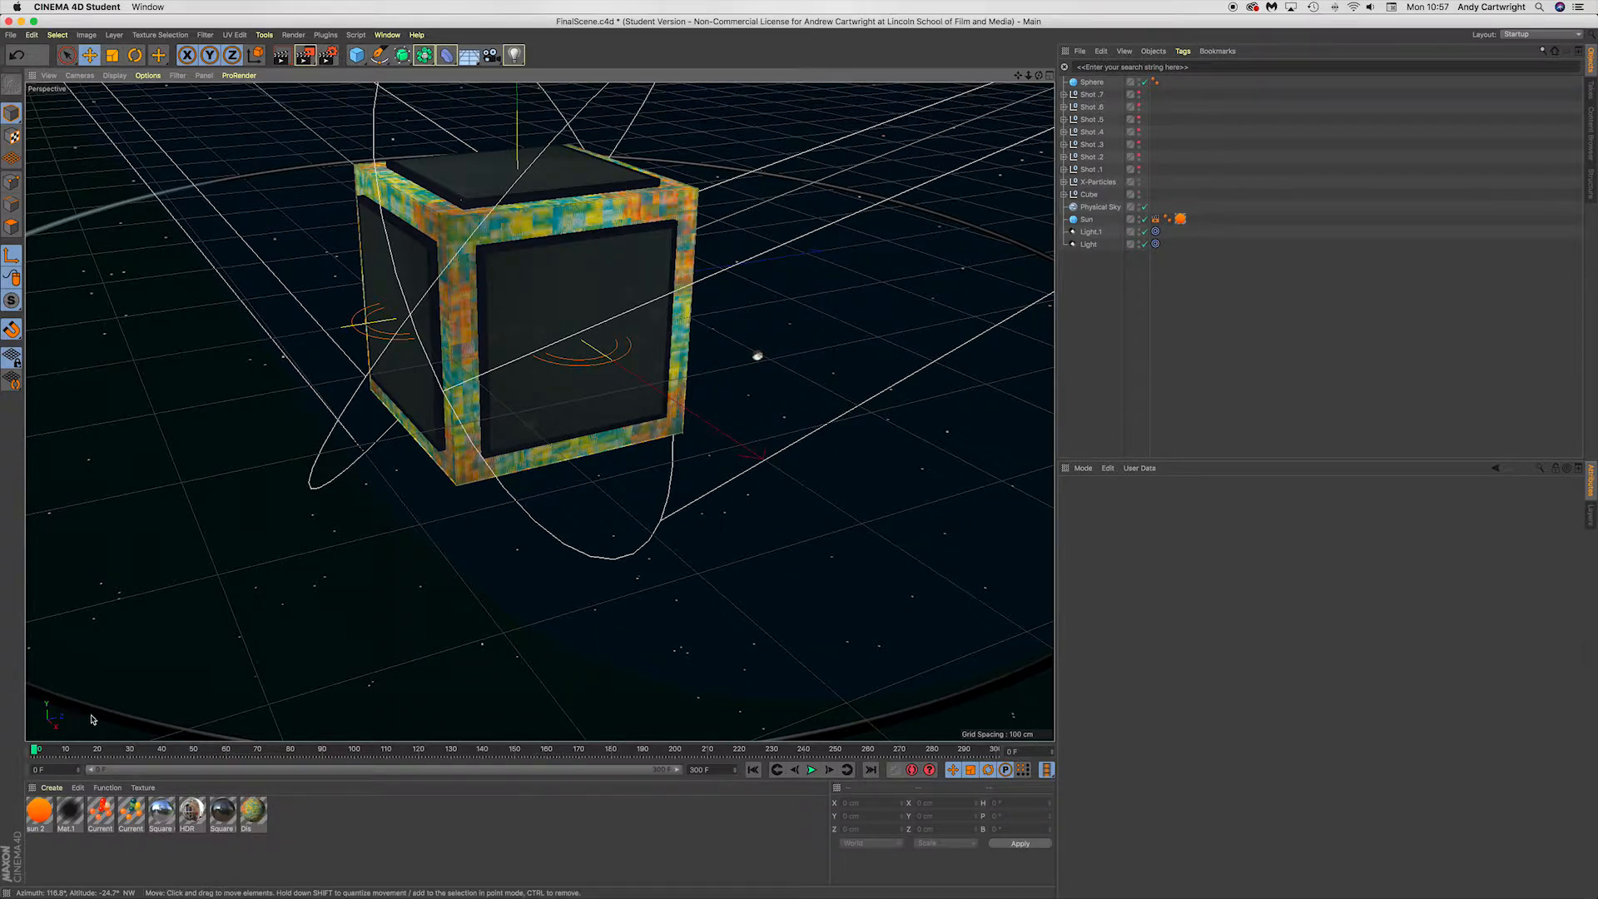
pyautogui.keyDown('alt'); pyautogui.moveTo(710, 433); pyautogui.dragTo(395, 336); pyautogui.keyUp('alt')
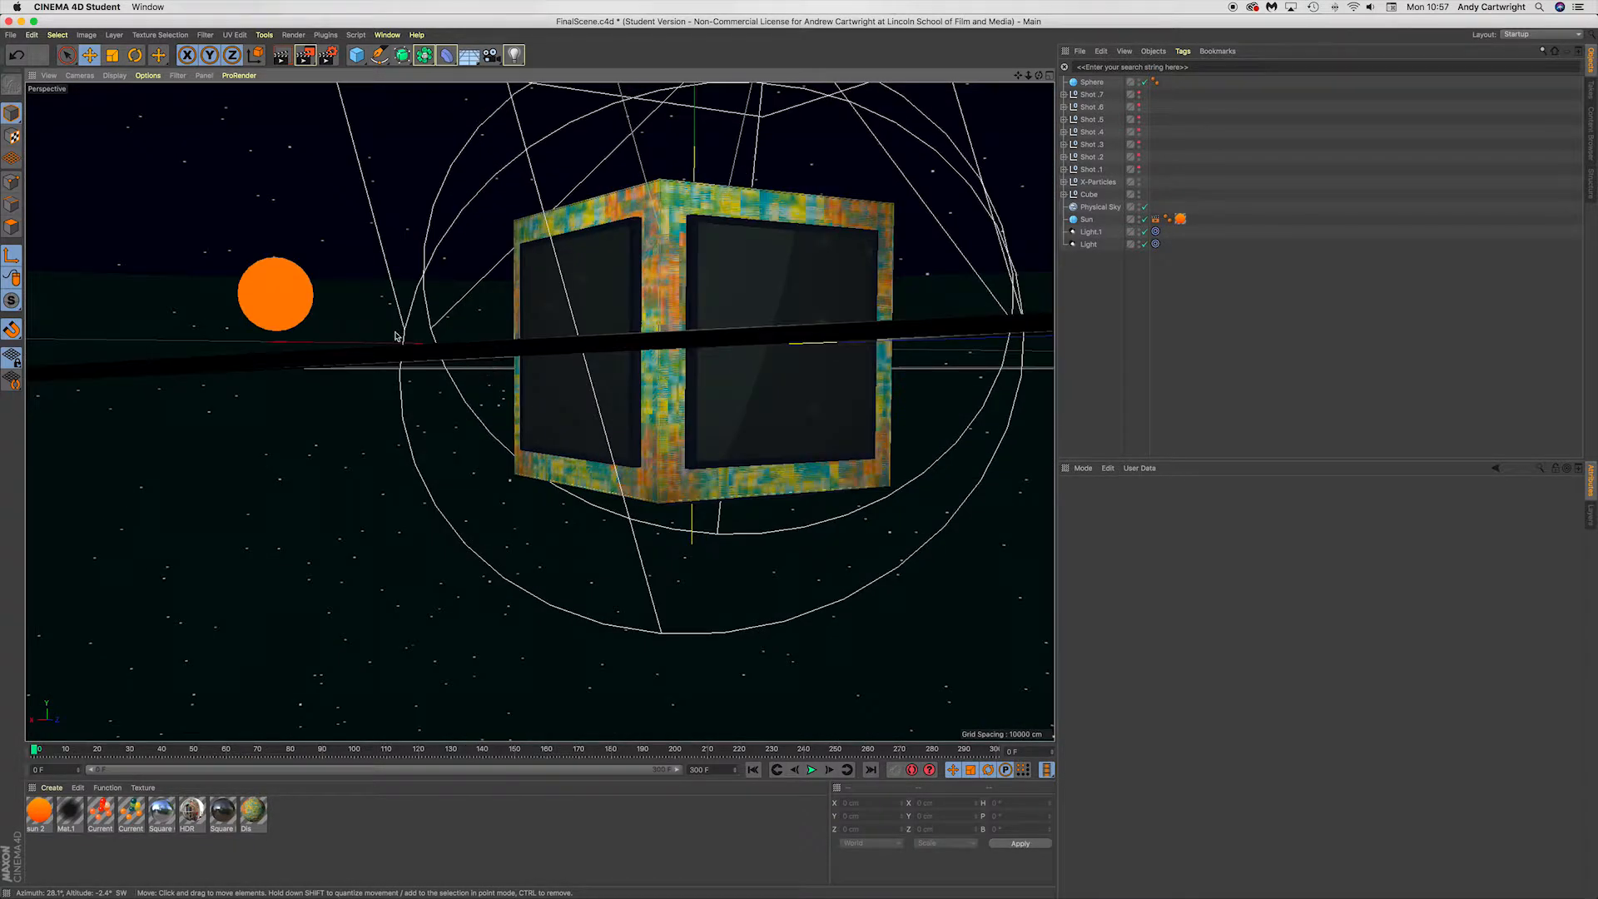
pyautogui.keyDown('alt'); pyautogui.moveTo(267, 277); pyautogui.dragTo(457, 354); pyautogui.keyUp('alt')
pyautogui.keyDown('alt'); pyautogui.moveTo(974, 266); pyautogui.dragTo(860, 312, button='middle'); pyautogui.keyUp('alt')
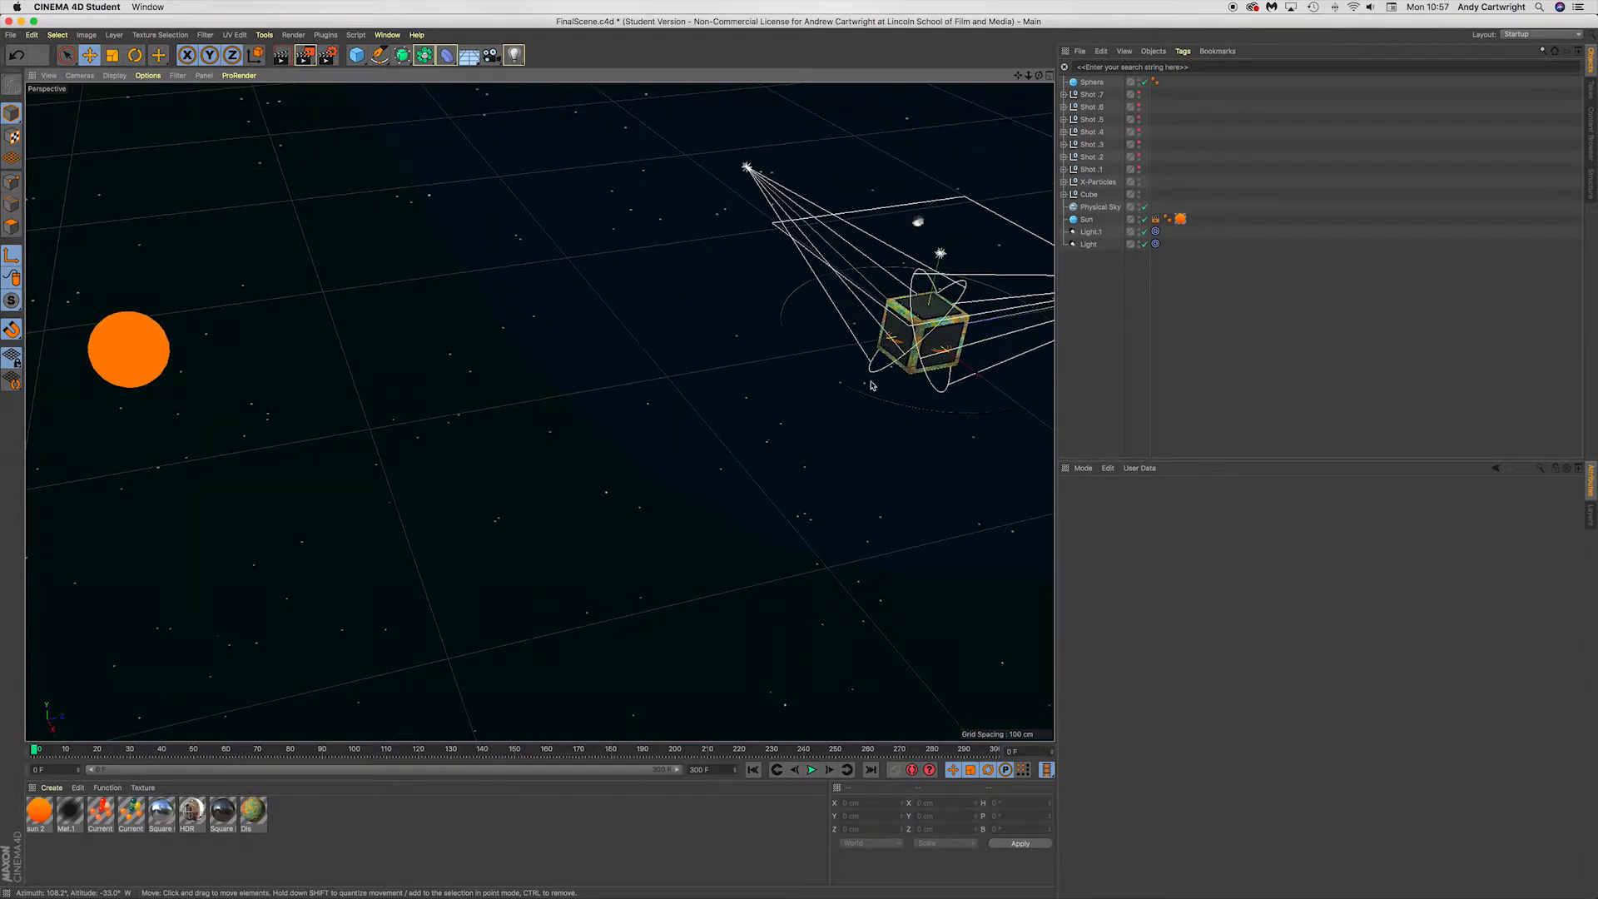
pyautogui.scroll(-3, 640, 395)
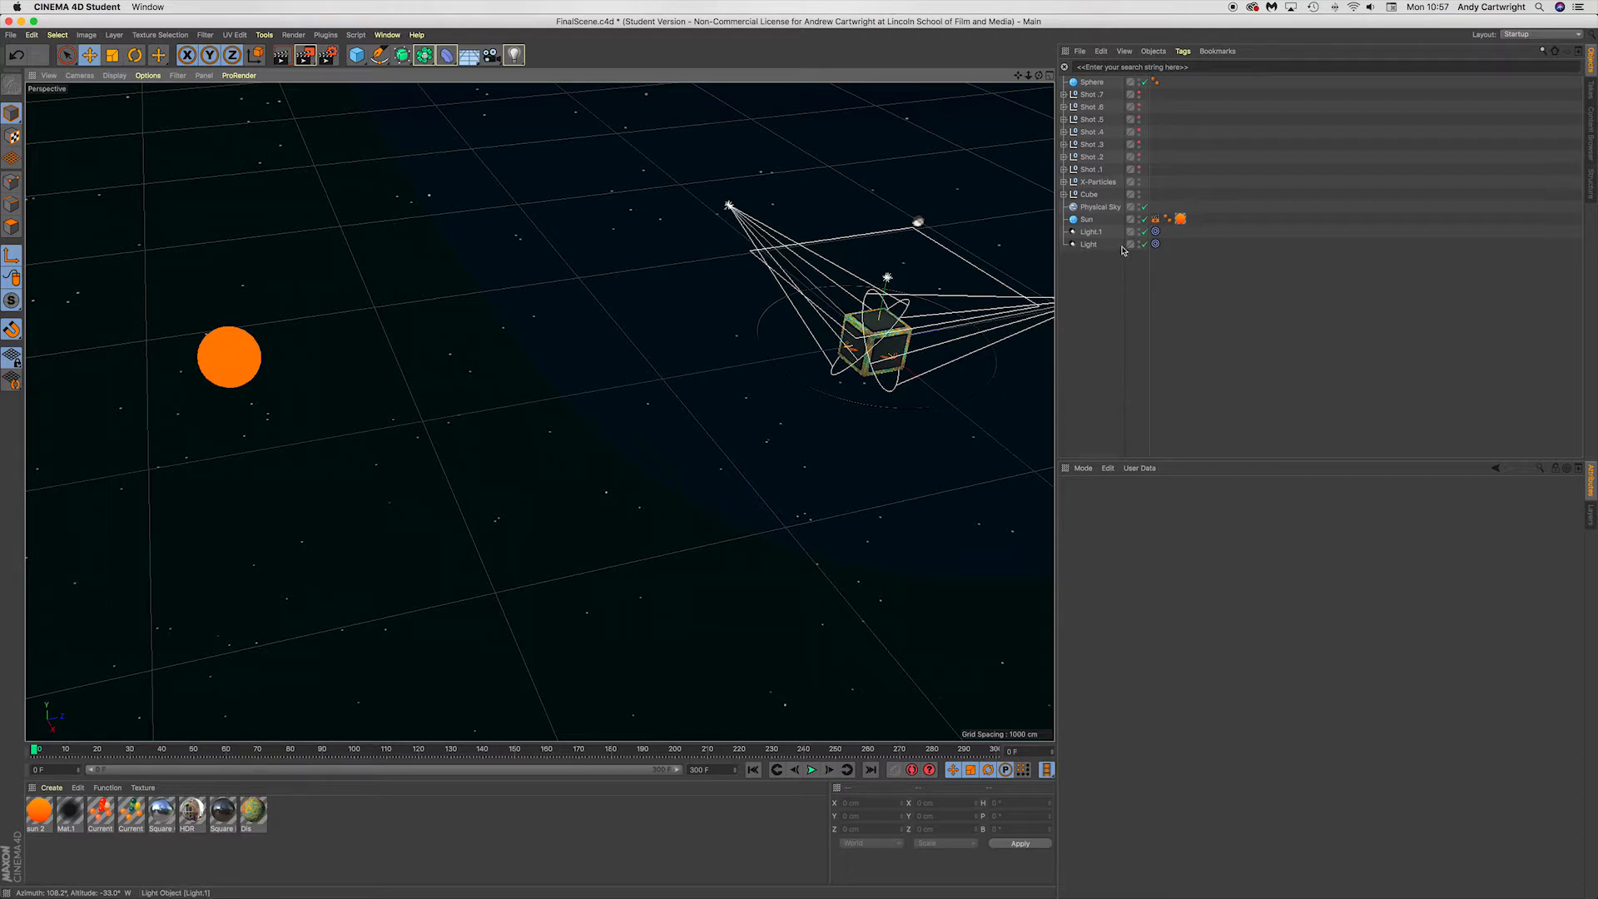
pyautogui.keyDown('alt'); pyautogui.moveTo(972, 323); pyautogui.dragTo(904, 337, button='middle'); pyautogui.keyUp('alt')
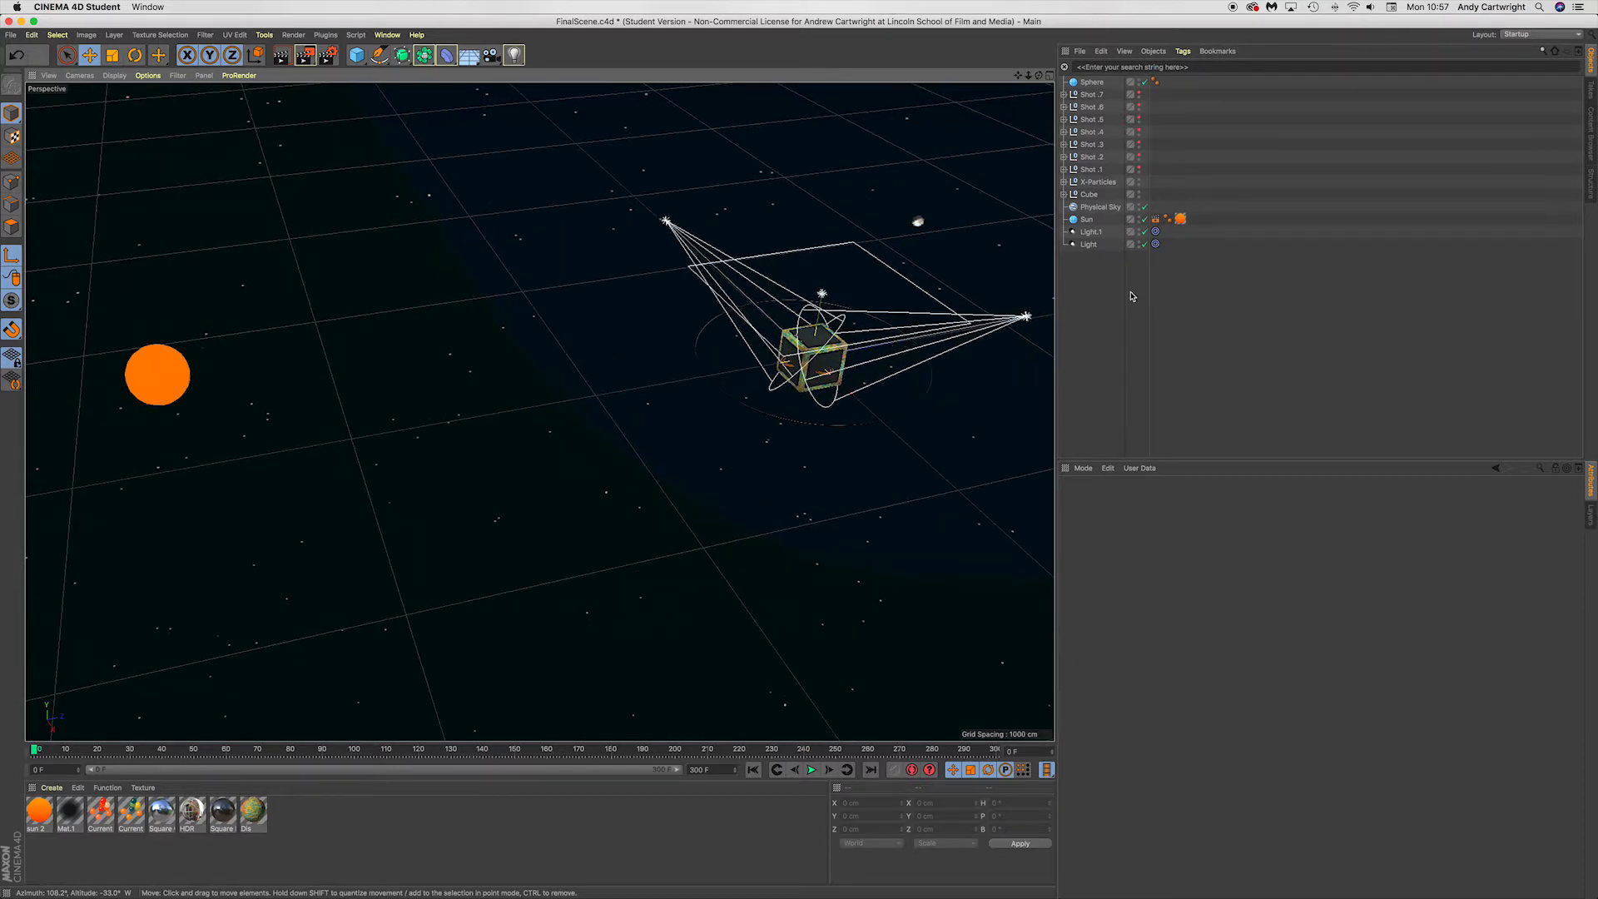